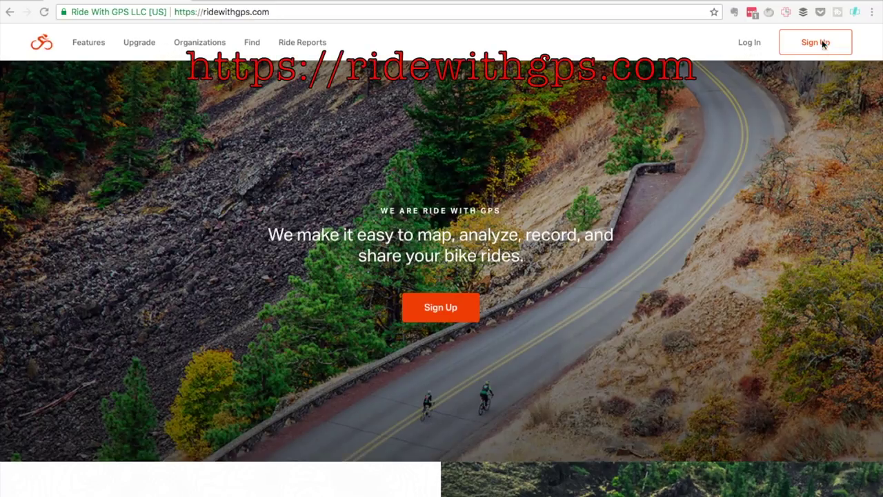
Step: Log in to the site with the Facebook account
left_click(749, 44)
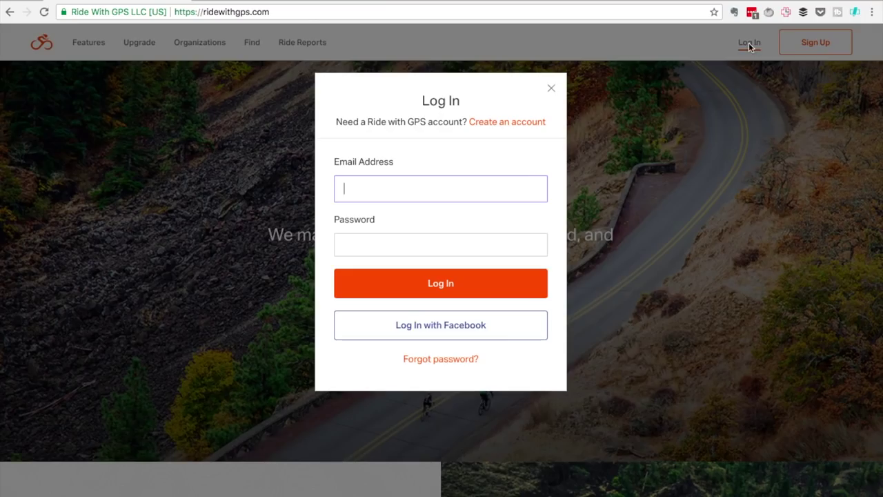
left_click(456, 331)
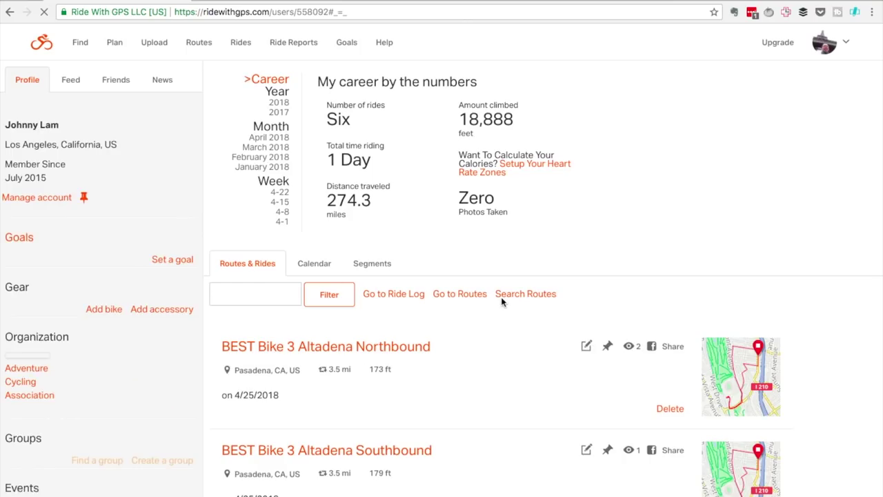
Step: Start planning a new route and set Denver, Colorado as its start point
left_click(115, 43)
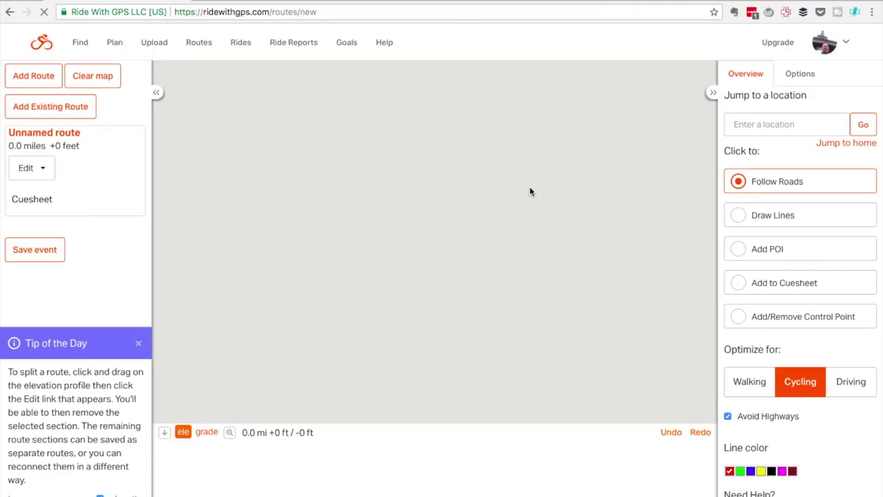
left_click(753, 129)
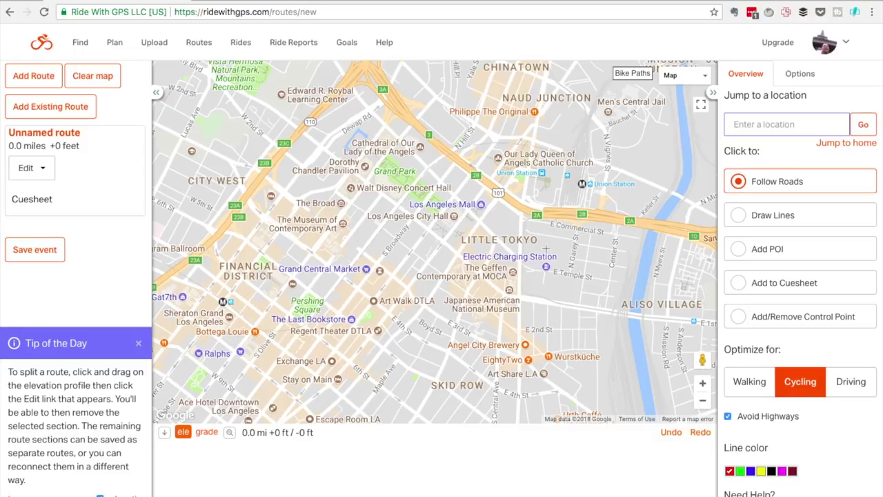
type("Denver, Colorado")
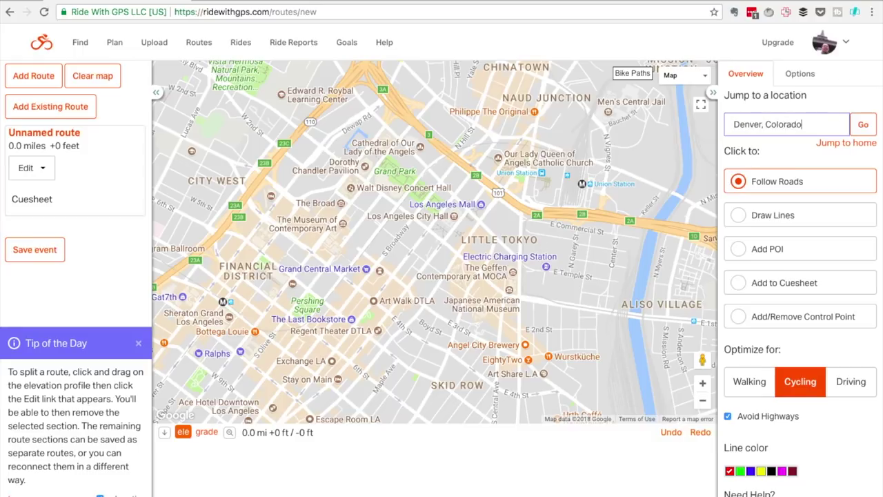
left_click(865, 125)
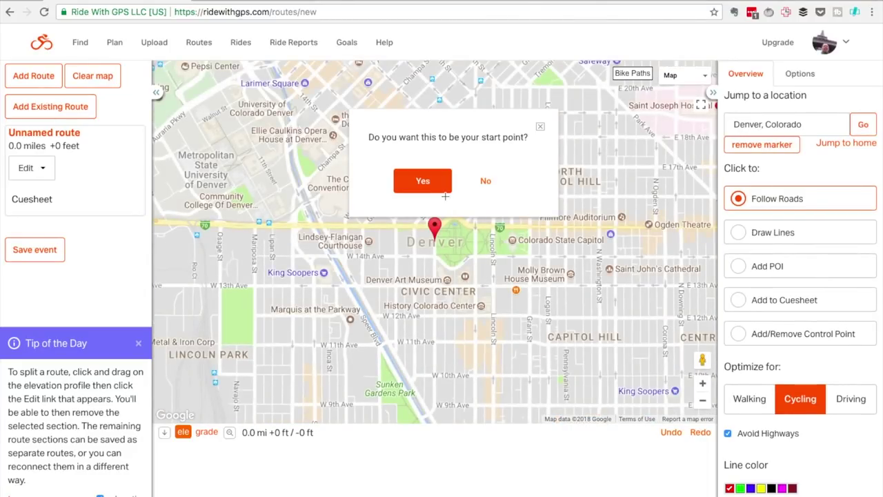
left_click(435, 185)
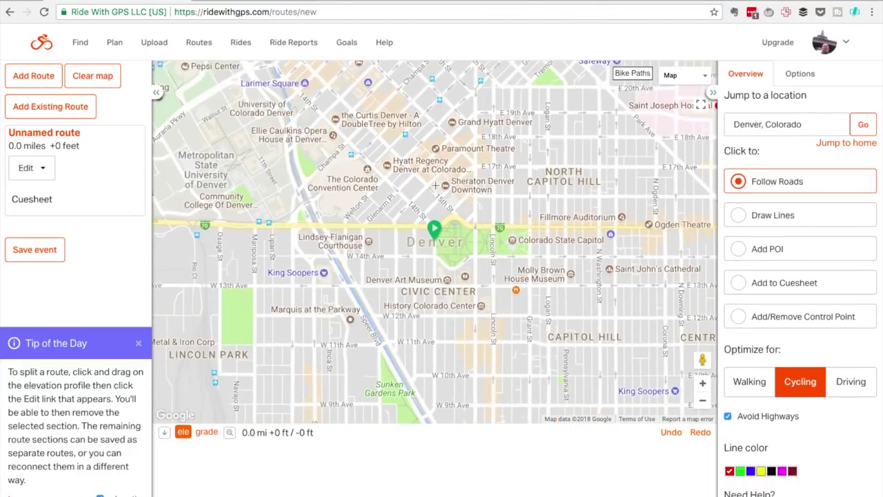
Step: Find Boulder, CO on the map and route to that point
triple_click(814, 124)
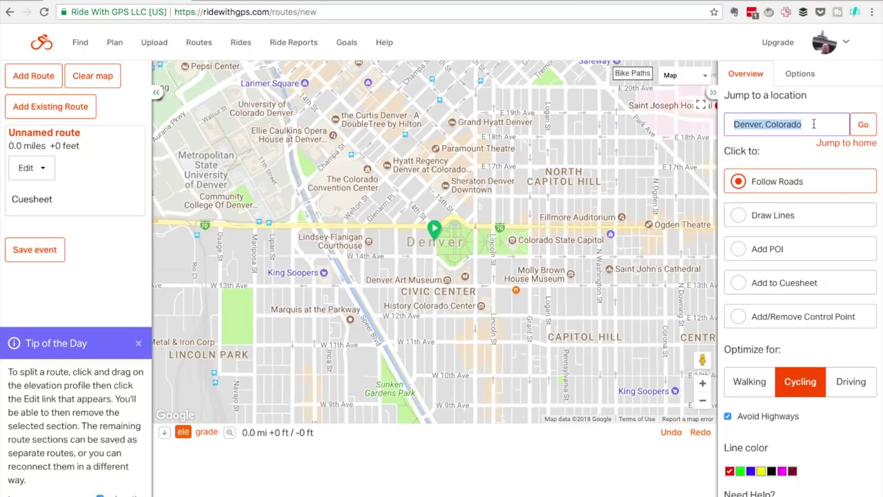
type("Boulder, CO")
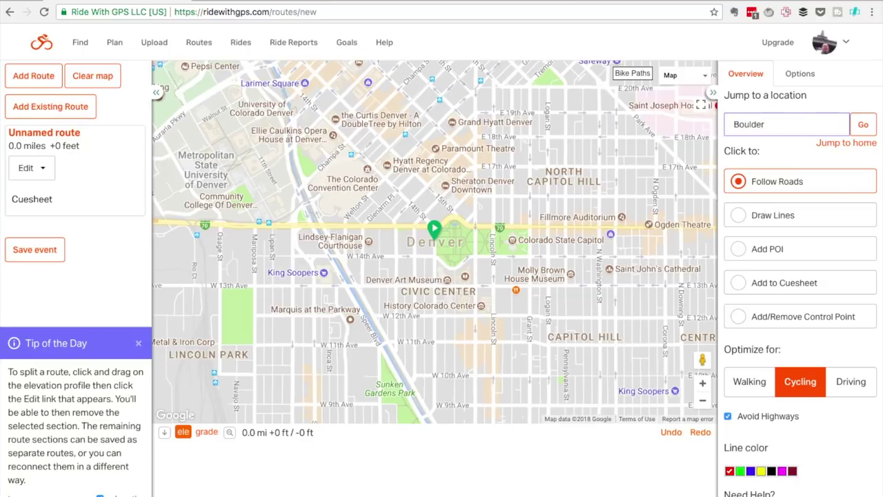
left_click(862, 124)
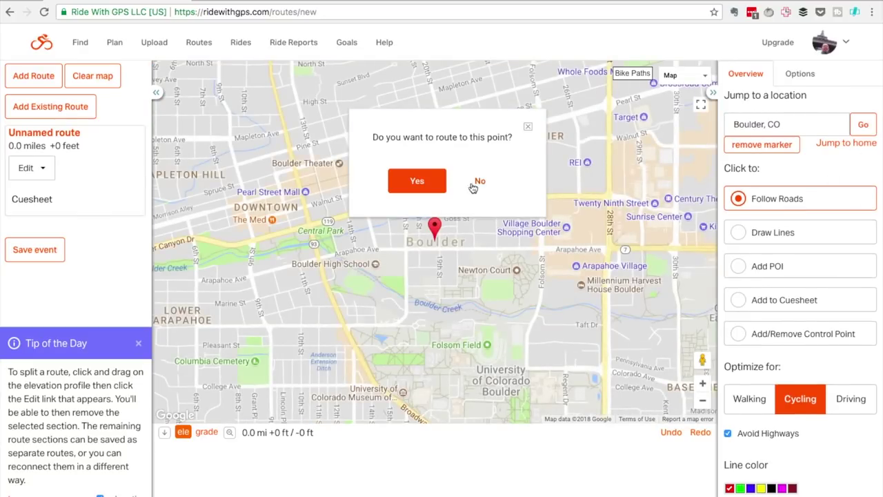
left_click(420, 175)
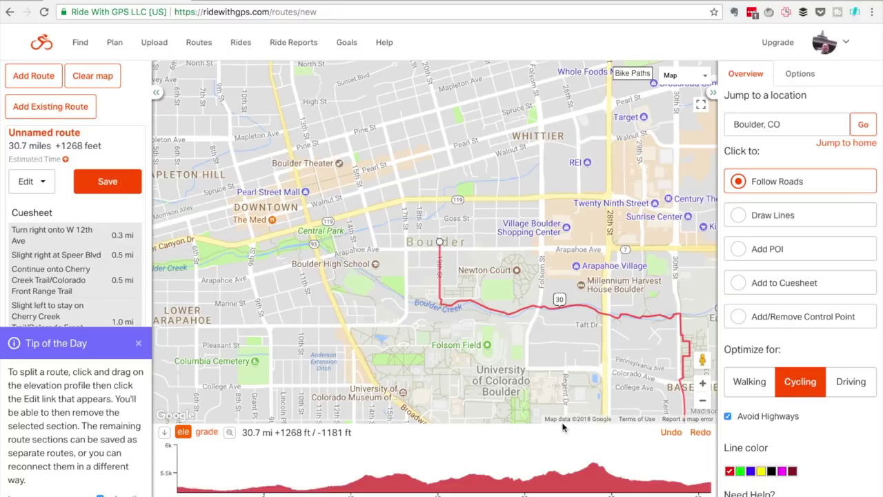
Step: Reroute the middle of the route near Broomfield so that it passes by FlatIron Crossing
scroll(508, 291, "down", 2)
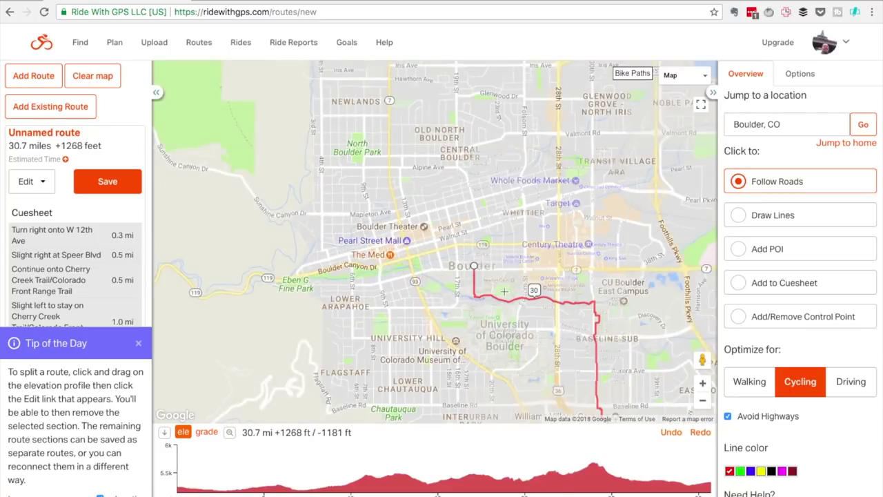
left_click_drag(550, 317, 376, 157)
scroll(434, 180, "down", 1)
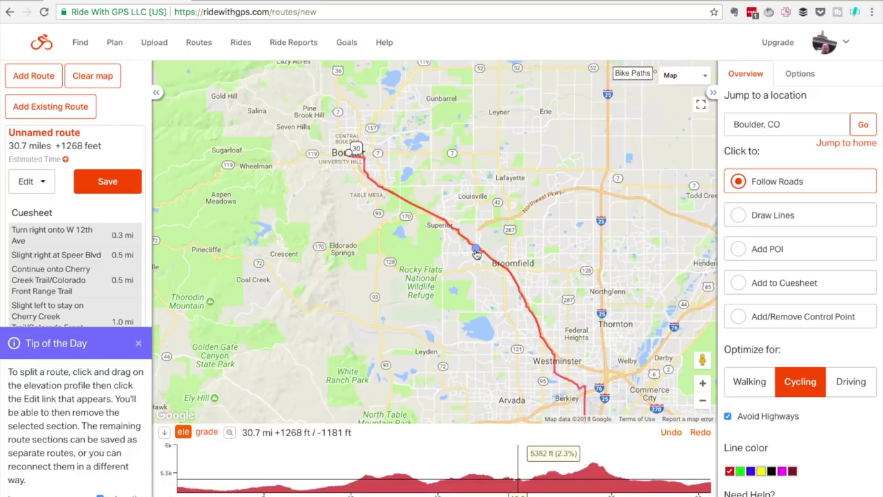
scroll(476, 253, "up", 1)
left_click_drag(475, 250, 459, 267)
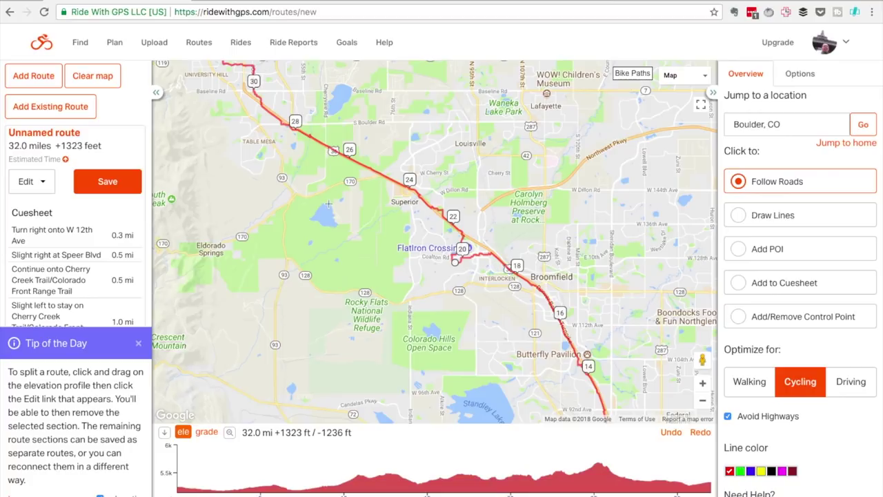
Step: Save the route as "Denver to Boulder" and view the saved route
left_click(129, 183)
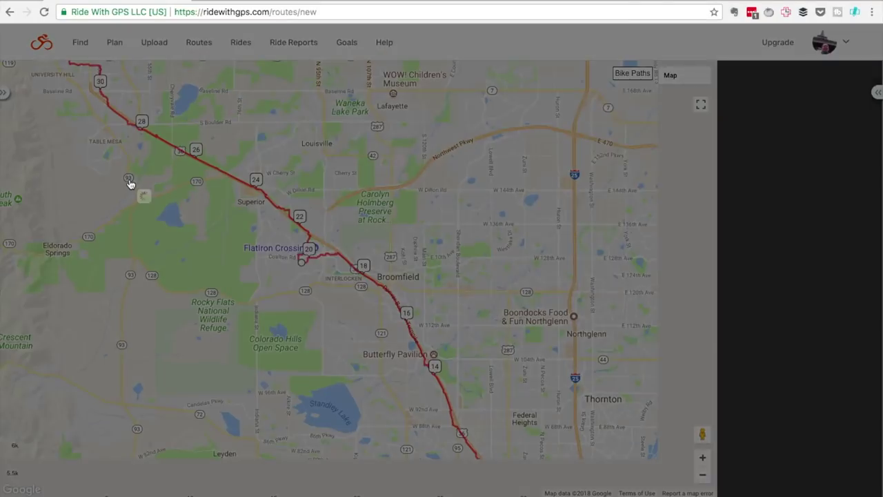
type("Denver to")
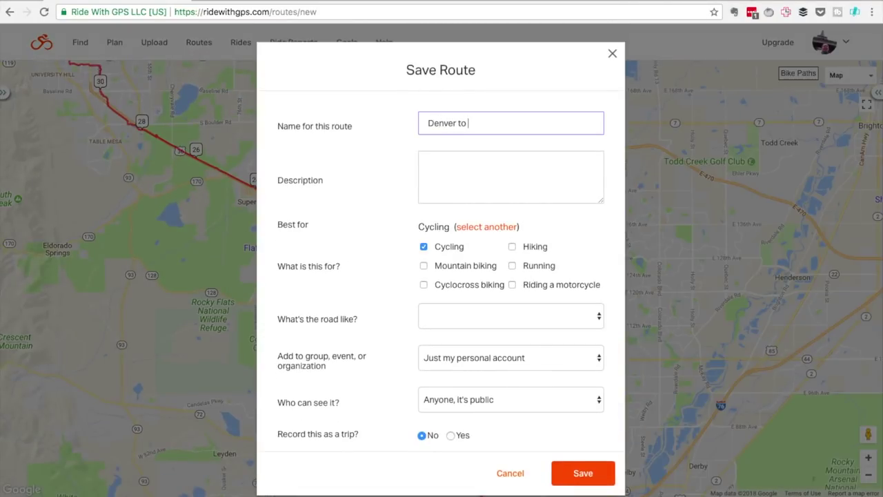
type(" Boulder")
left_click(583, 476)
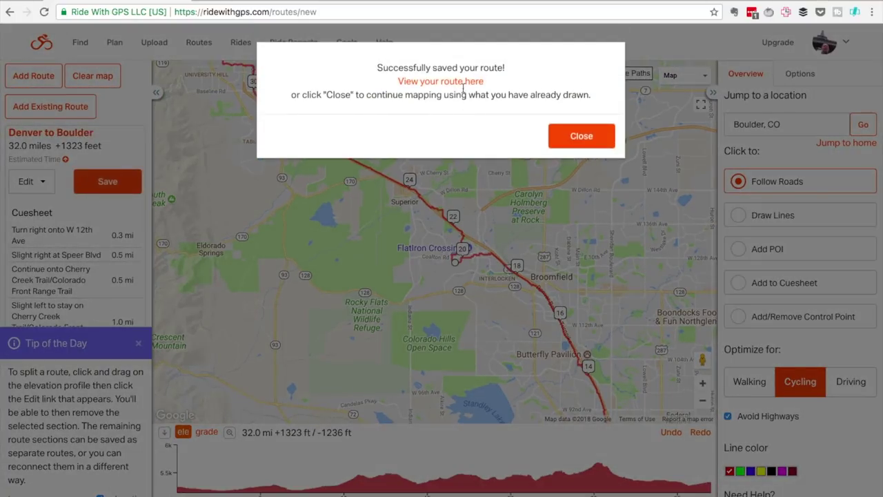
left_click(462, 82)
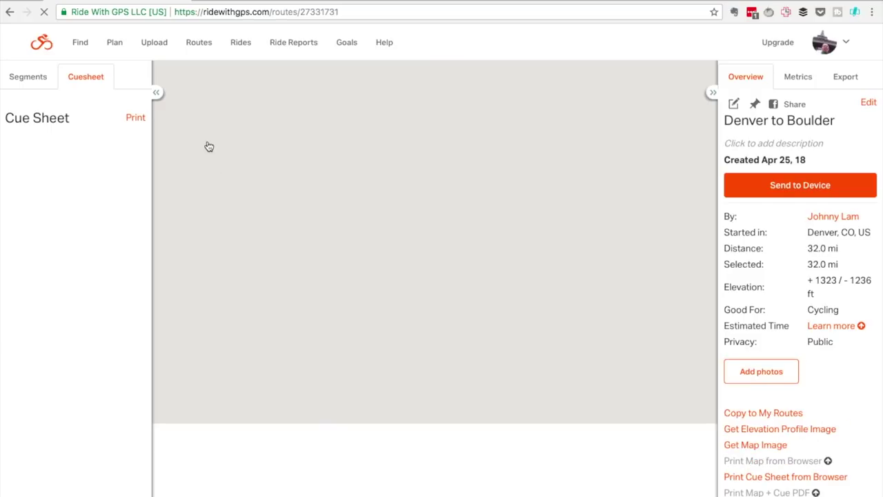
Step: Open the printable cue sheet for the route and bring up the system print dialog for it
left_click(53, 138)
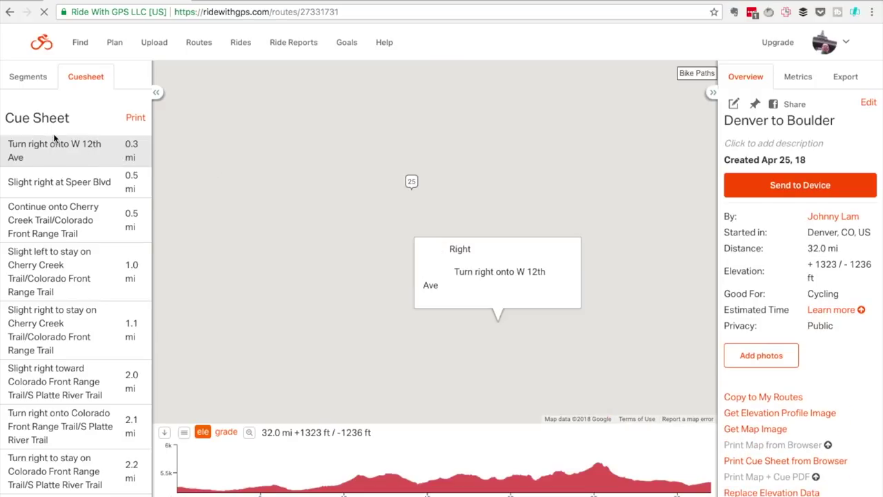
left_click(136, 119)
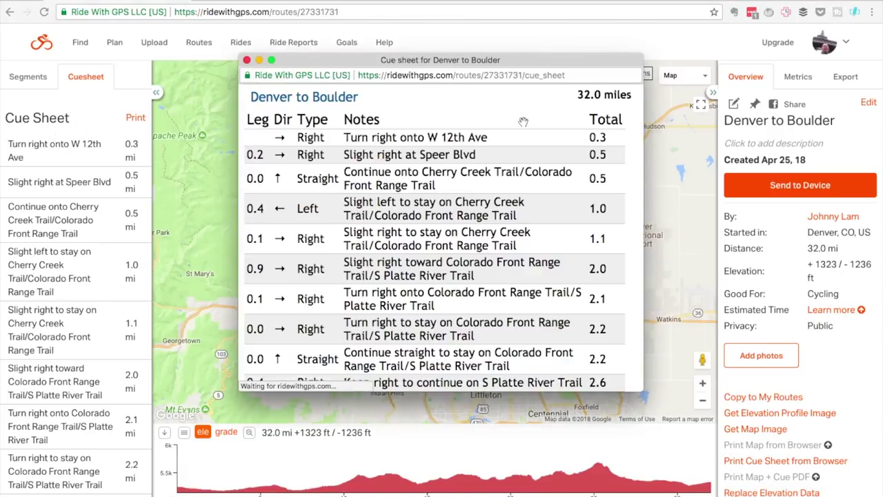
scroll(512, 220, "down", 3)
scroll(512, 219, "down", 10)
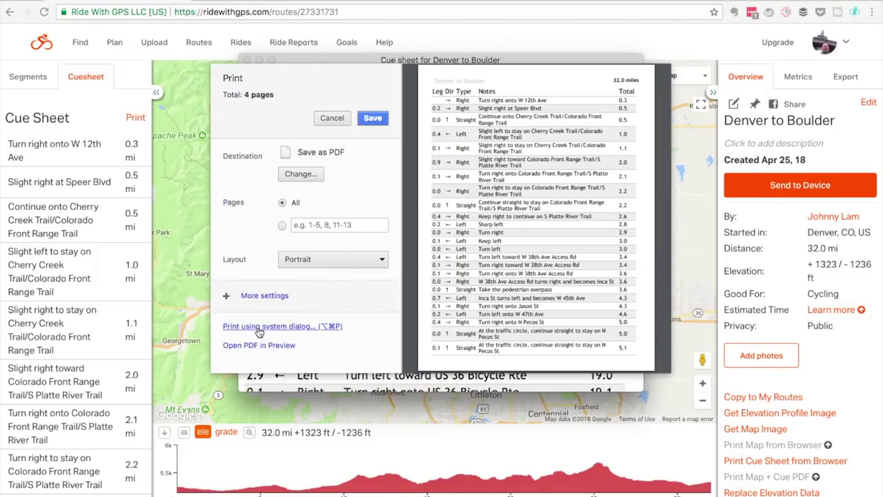
left_click(258, 326)
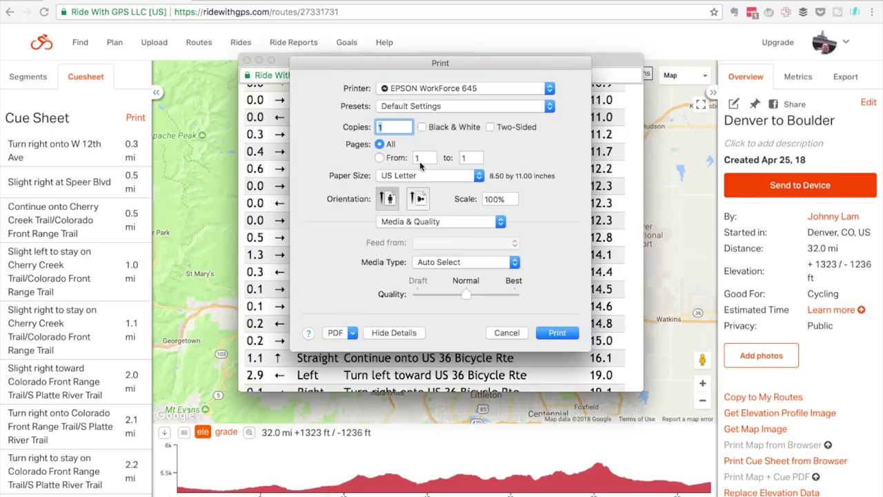
Step: Set the cue sheet's print layout to 4 pages per sheet
left_click(480, 222)
left_click(481, 259)
left_click(481, 223)
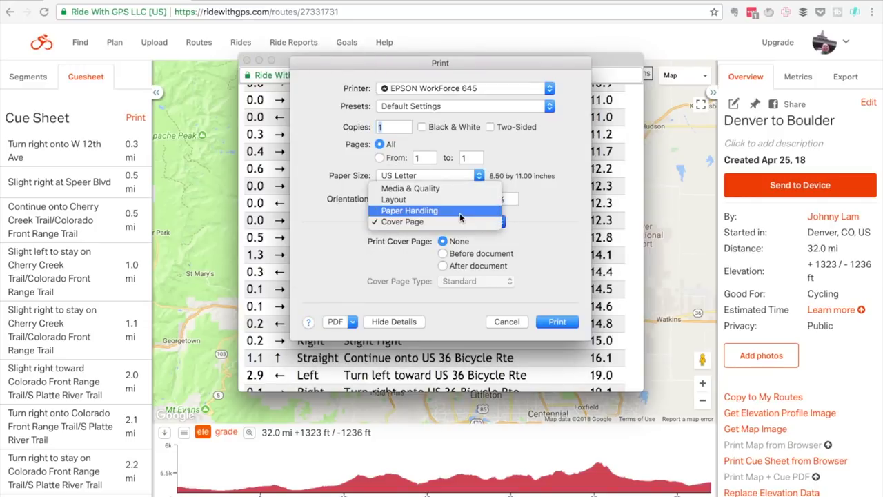
left_click(460, 212)
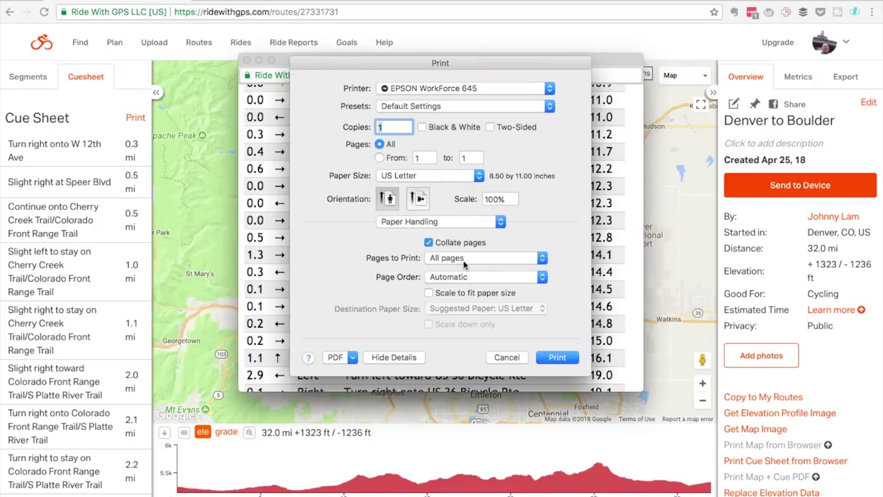
left_click(466, 222)
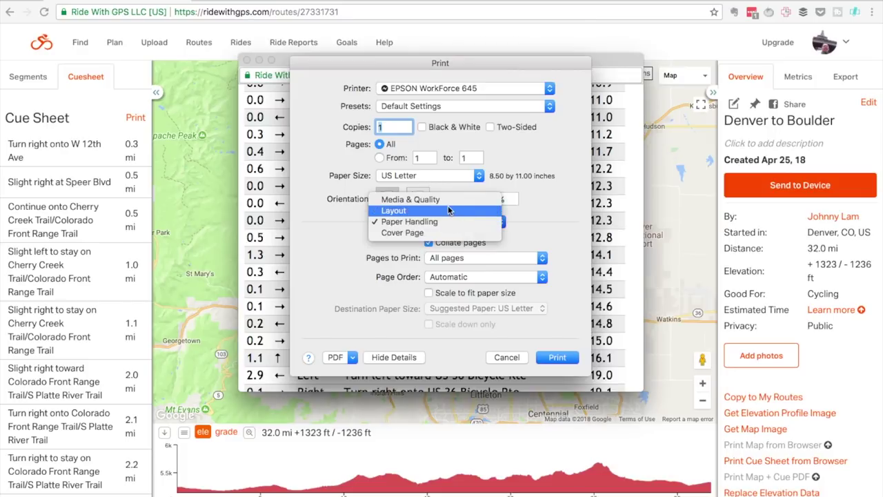
left_click(449, 210)
left_click(508, 243)
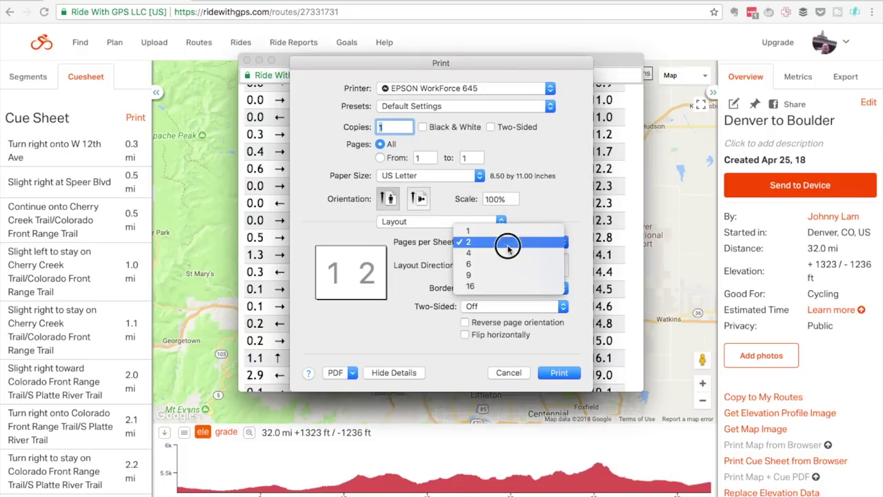
left_click(490, 252)
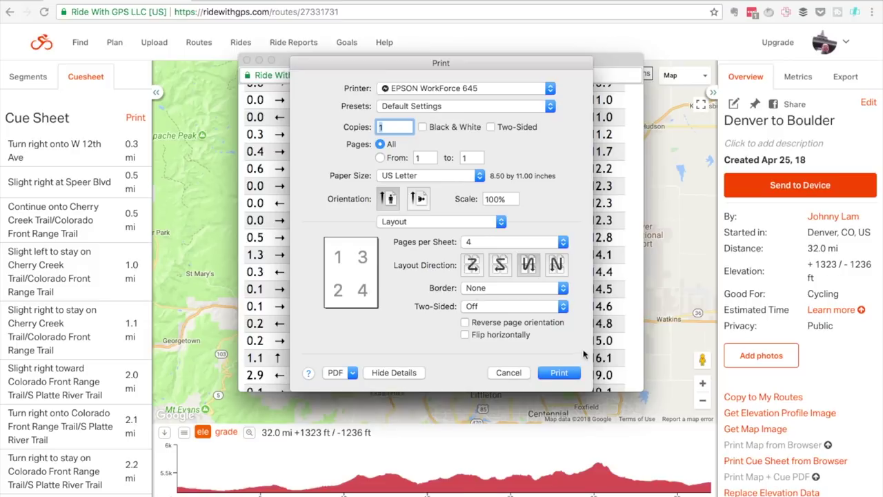
Step: Examine the multi-page PDF preview of the cue sheet and close the cue sheet window
left_click(509, 372)
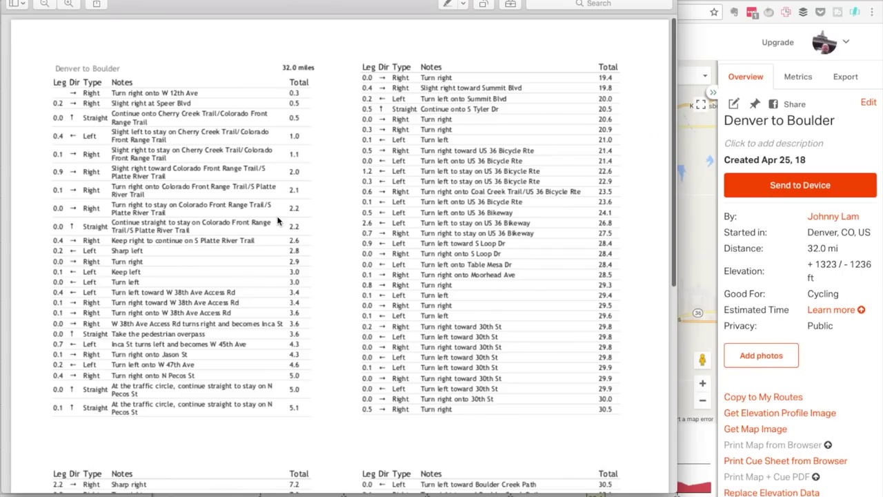
scroll(305, 186, "down", 5)
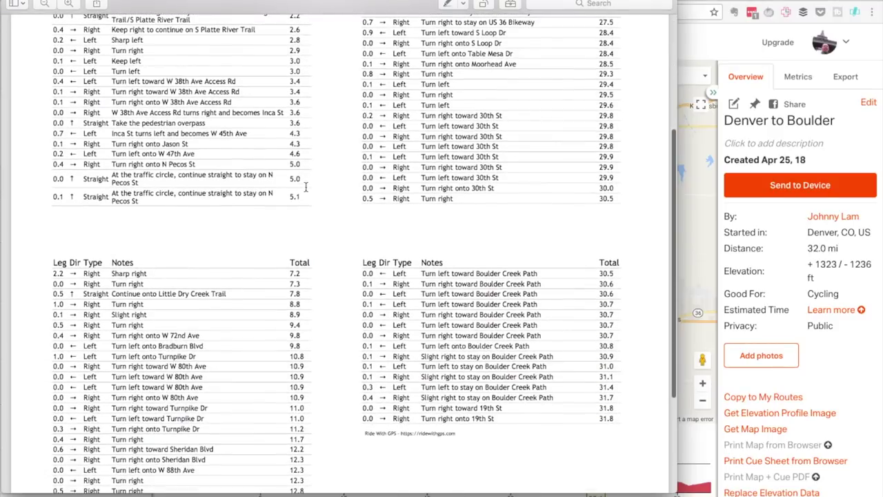
scroll(427, 213, "down", 5)
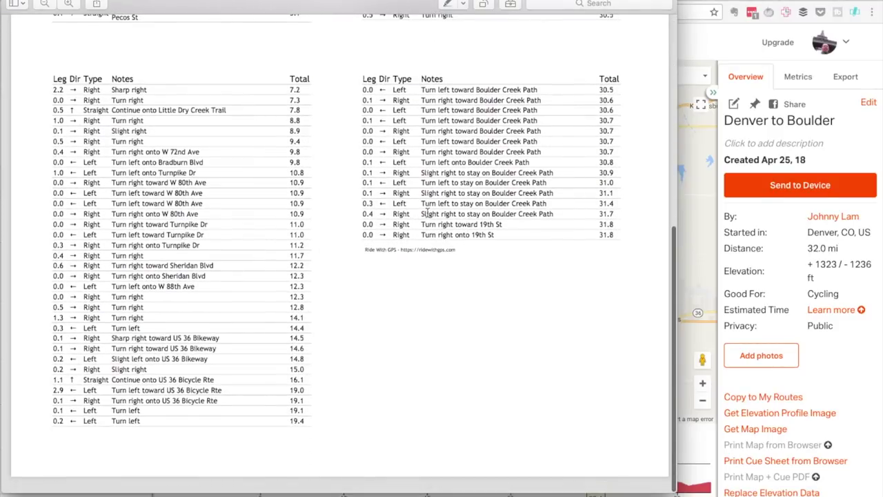
scroll(427, 213, "up", 10)
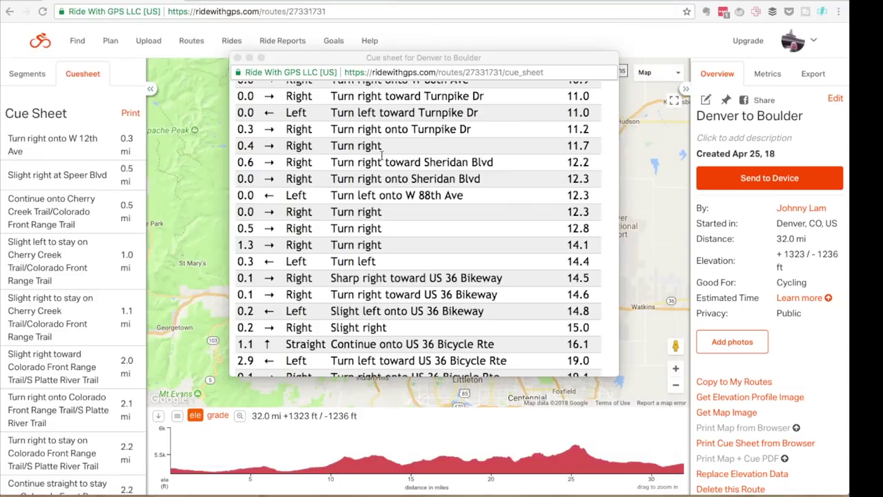
left_click(238, 58)
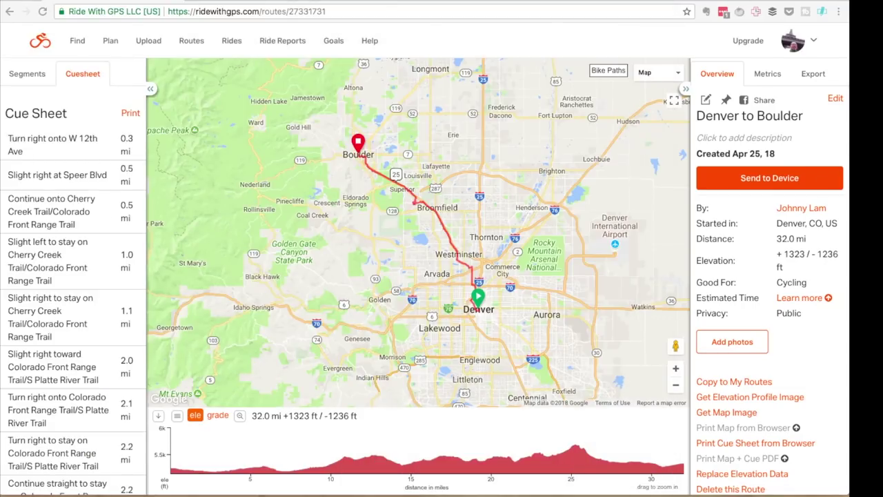
Step: Show the route's export options and look through the available file formats down to the GPX Route
left_click(814, 75)
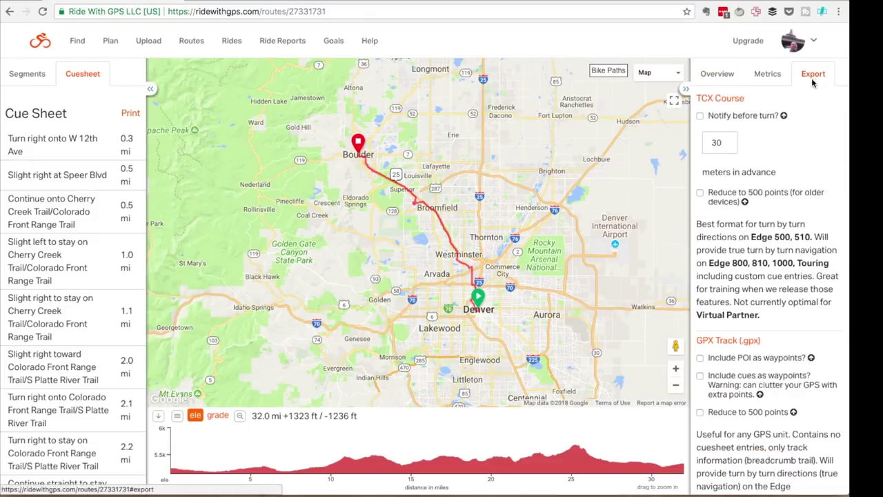
scroll(778, 174, "down", 4)
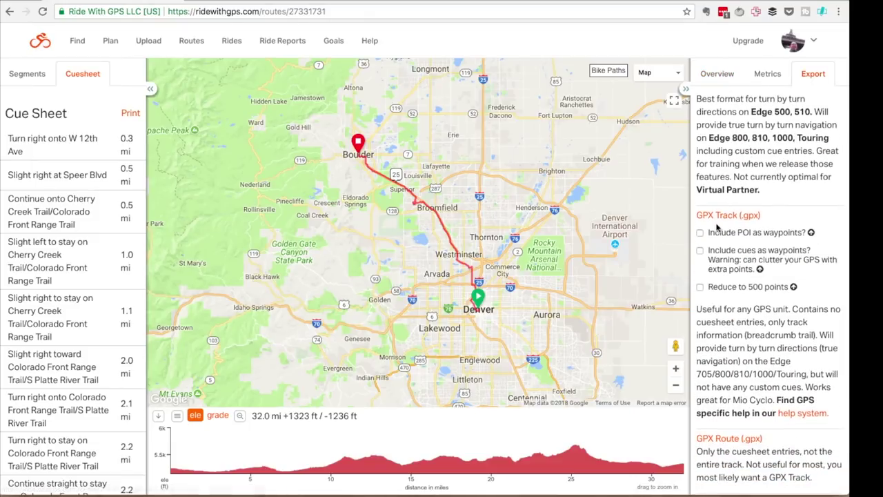
scroll(704, 254, "down", 5)
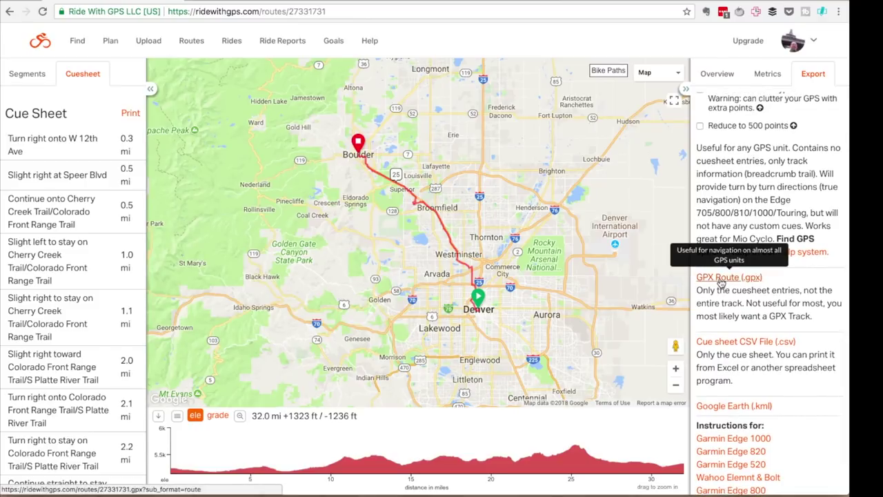
Step: Download the Denver to Boulder route as a GPX Route file
left_click(721, 279)
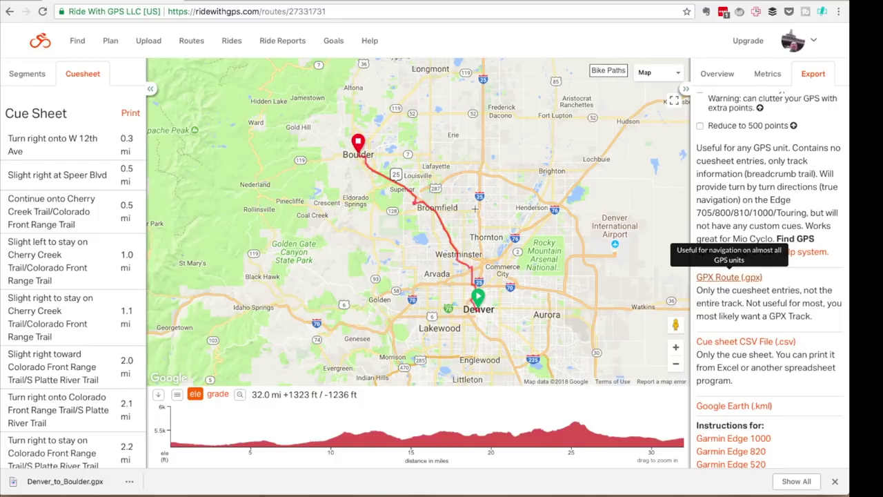
Step: Open the Strava site, strava.com, in a new browser tab
key("super+t")
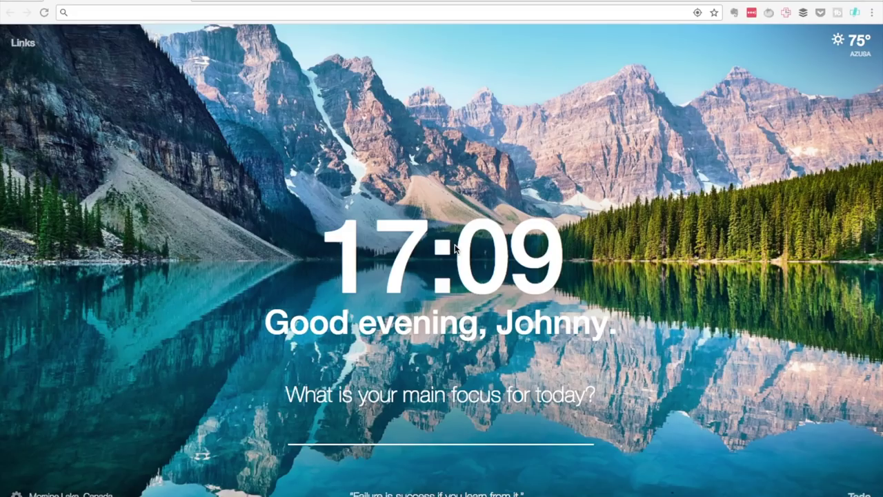
left_click(138, 12)
type("strava.com")
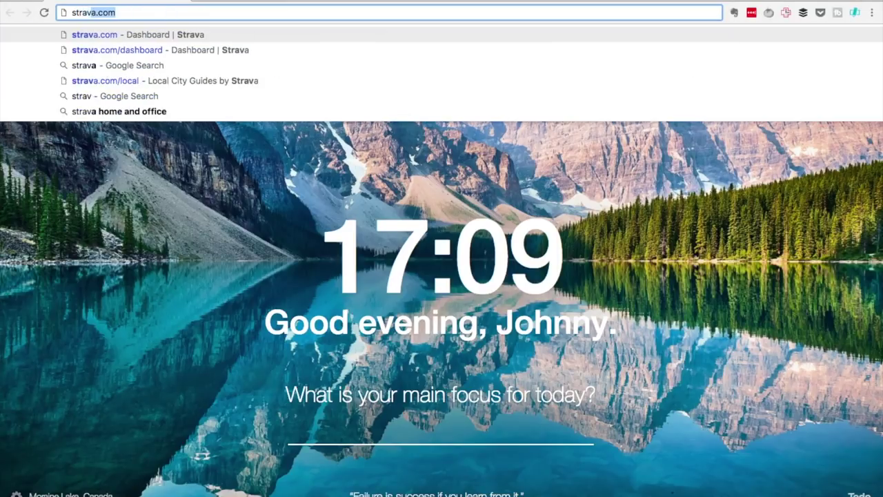
key("Return")
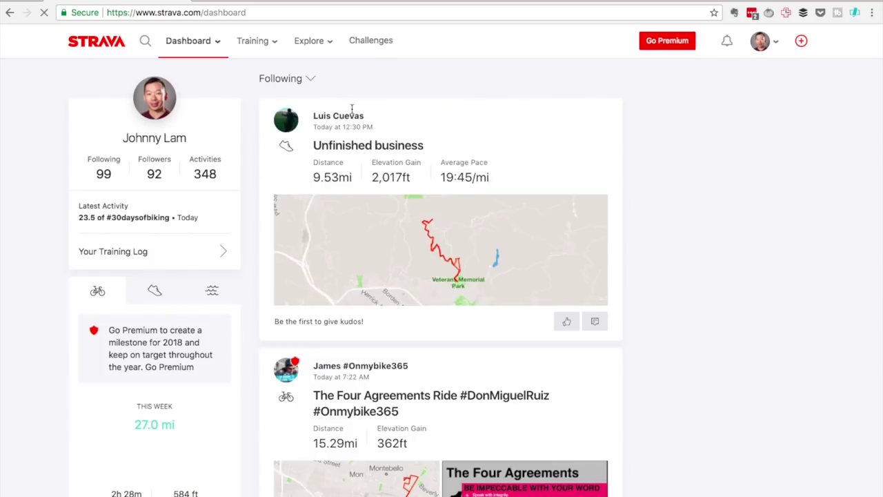
Step: Go to Strava's Local city guides and open the featured guide for Boulder
mouse_move(324, 36)
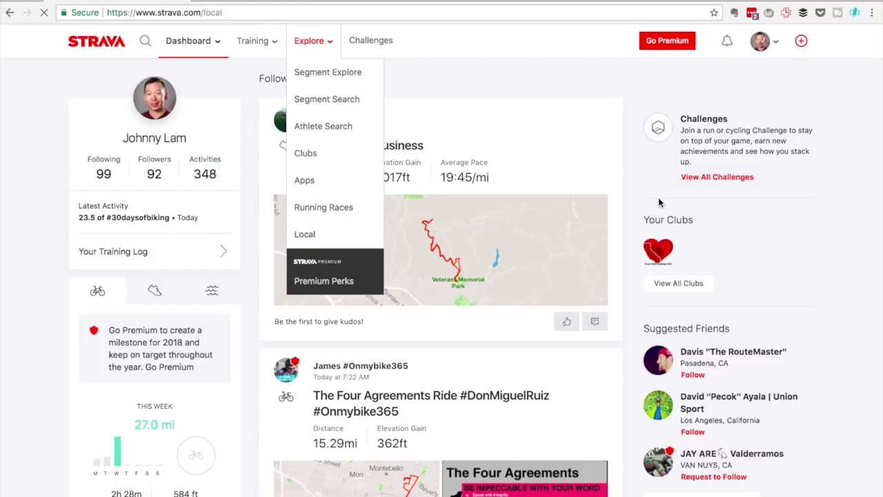
scroll(514, 238, "down", 3)
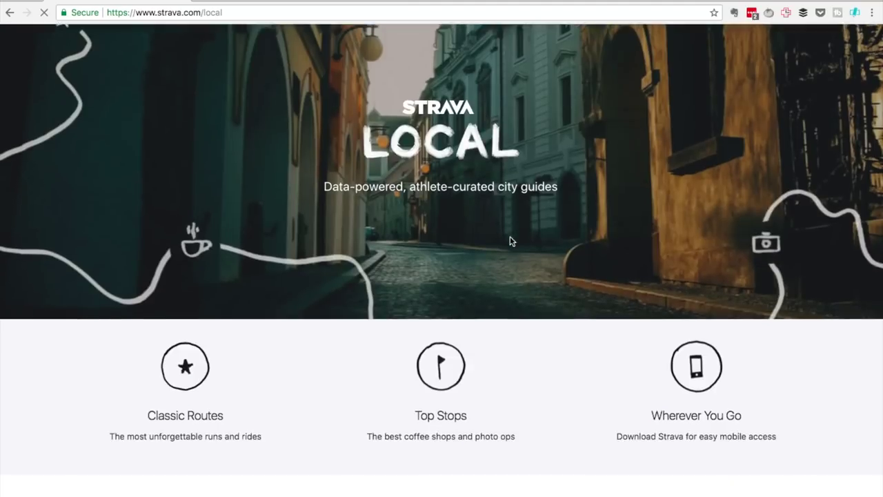
scroll(511, 241, "down", 2)
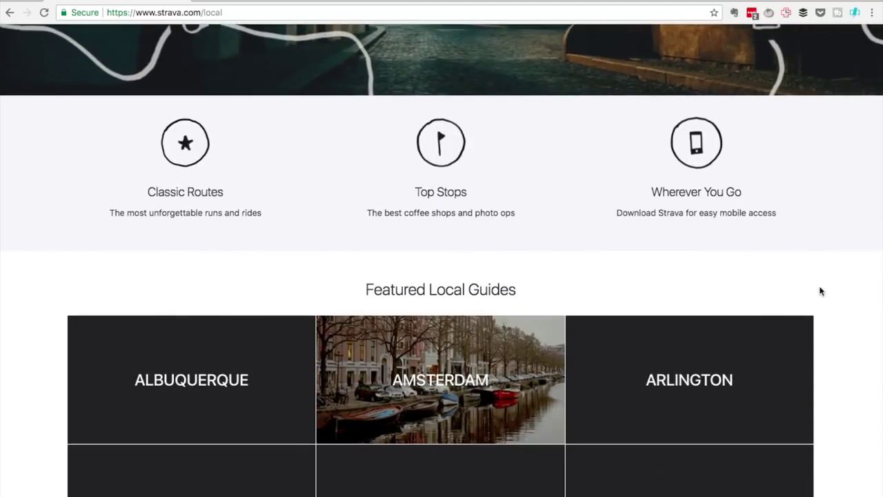
scroll(821, 290, "down", 10)
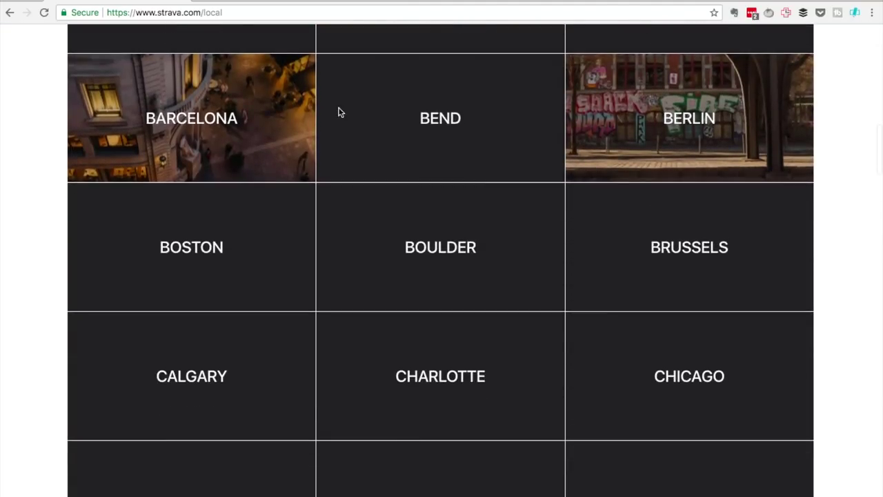
left_click(396, 251)
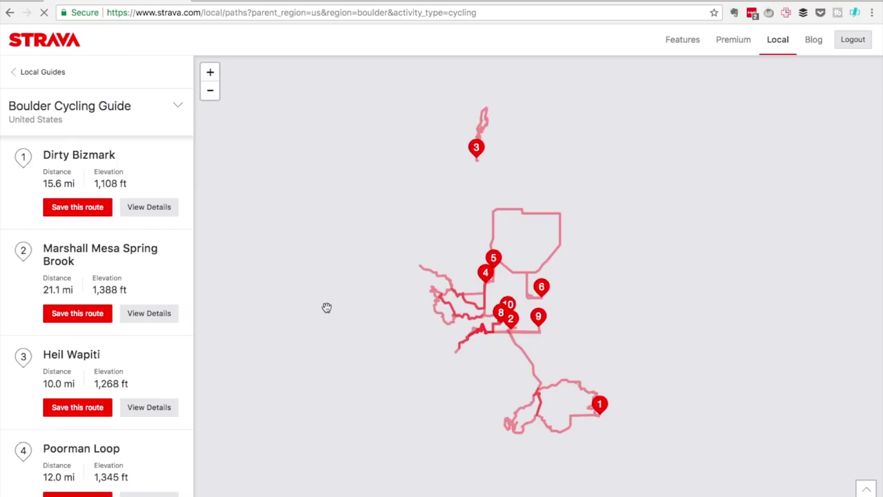
Step: Examine the Boulder Cycling Guide's suggested routes in the list and where they run on the map
mouse_move(71, 234)
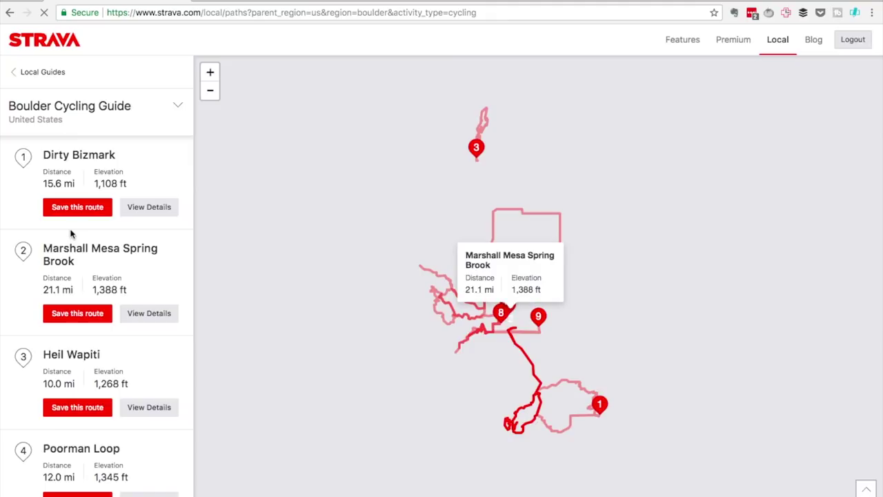
scroll(71, 235, "down", 5)
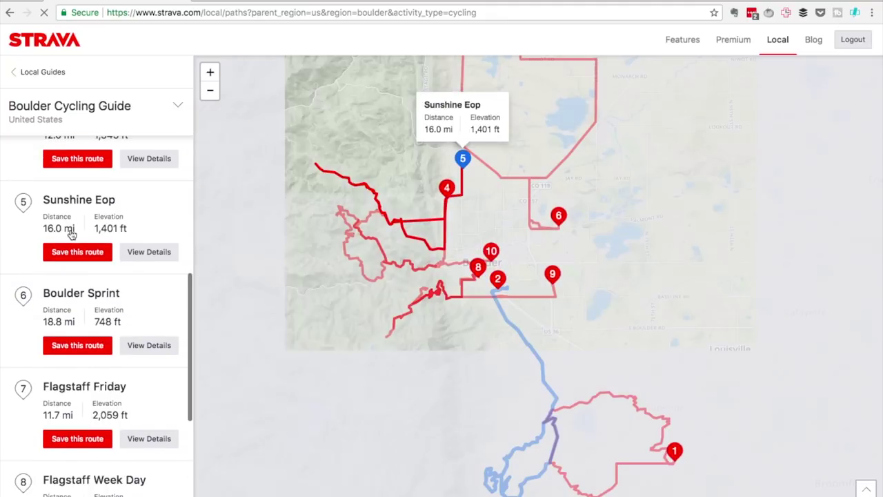
scroll(71, 233, "down", 1)
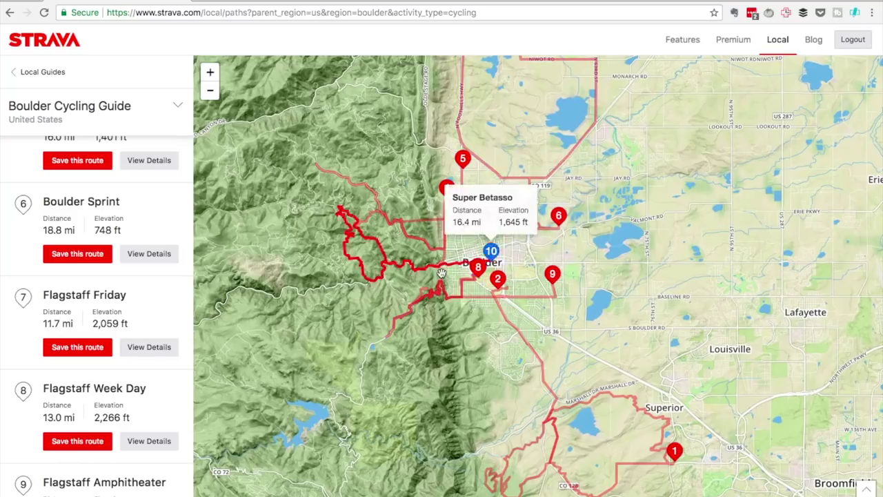
scroll(442, 275, "up", 2)
scroll(441, 275, "up", 2)
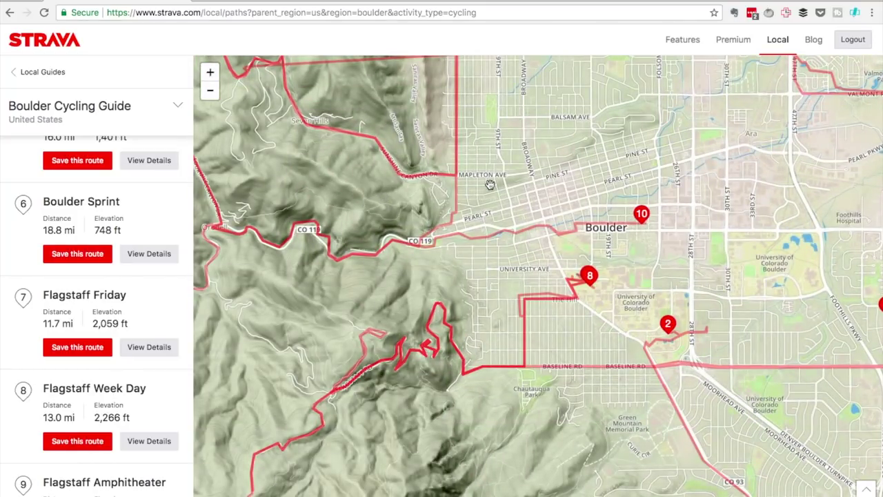
left_click_drag(525, 164, 473, 404)
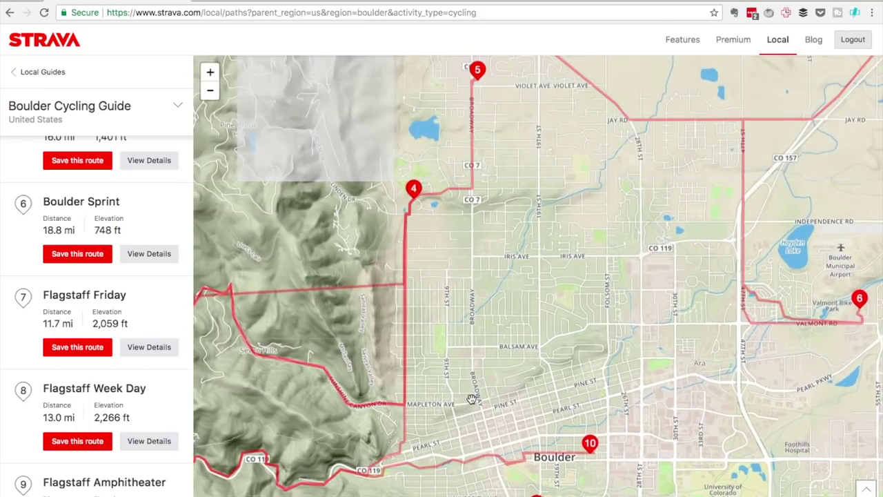
left_click_drag(519, 226, 516, 371)
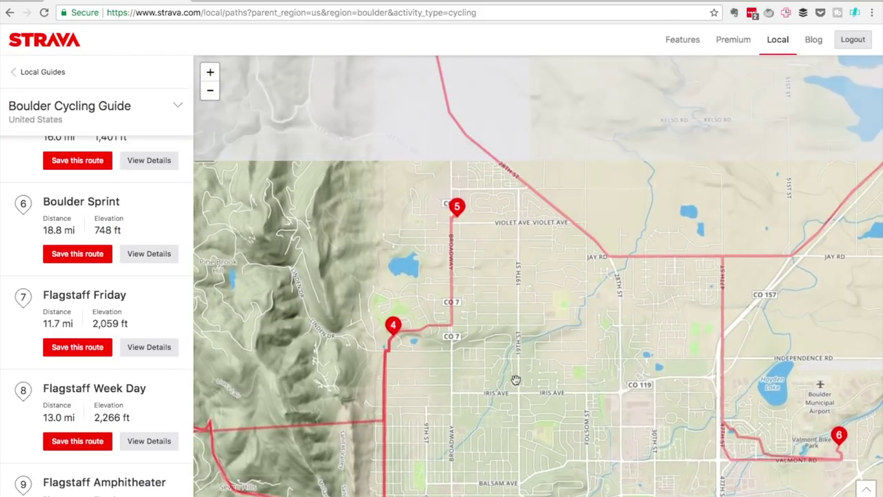
left_click_drag(485, 403, 524, 204)
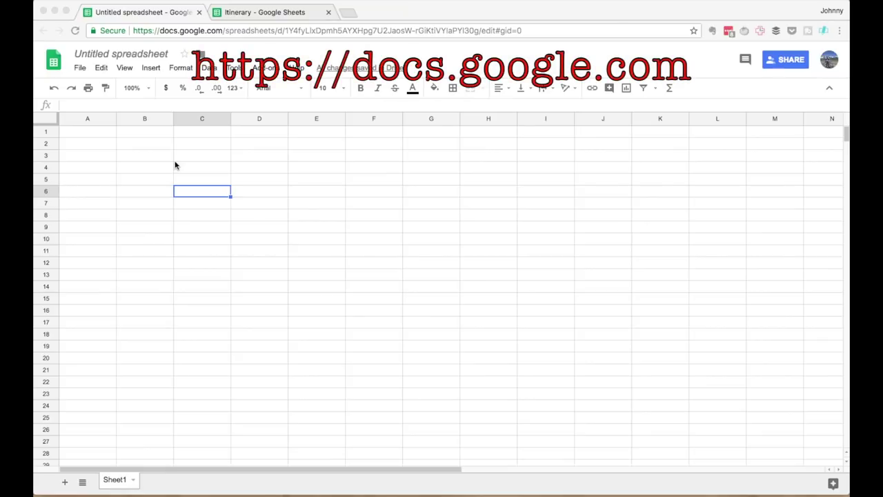
Step: In the blank Google Sheets spreadsheet, enter the label Total Mileage in A1 and 3000 in B1
left_click(98, 134)
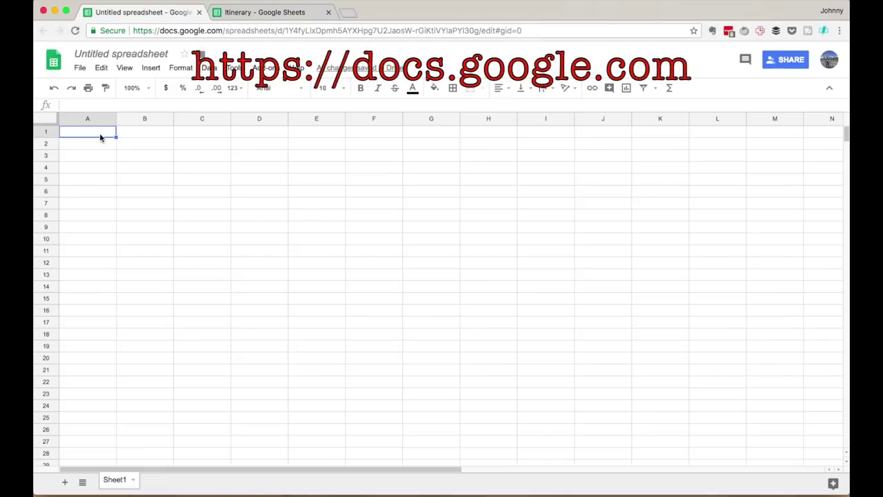
type("tal Mileage")
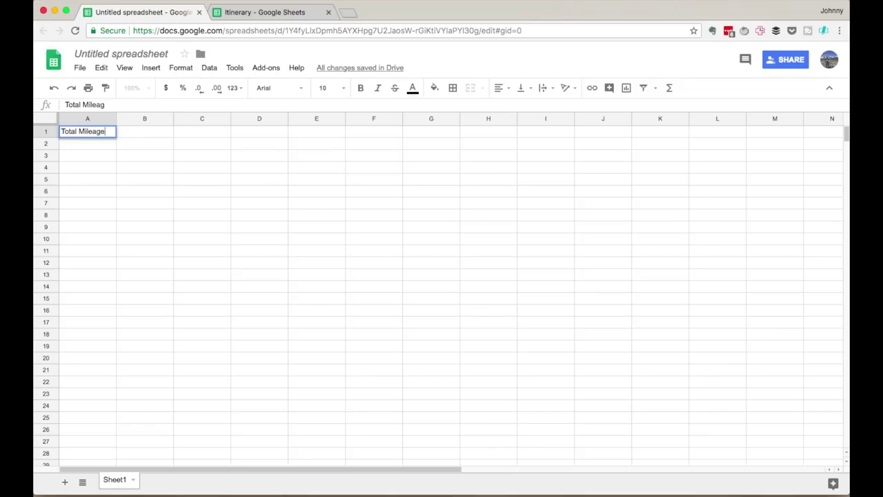
key("Tab")
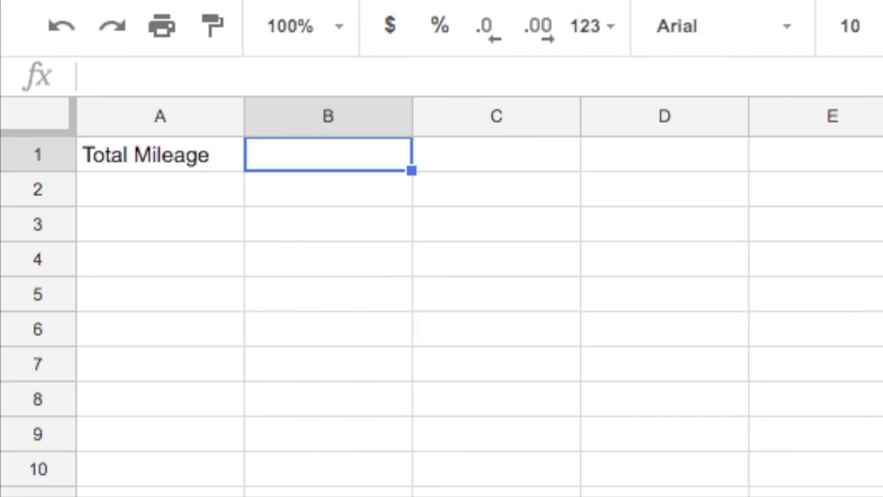
type("3000")
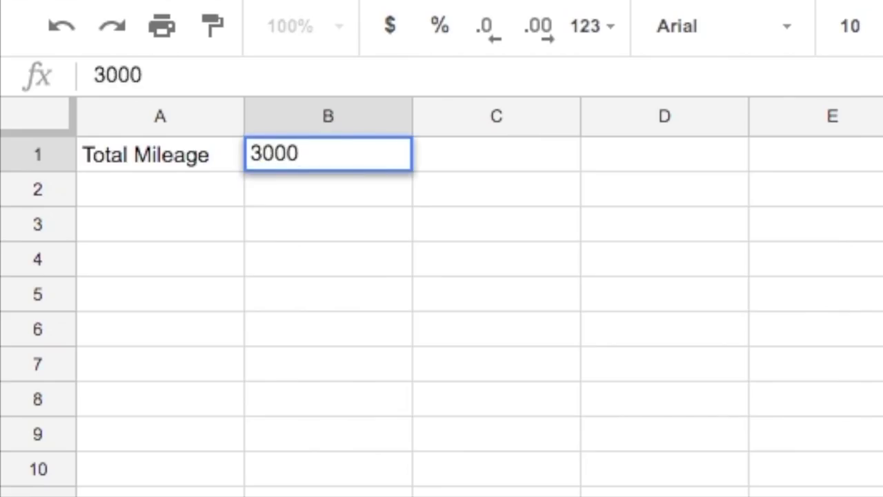
key("Return")
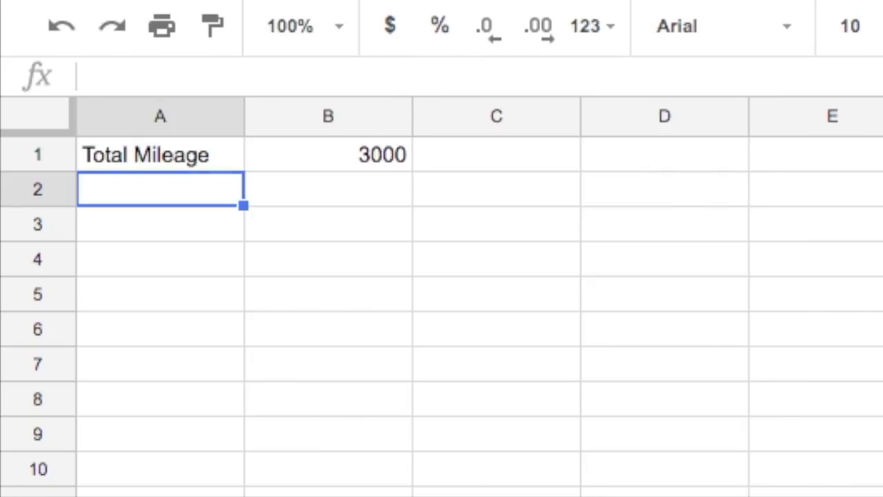
Step: Enter the label Days in A2 and the value 91 in B2
type("Days")
key("Tab")
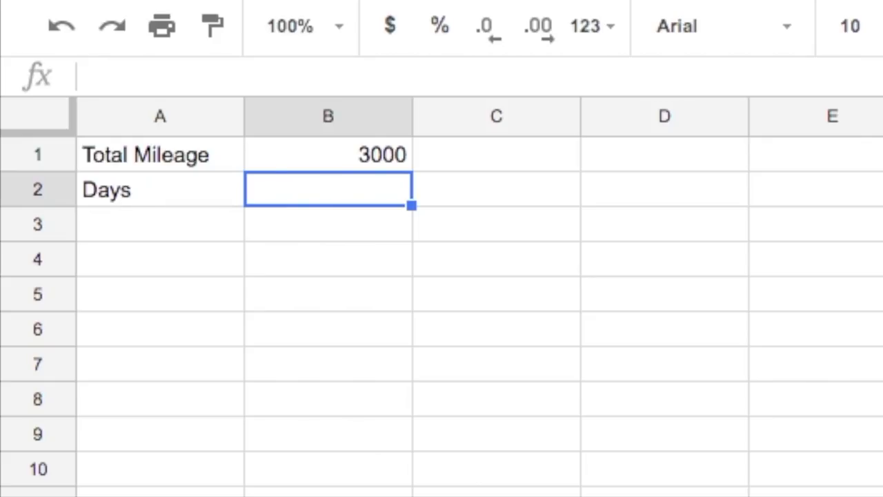
type("91")
key("Return")
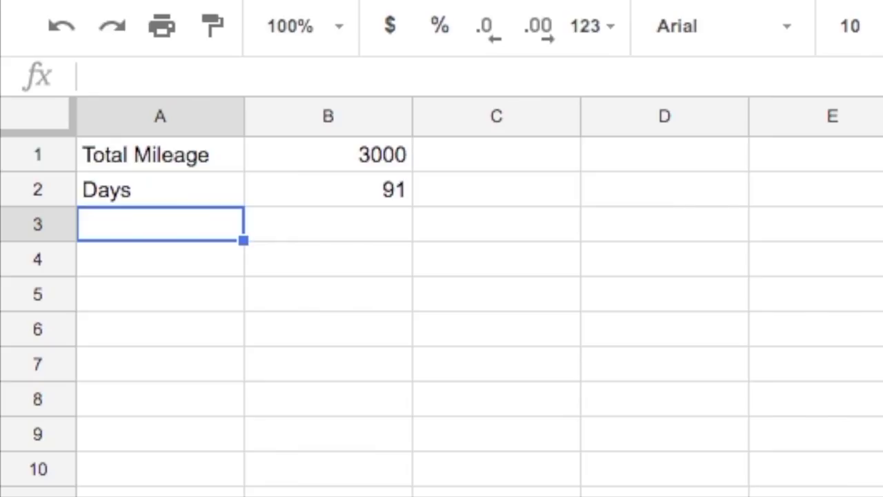
Step: Enter the label Average Miles Day in A3 and widen column A to fit it
type("Averag")
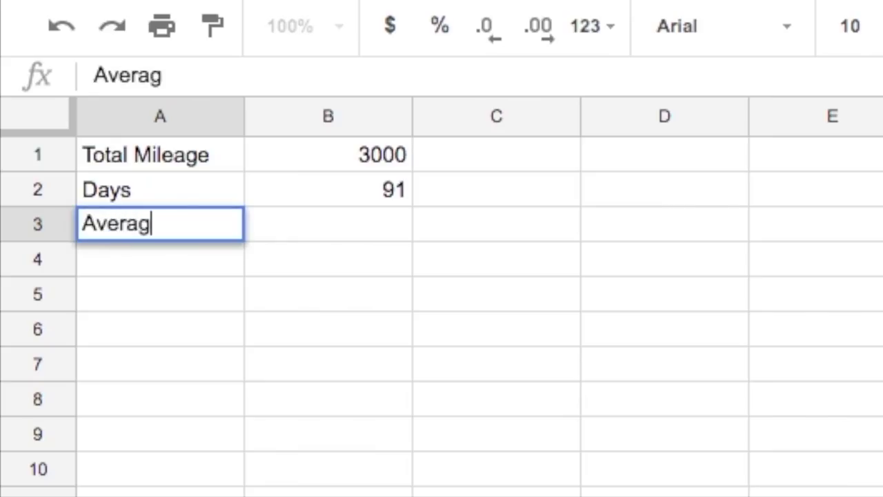
type("e Miles")
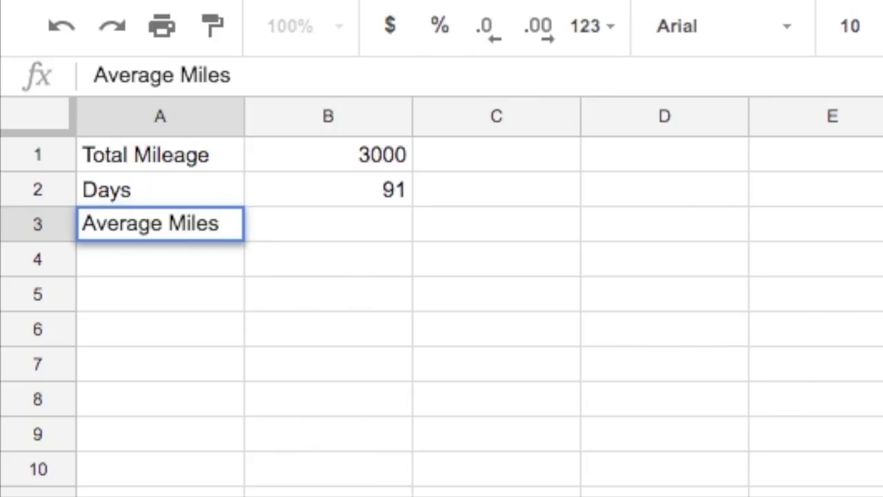
type(" Day")
key("Tab")
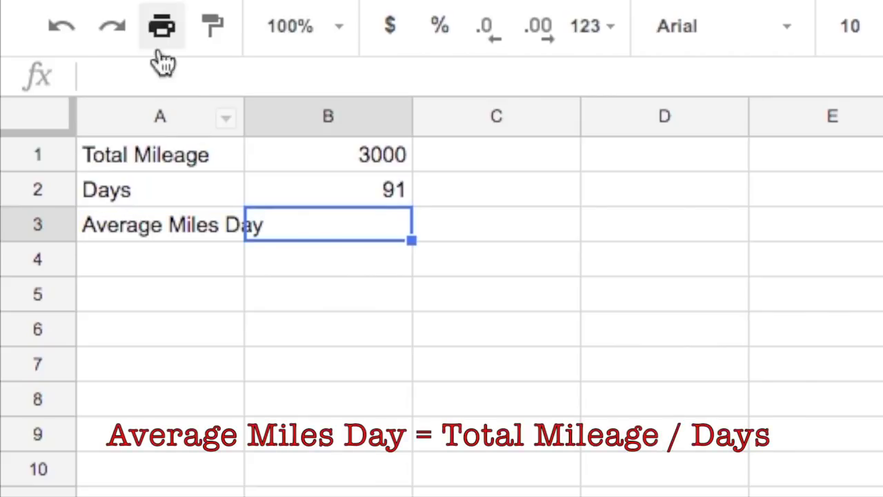
left_click_drag(244, 117, 271, 117)
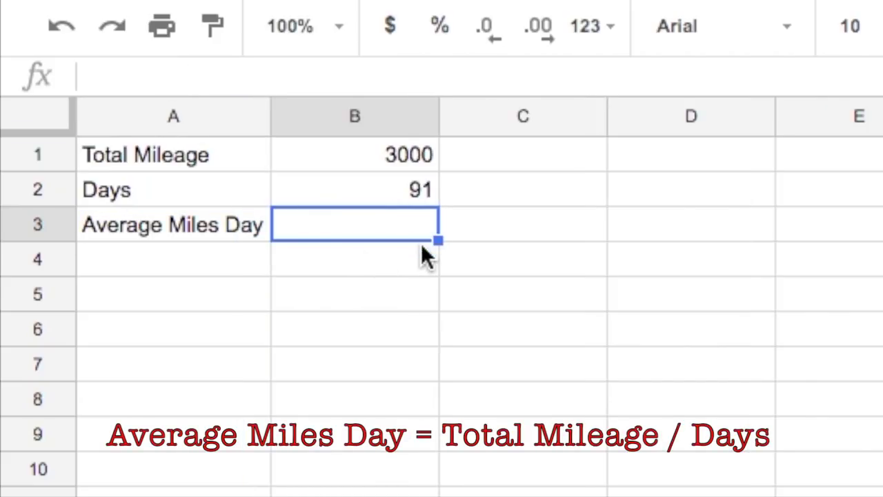
Step: Calculate the average miles per day in B3 with the formula =B1/B2
type("=B1/")
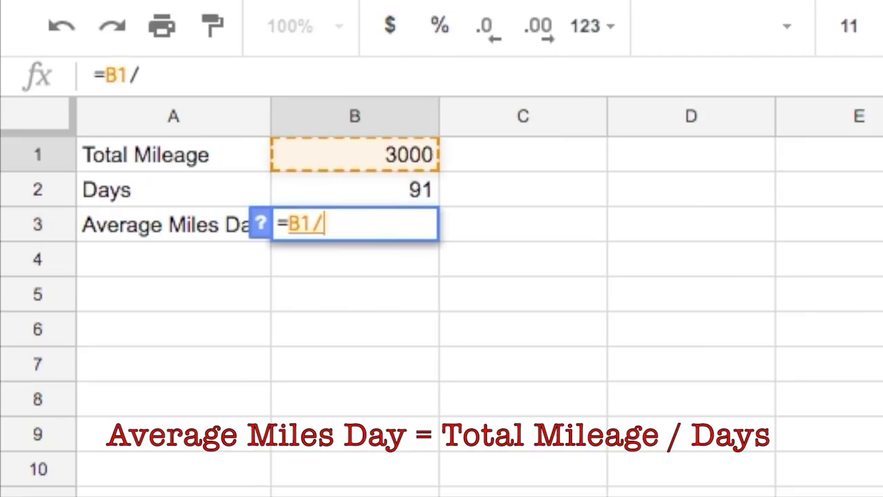
key("Up")
key("Up")
key("Down")
key("Down")
key("Down")
key("Up")
key("Up")
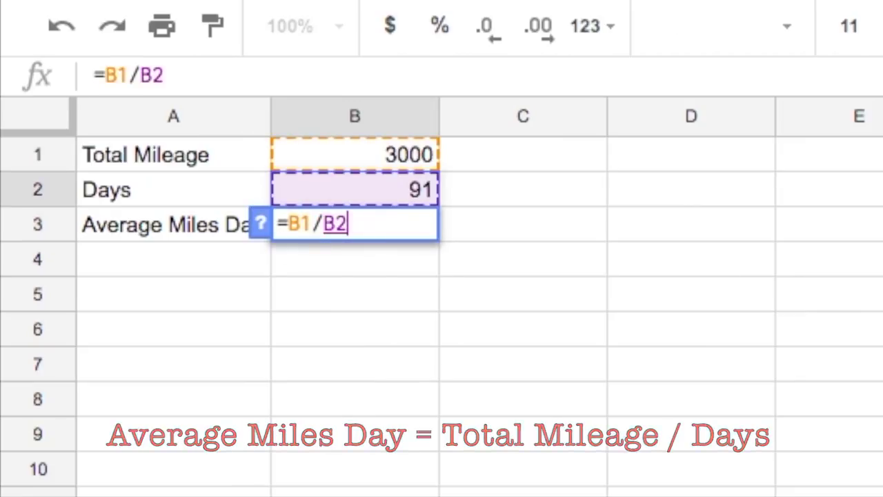
key("Return")
Step: Reduce the decimal places of the average in B3 until it displays as a whole number
left_click(173, 224)
left_click(354, 224)
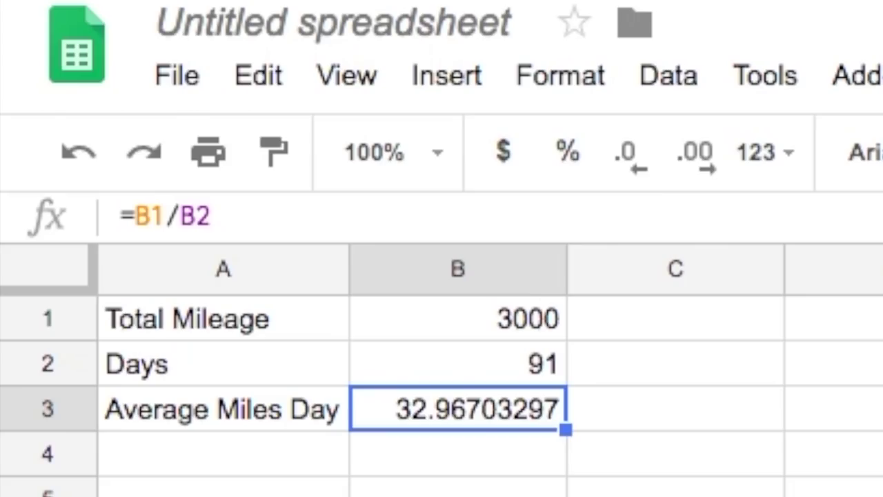
left_click(643, 169)
left_click(643, 169)
left_click(643, 169)
left_click(645, 171)
left_click(645, 171)
left_click(645, 171)
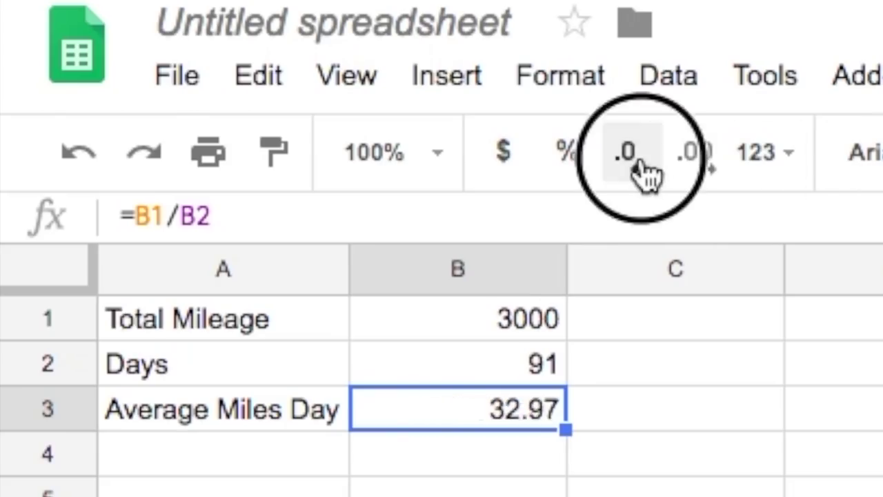
left_click(644, 171)
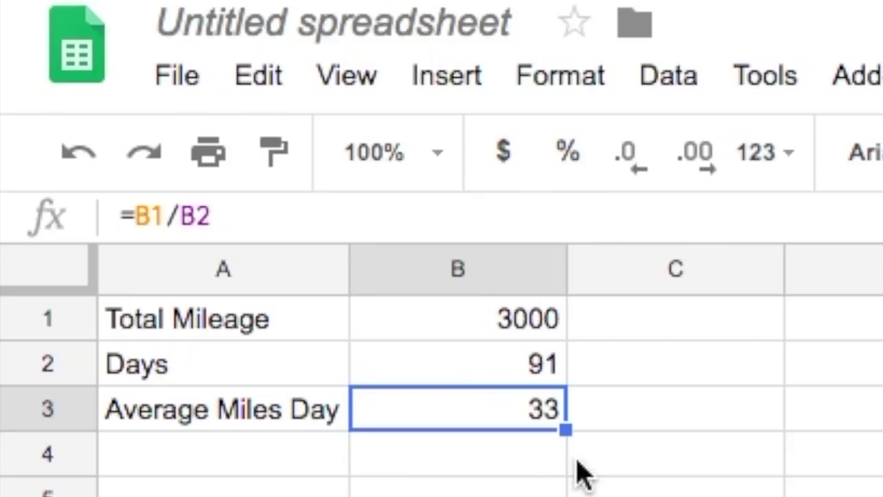
left_click(504, 469)
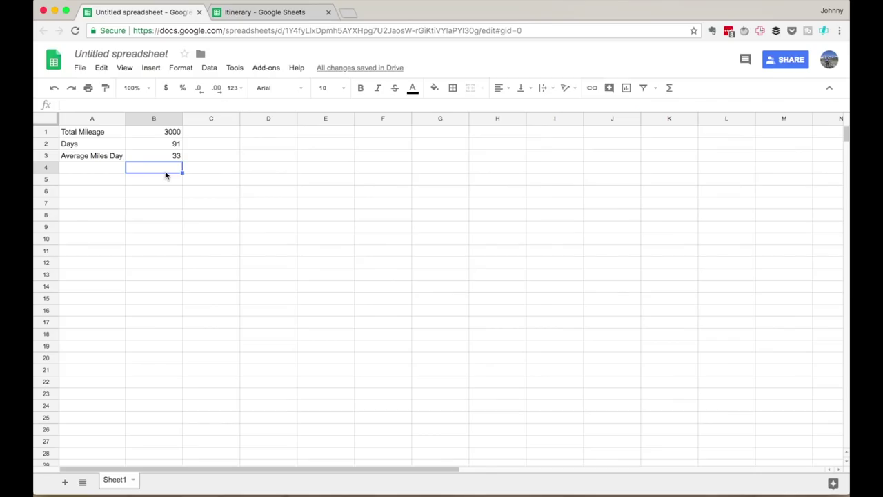
left_click(142, 189)
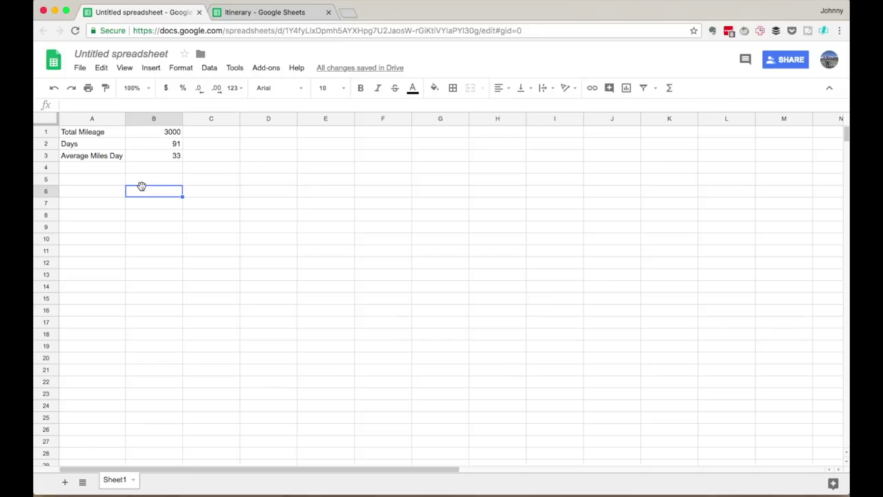
left_click(138, 181)
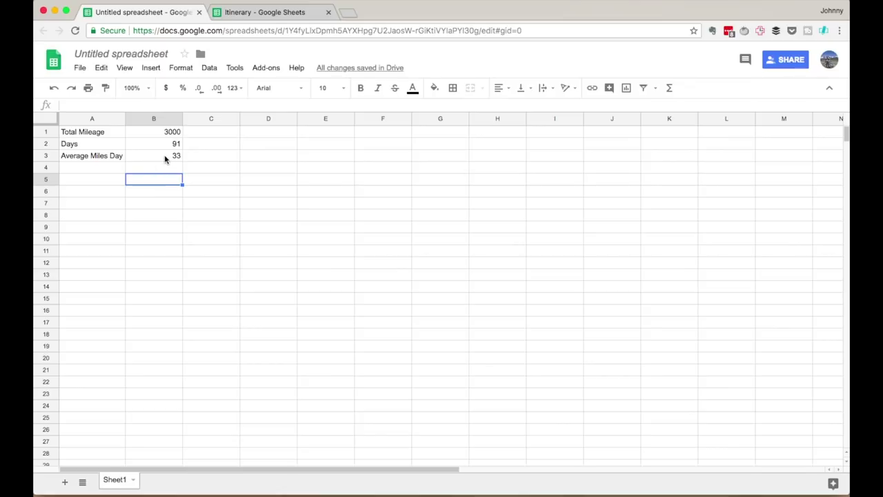
Step: Enter a second total mileage of 3000 in C1 and an average of 60 miles per day in C3
left_click(165, 158)
left_click(212, 162)
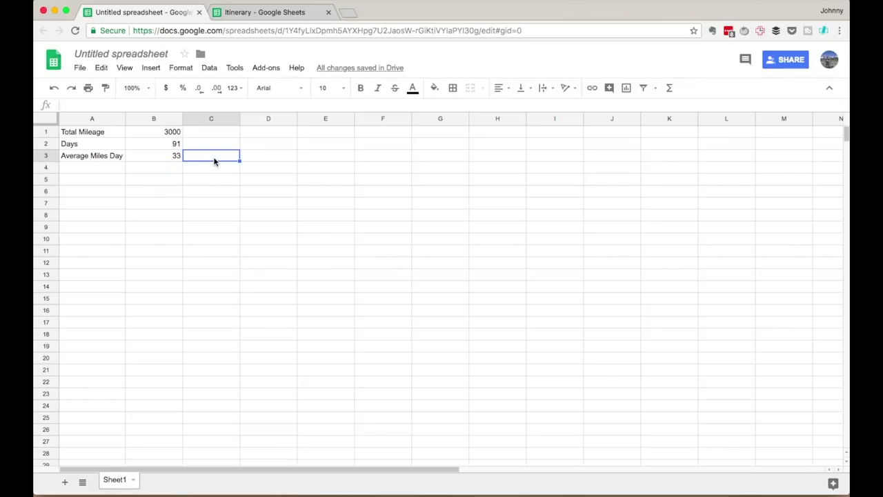
key("Up")
key("Up")
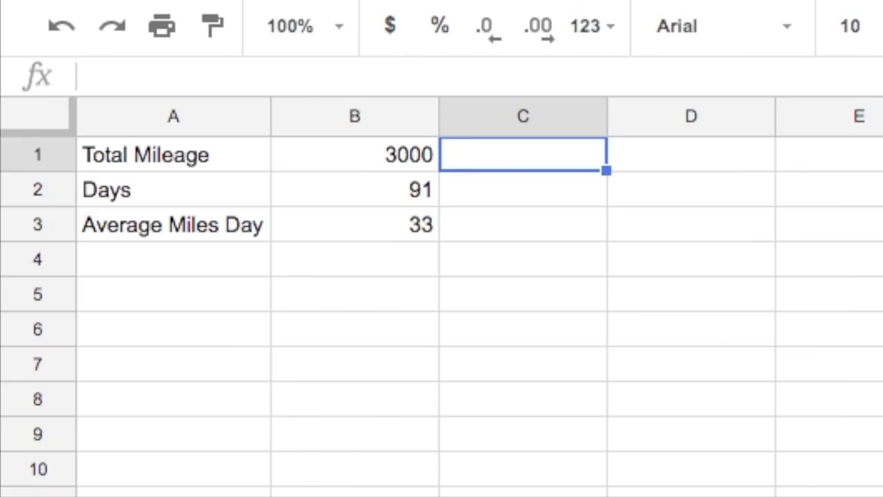
type("3000")
key("Return")
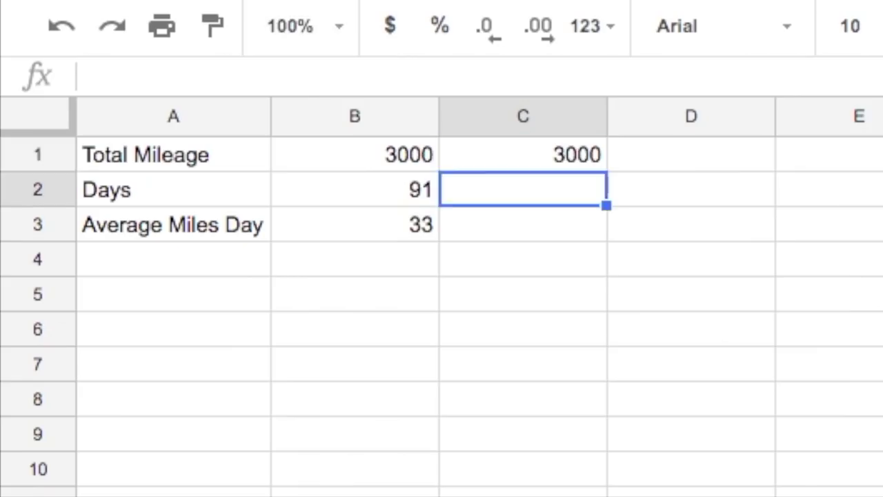
key("Down")
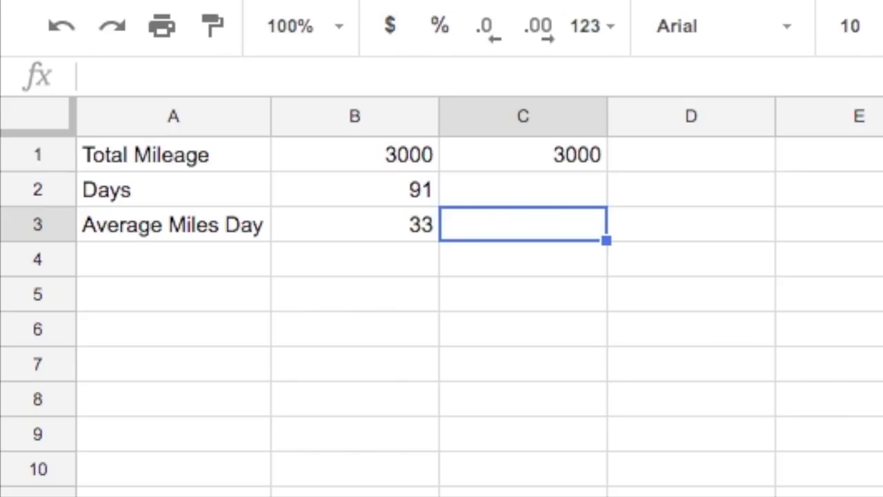
type("60")
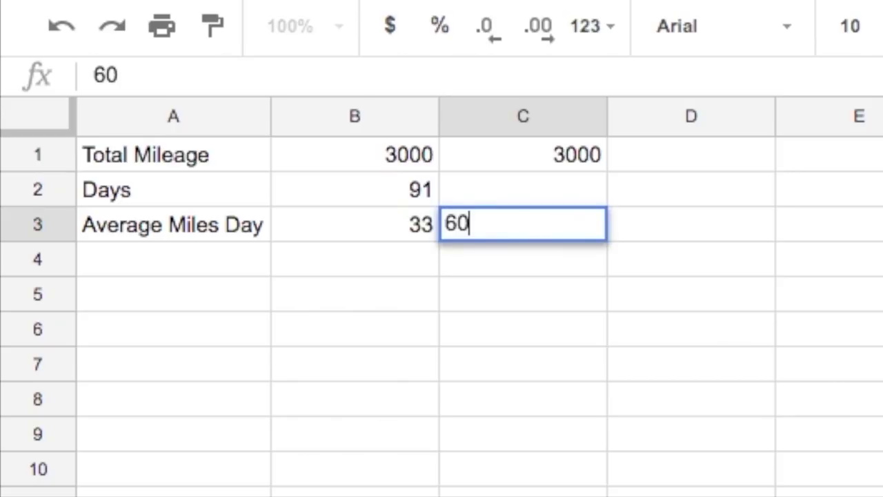
Step: Calculate the number of days needed in C2 with the formula =C1/C3
left_click(523, 188)
type("=")
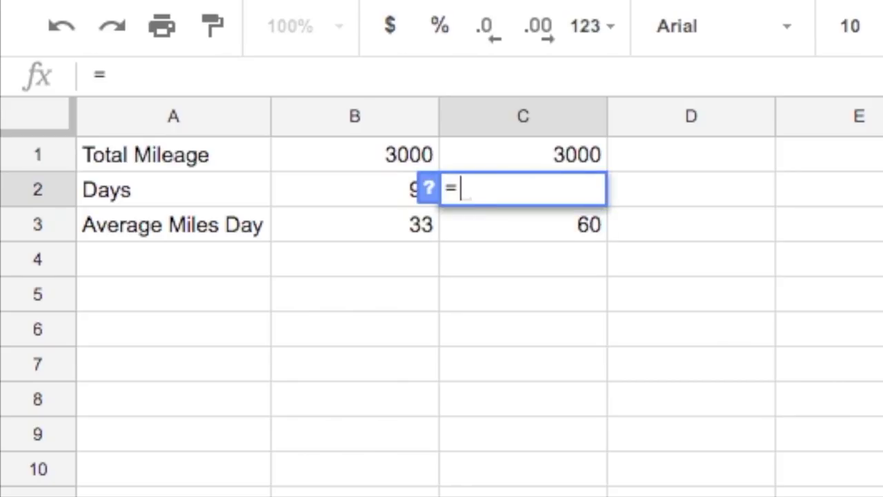
type("C1/C3")
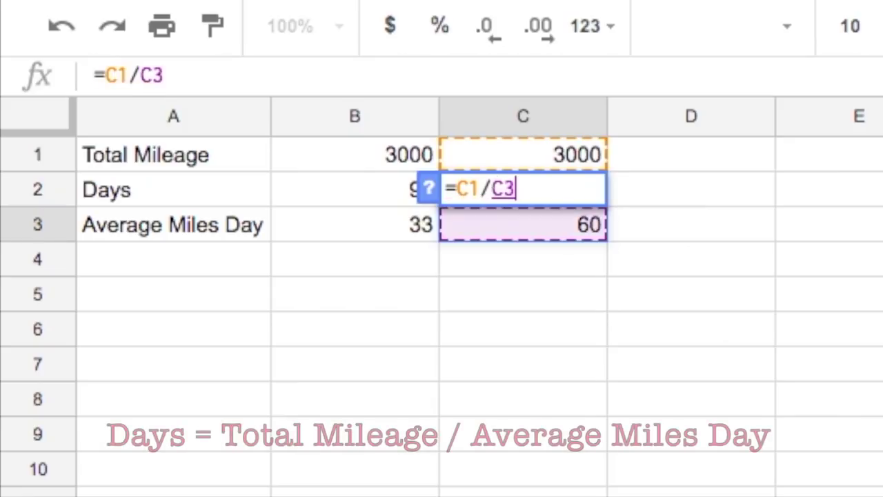
key("Return")
left_click(582, 197)
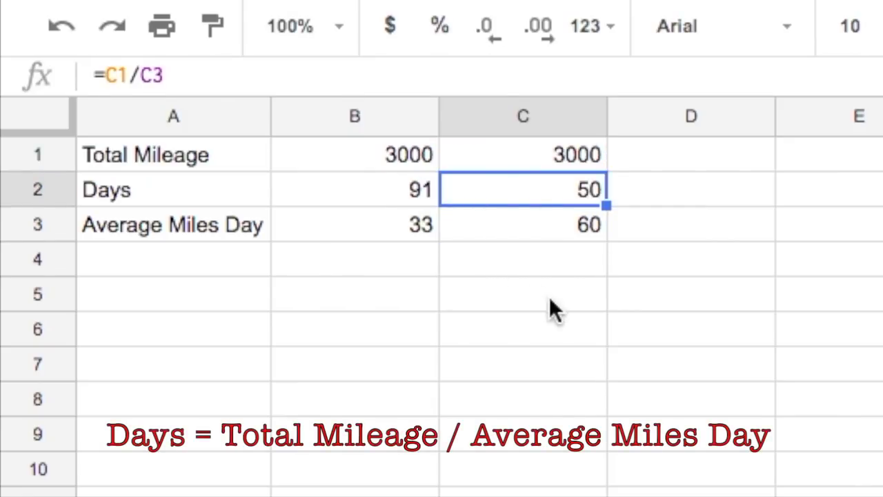
Step: Calculate the difference in days between the two scenarios in D2 with the formula =B2-C2
left_click(678, 187)
type("=")
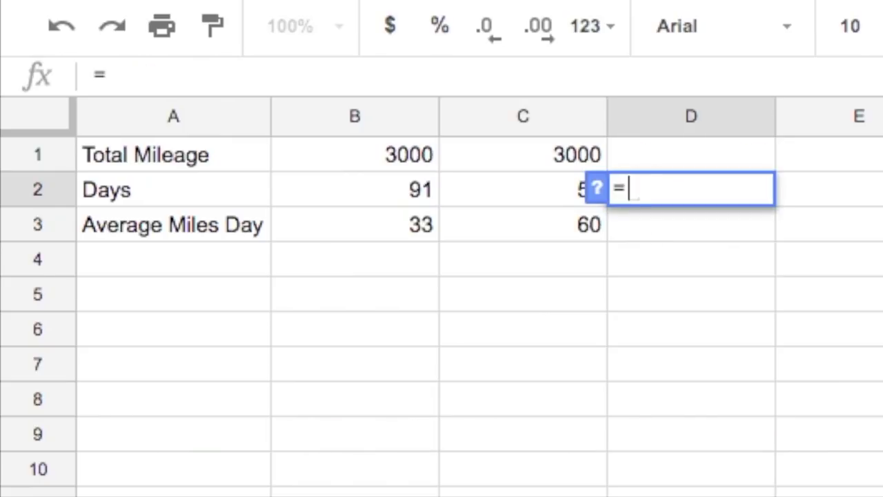
type("B2-C2")
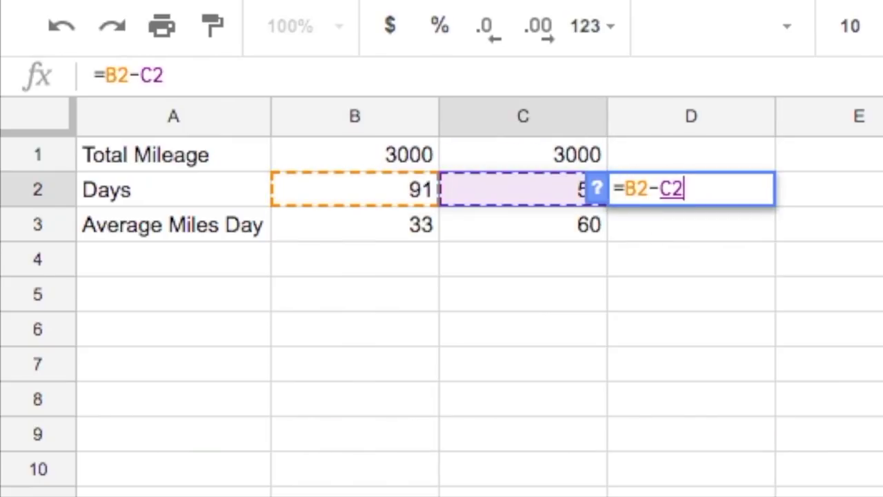
key("Return")
left_click(691, 189)
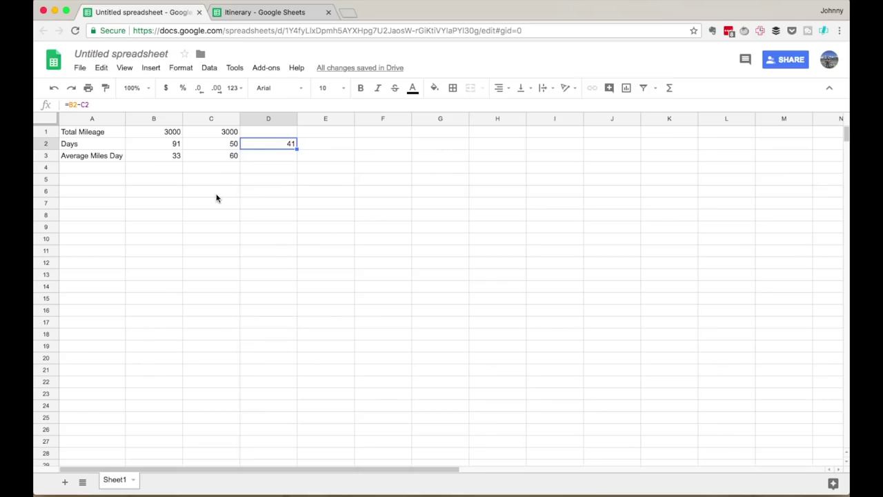
left_click(243, 185)
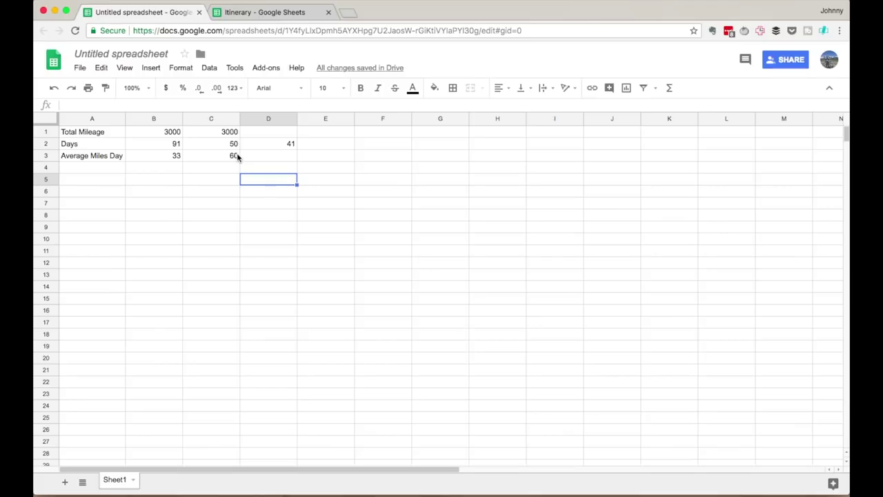
left_click(170, 205)
key("Down")
key("Down")
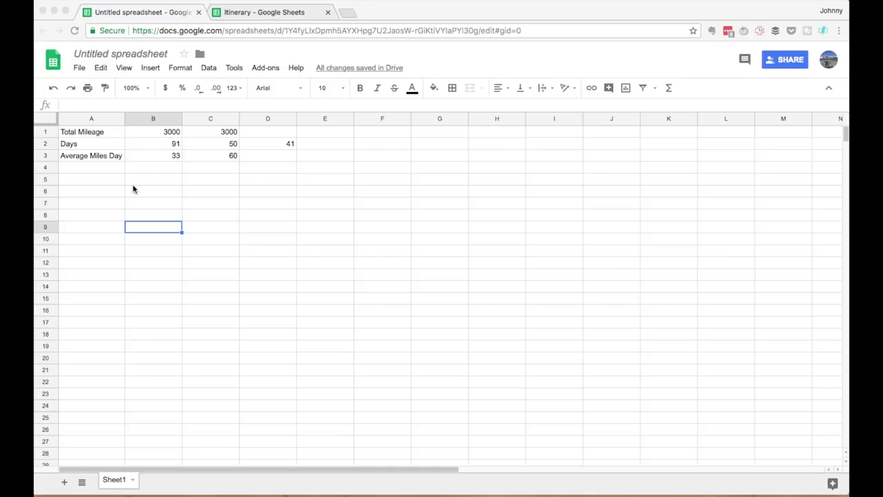
Step: Enter the start date 3/23/2017 in A5
left_click(105, 181)
type("3/23")
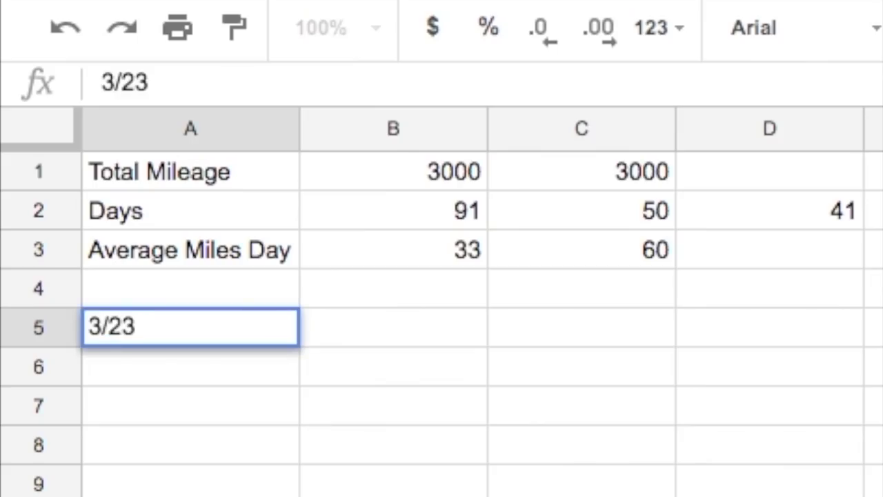
type("/2")
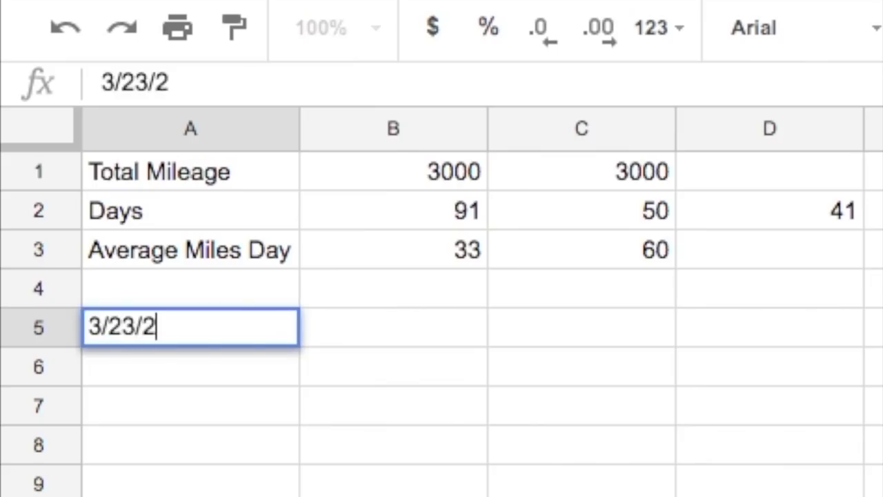
type("017")
key("Return")
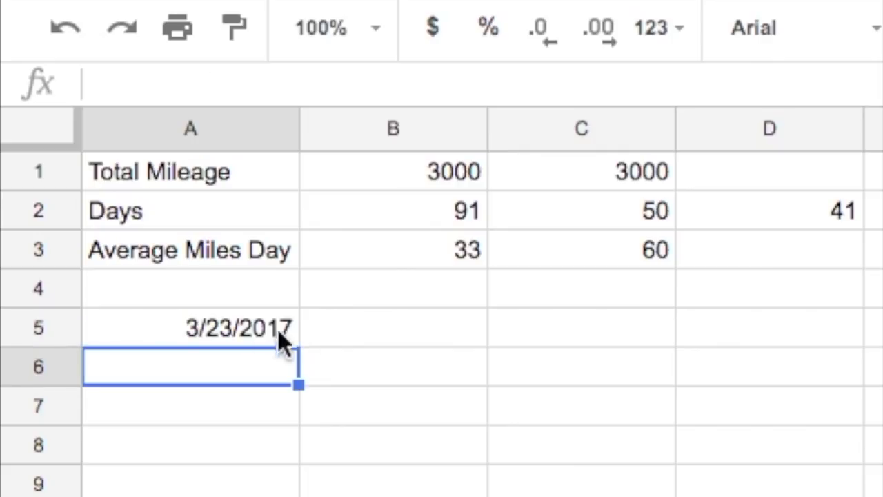
Step: Calculate the shifted date in B5 by adding the day difference to the start date with =A5+D2
key("Up")
key("Right")
type("=")
key("Left")
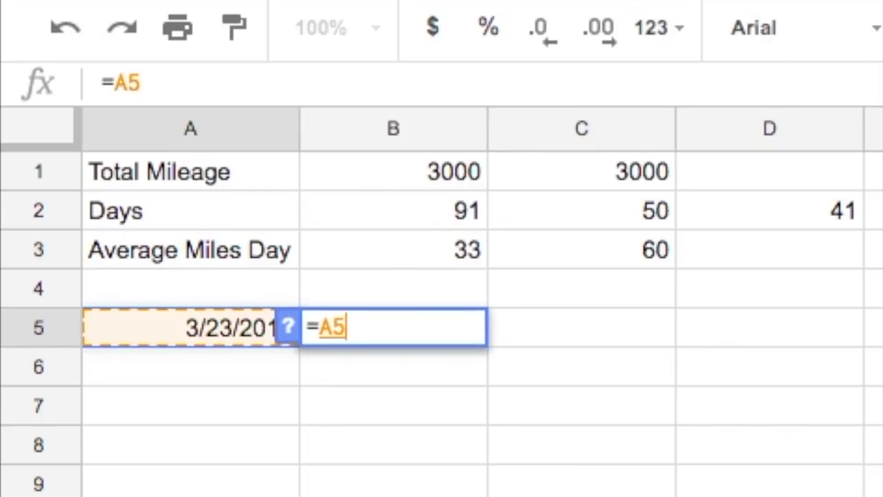
type("+")
key("Right")
key("Right")
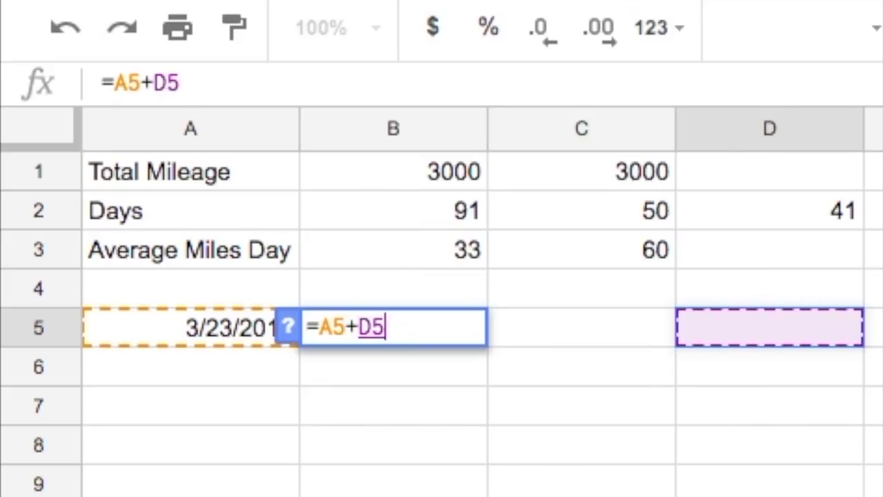
key("Right")
key("Left")
key("Up")
key("Up")
key("Up")
key("Return")
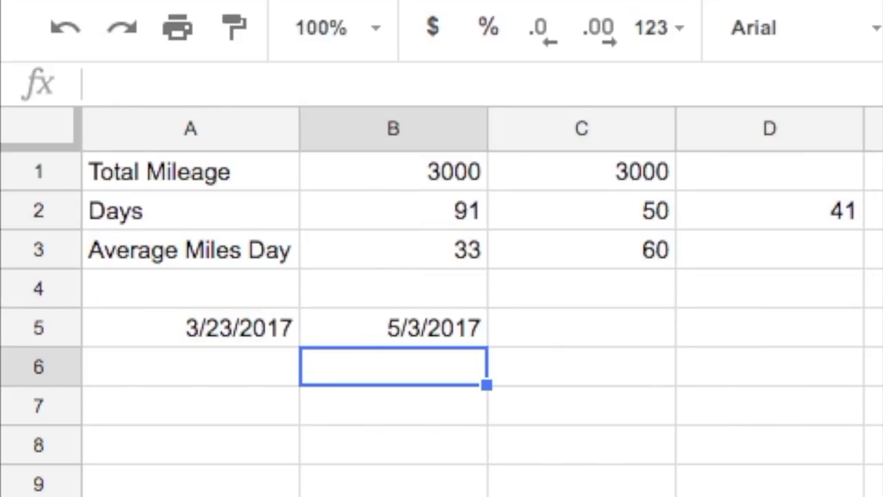
left_click(461, 343)
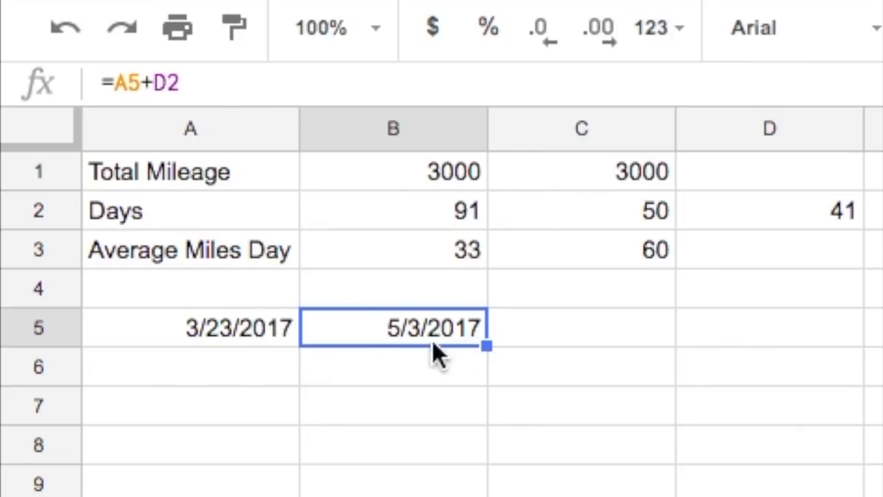
Step: Change the start date in A5 to 4/3/2018
left_click(245, 307)
left_click(244, 331)
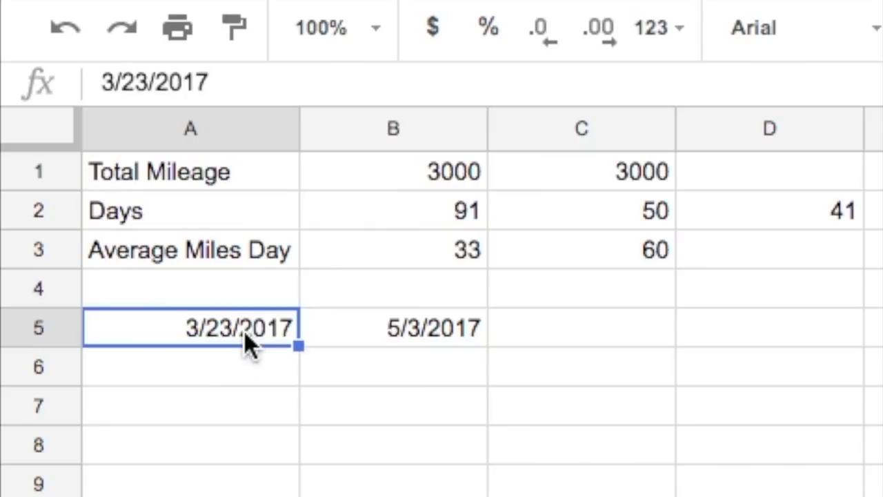
type("4/3")
key("Return")
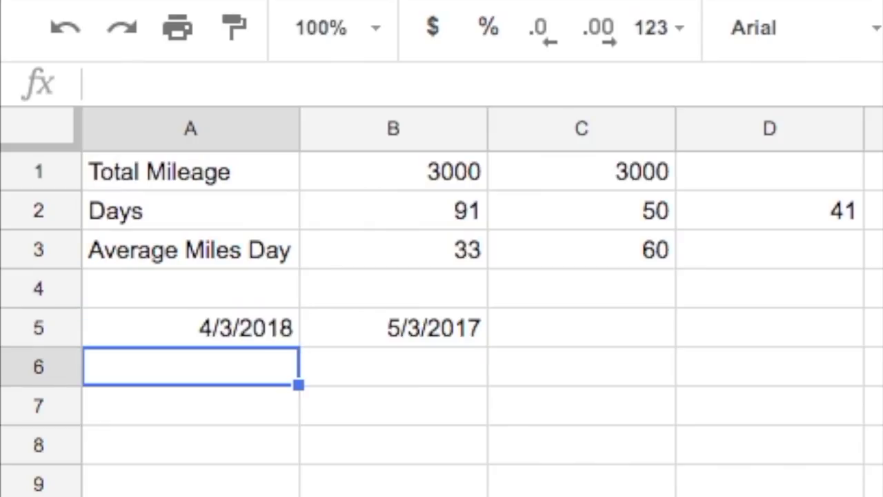
Step: Set the start date in A5 to 5/8/2018
left_click(244, 327)
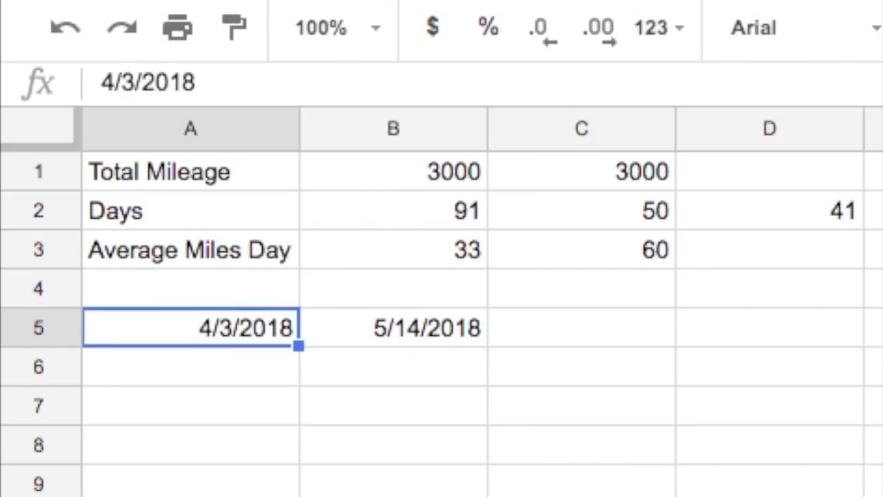
type("5/8")
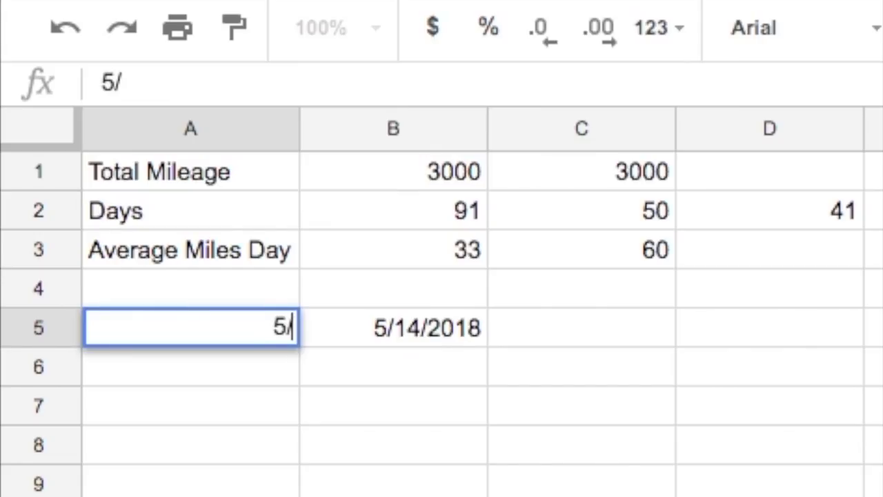
key("Return")
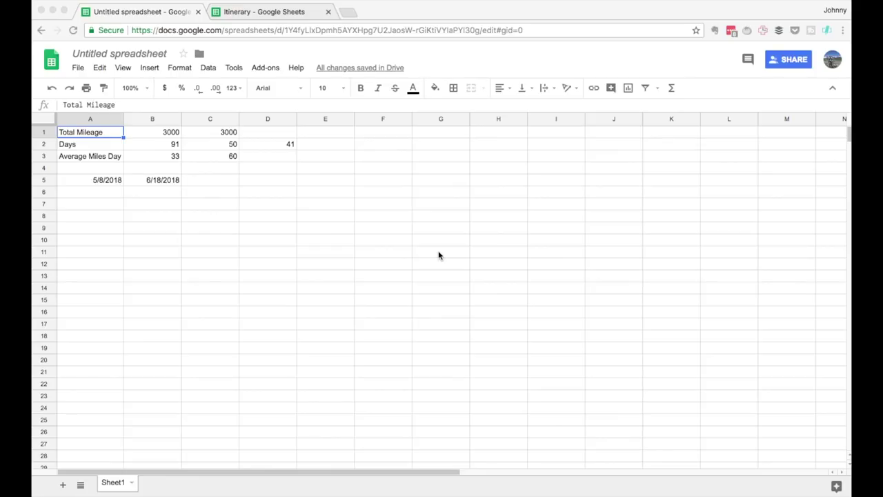
Step: Add a new sheet and enter the label Start Date in A1 with the date 3/23/2017 in B1
left_click(63, 486)
left_click(62, 485)
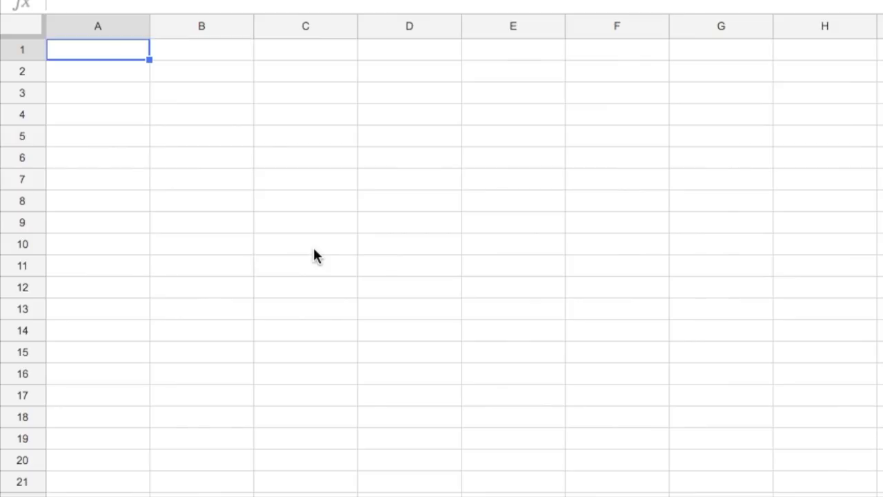
type("Start")
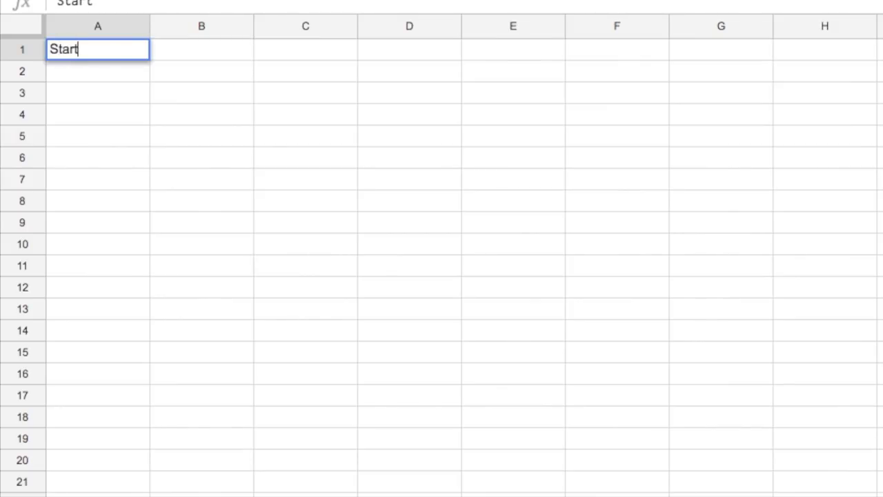
type(" Date")
key("Tab")
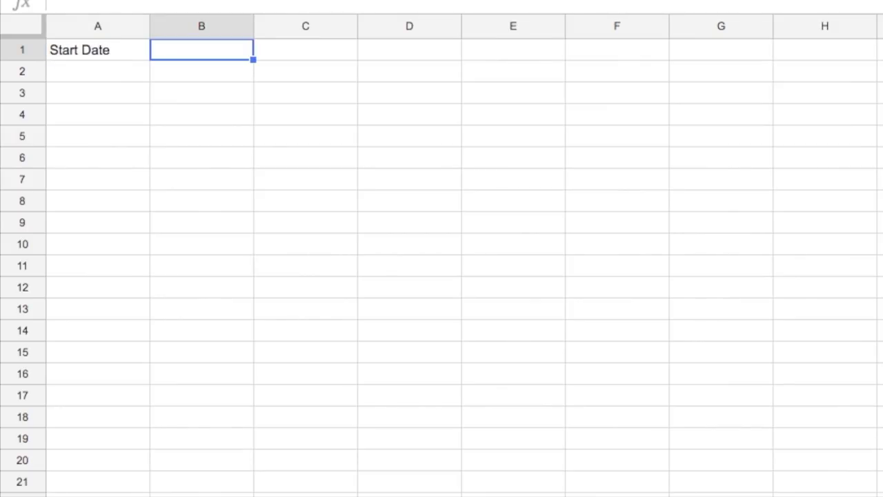
type("3/23/")
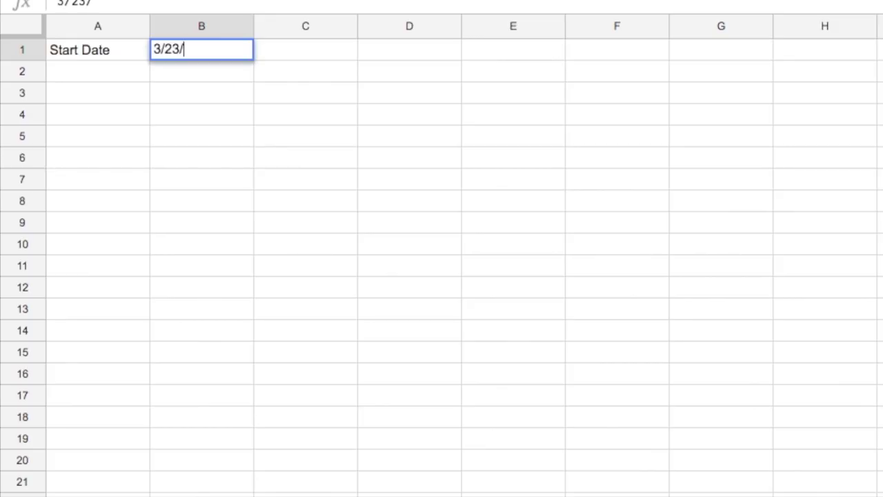
type("2017")
key("Return")
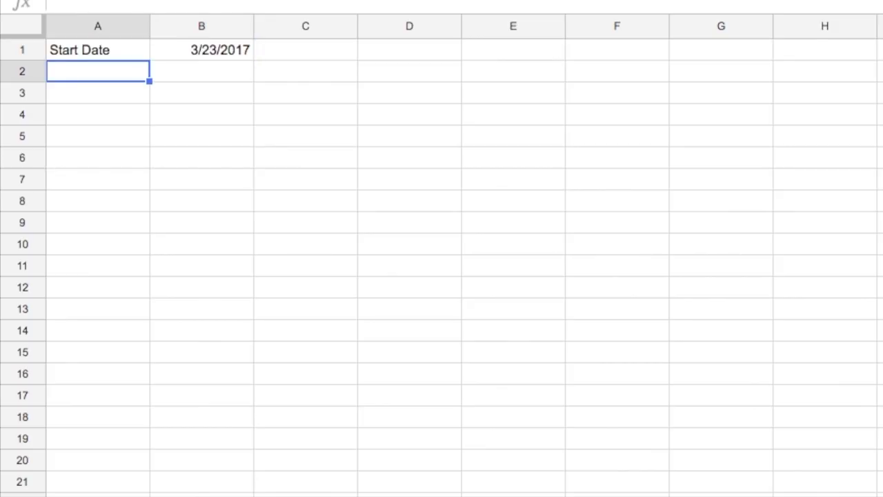
Step: Enter the label End Date in A2 and the label Cost per Day in A3
type("End Date")
key("Tab")
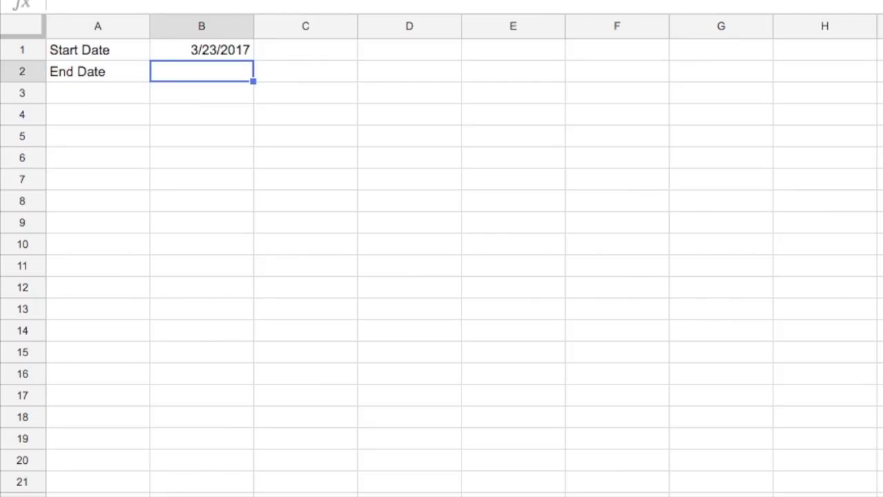
key("Return")
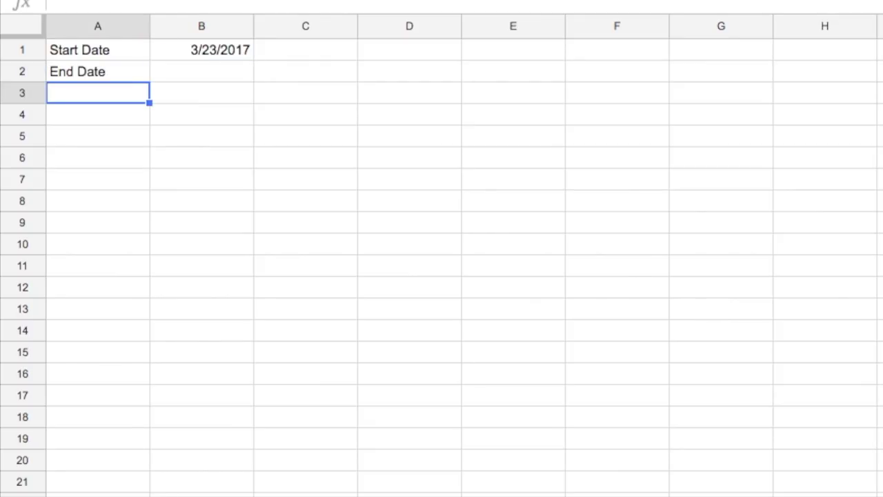
type("Cost per p")
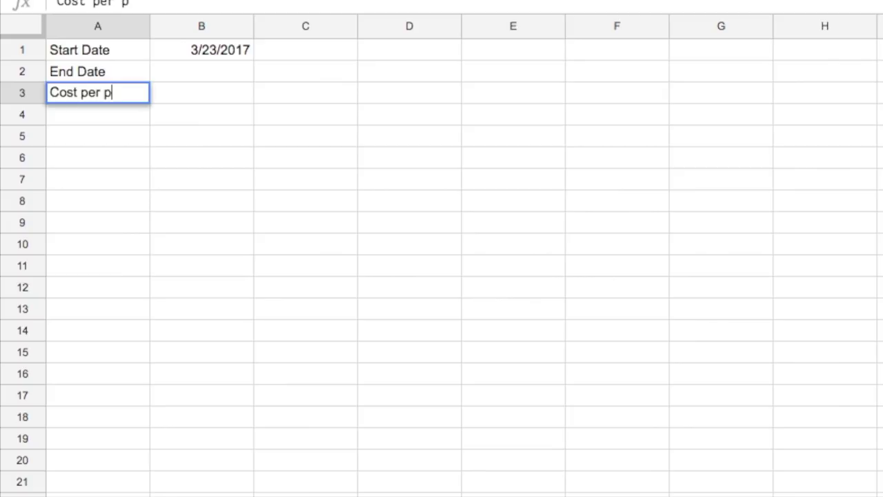
key("BackSpace")
type("Day")
key("Return")
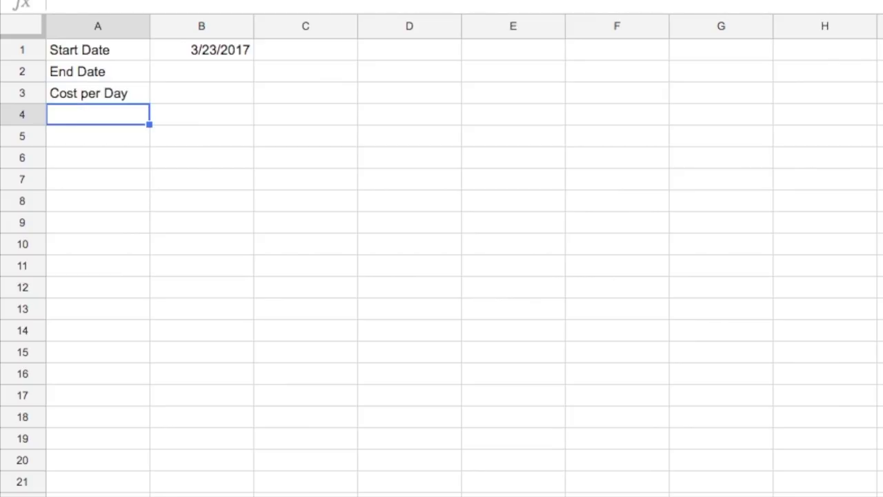
Step: Enter the label Estimated Cost in A4 and the label Actual Cost in A5
type("E")
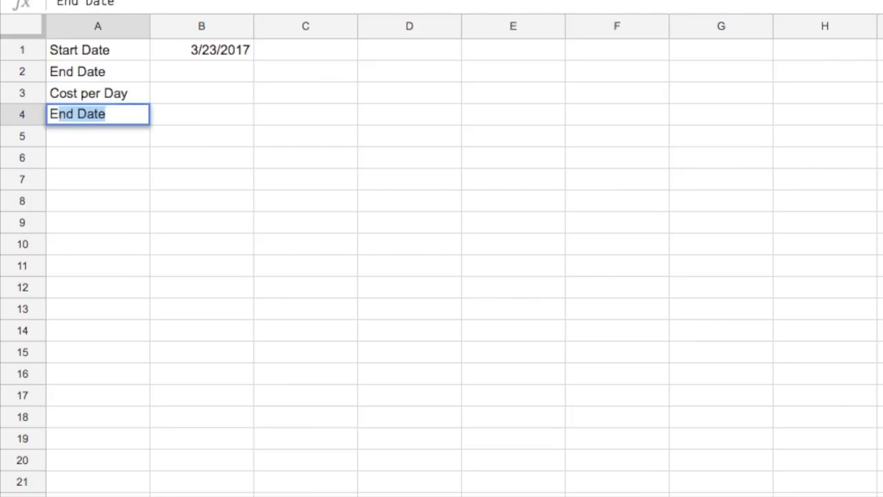
type("stimated Cost")
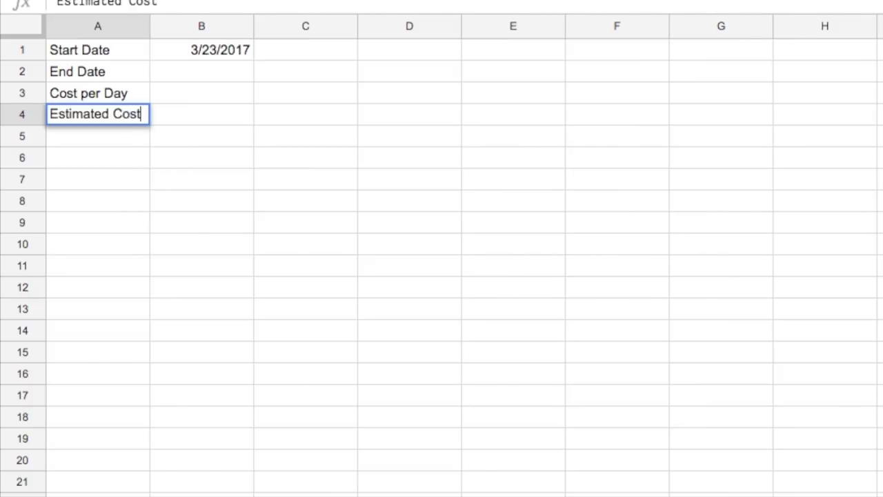
key("Return")
type("A")
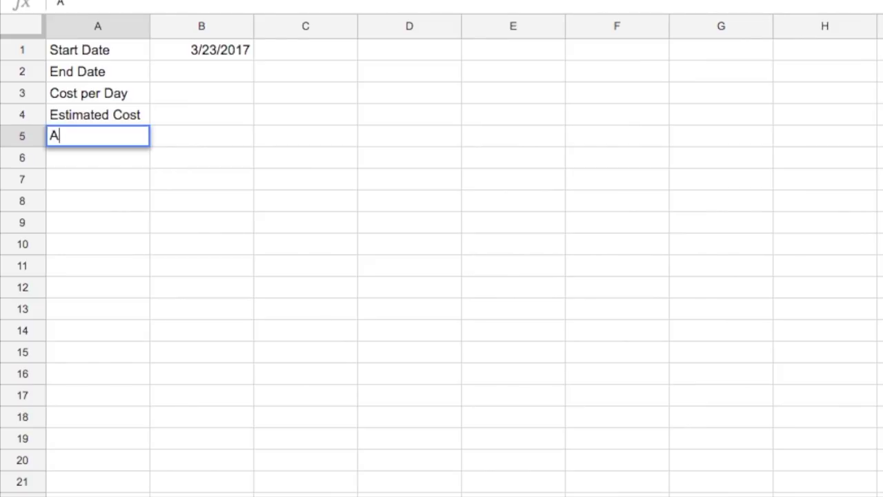
key("BackSpace")
type("Actual Cost")
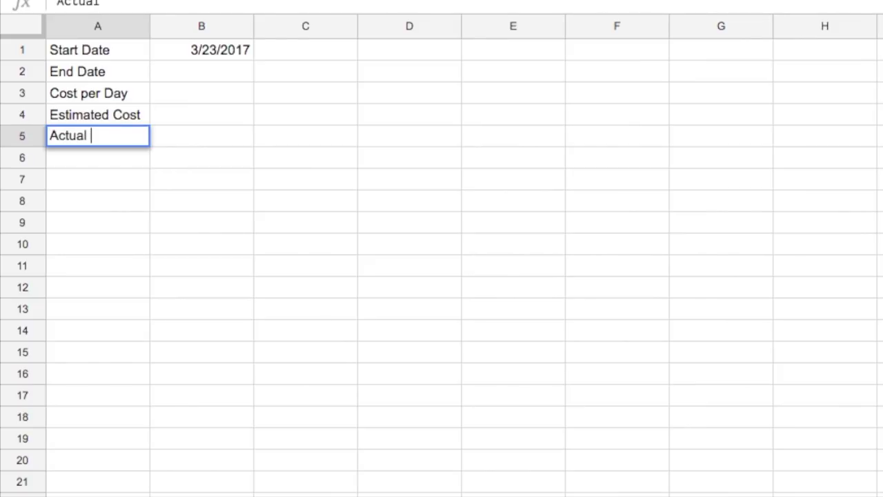
key("Return")
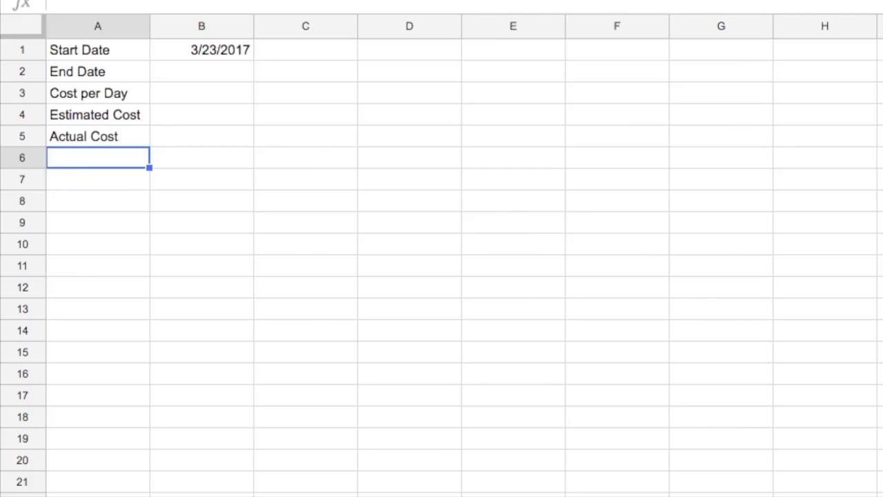
Step: Enter the labels Remaining Budget in A6 and Total Mileage in A7, and widen column A to fit them
type("Rema")
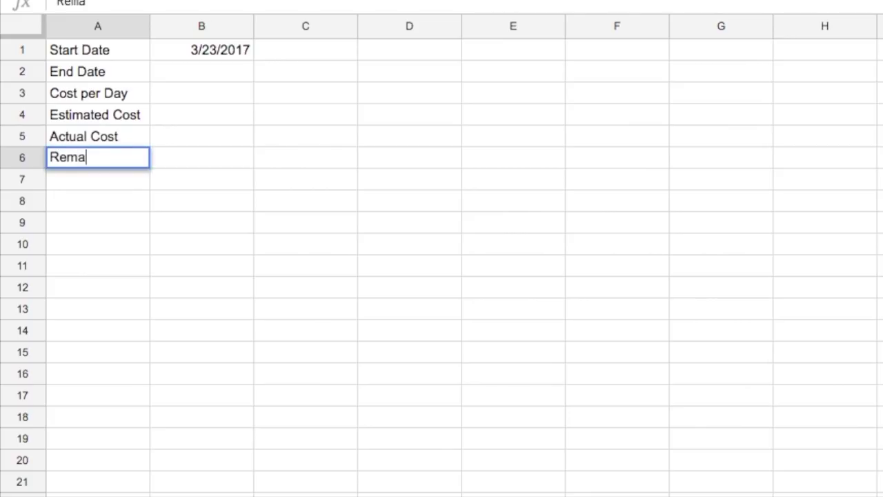
type("ining Budget")
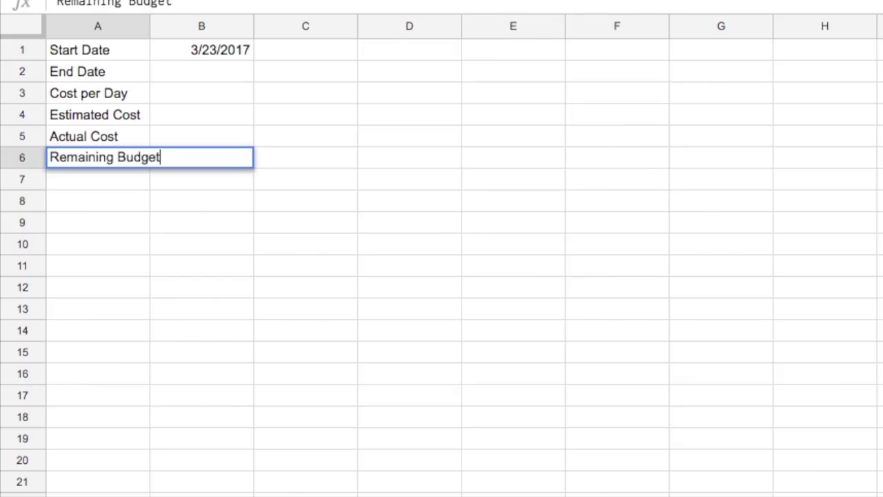
key("Return")
type("Total Mileage")
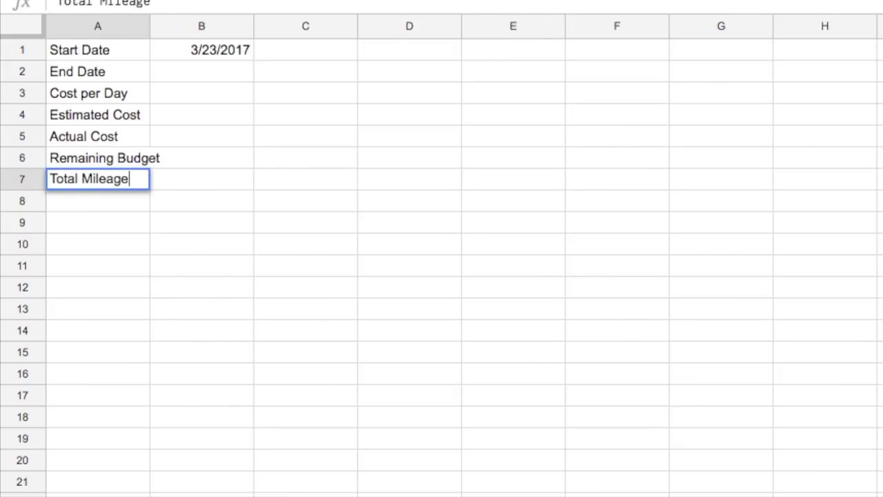
key("Return")
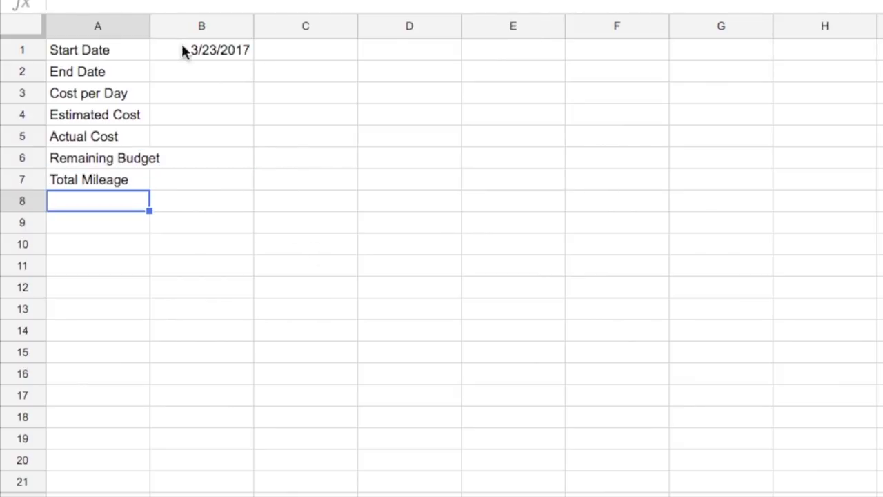
left_click_drag(149, 26, 164, 26)
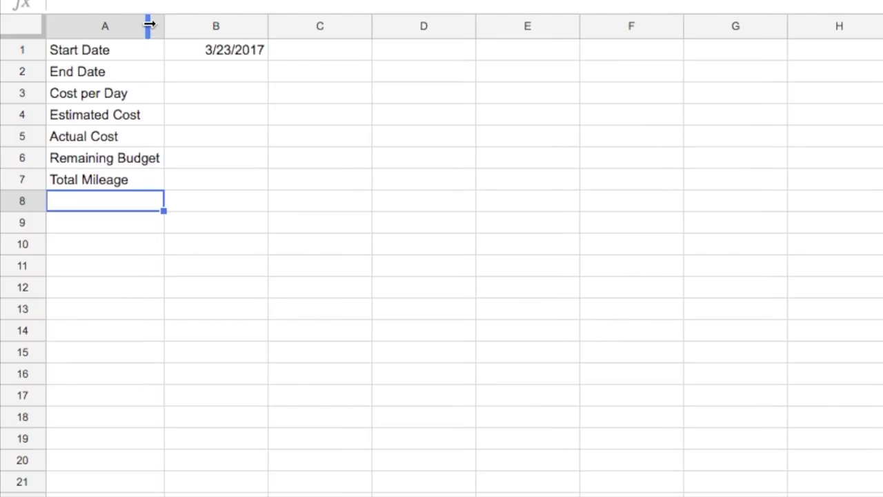
Step: Enter the table headers Day, Date, Start and End in cells A9 to D9
left_click(115, 190)
left_click(87, 226)
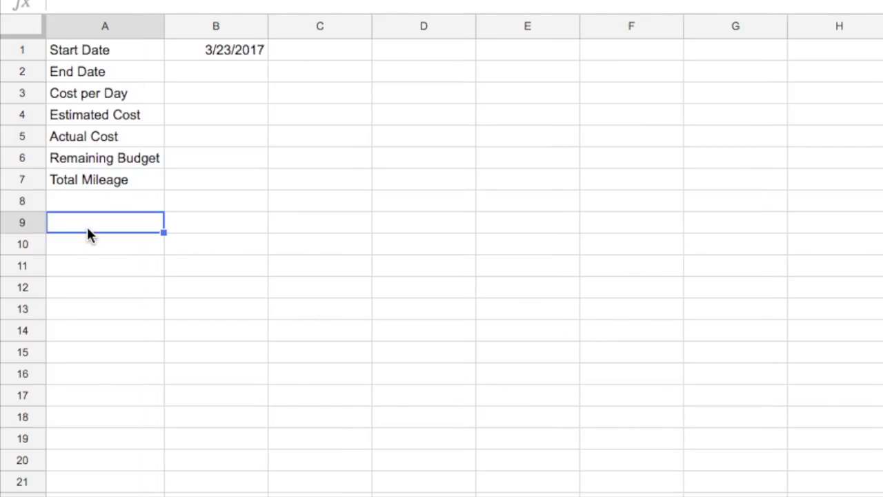
type("Day")
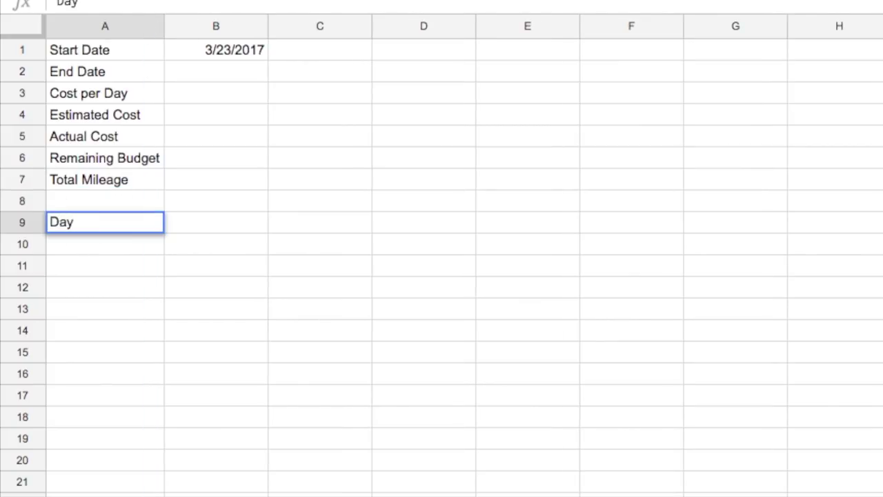
left_click(215, 222)
type("Date")
key("Tab")
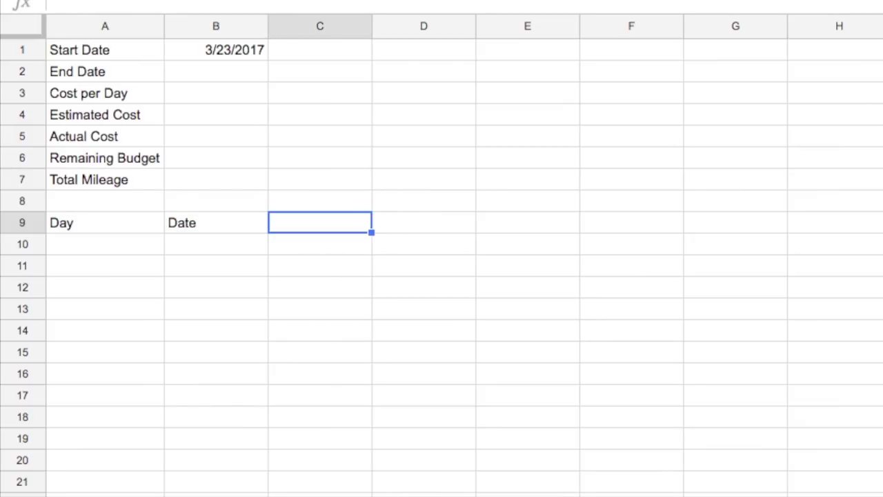
type("Start")
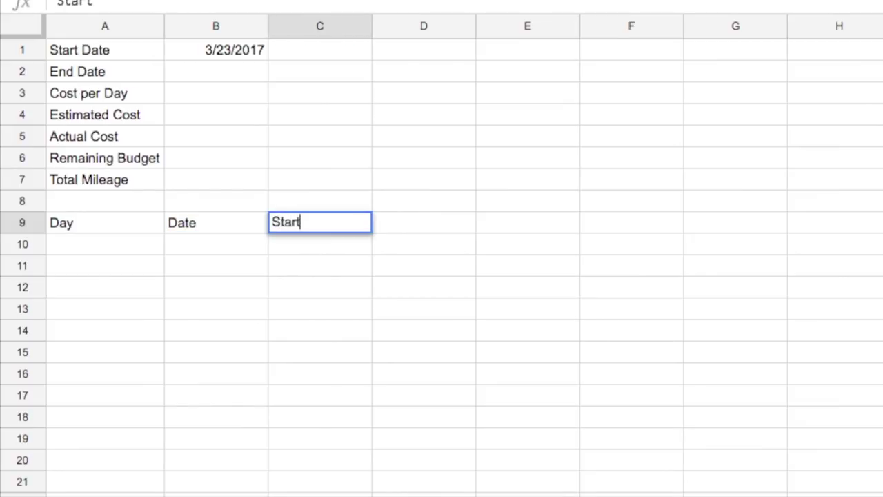
key("Tab")
type("End")
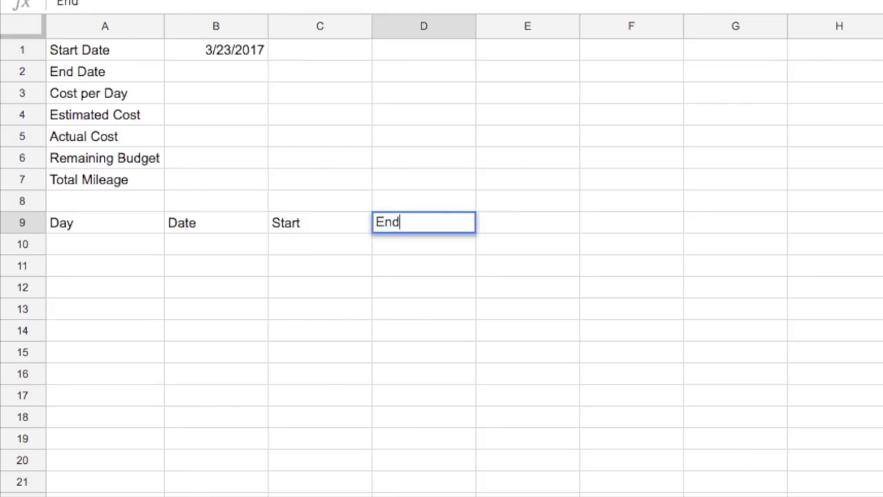
key("Return")
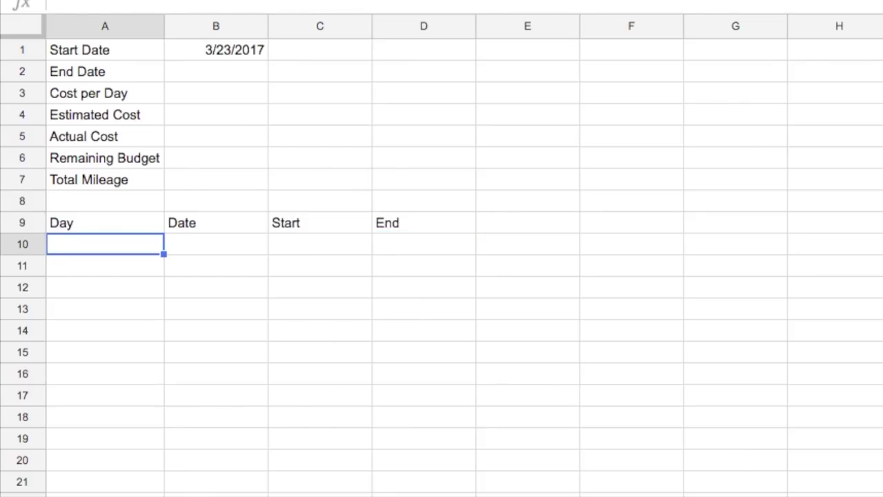
type("Mile")
key("BackSpace")
key("BackSpace")
key("BackSpace")
key("BackSpace")
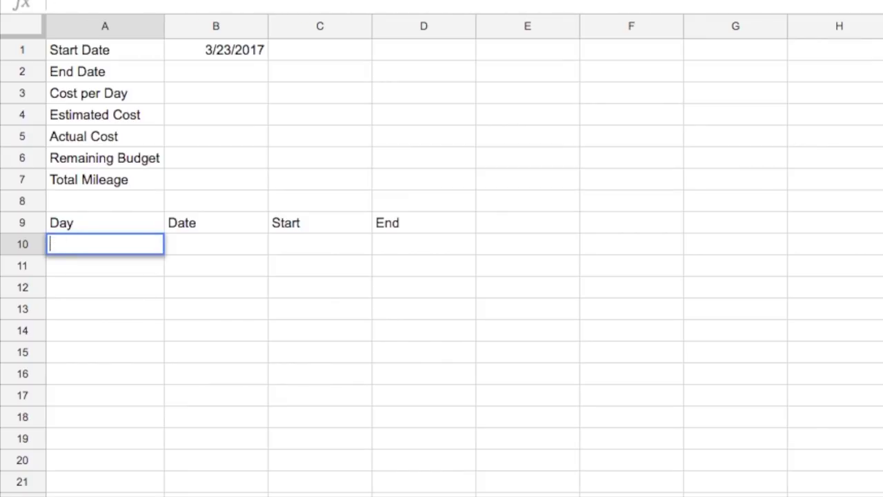
Step: Add the headers Miles in E9 and Accommodations in F9
left_click(518, 223)
type("M")
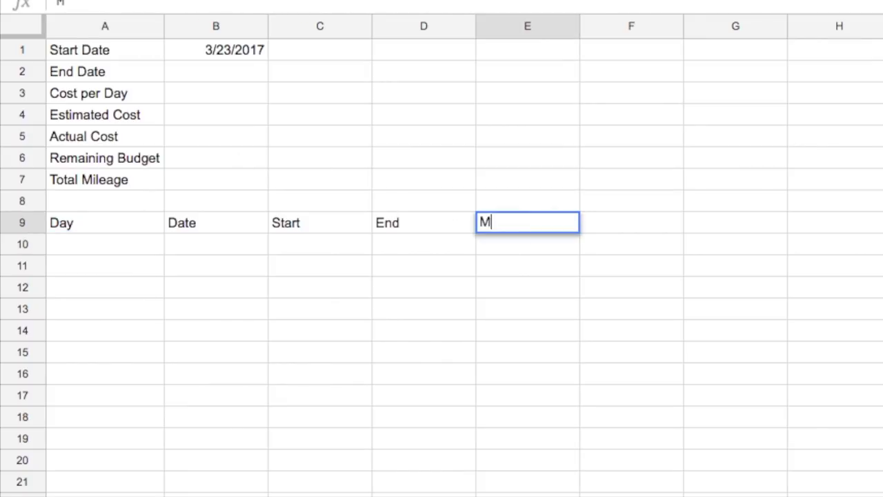
type("iles")
key("Tab")
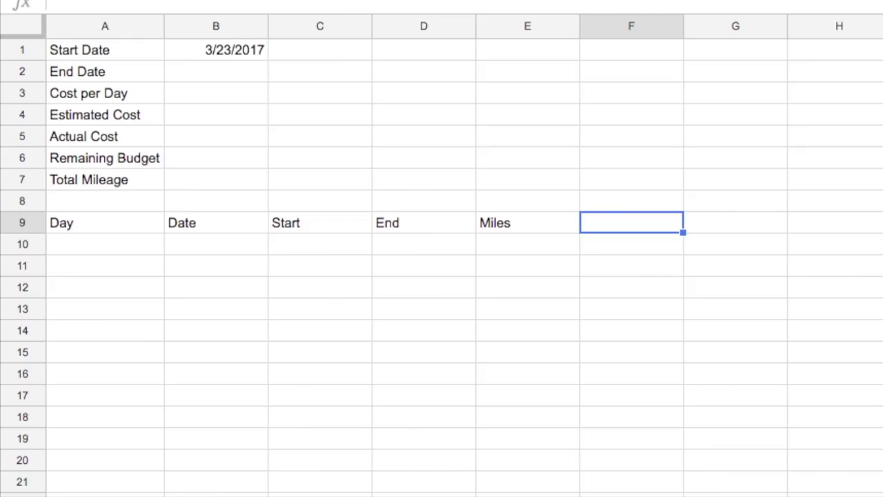
type("Accommo")
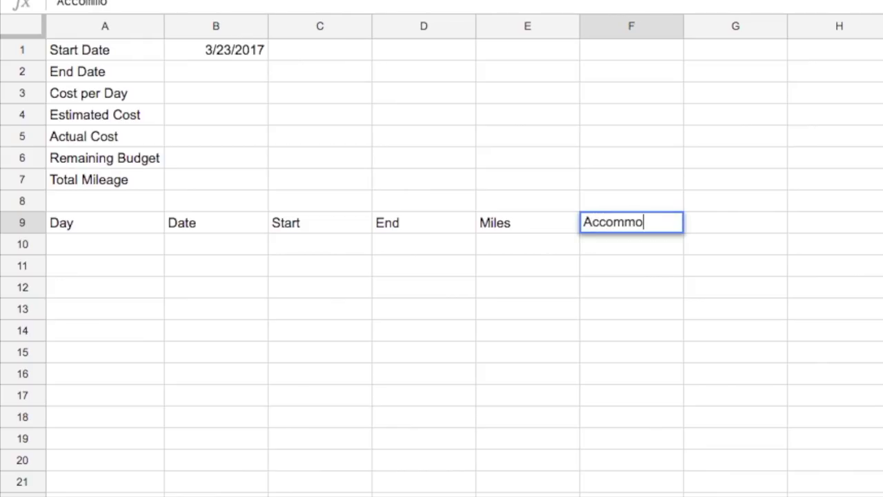
type("dations")
key("Tab")
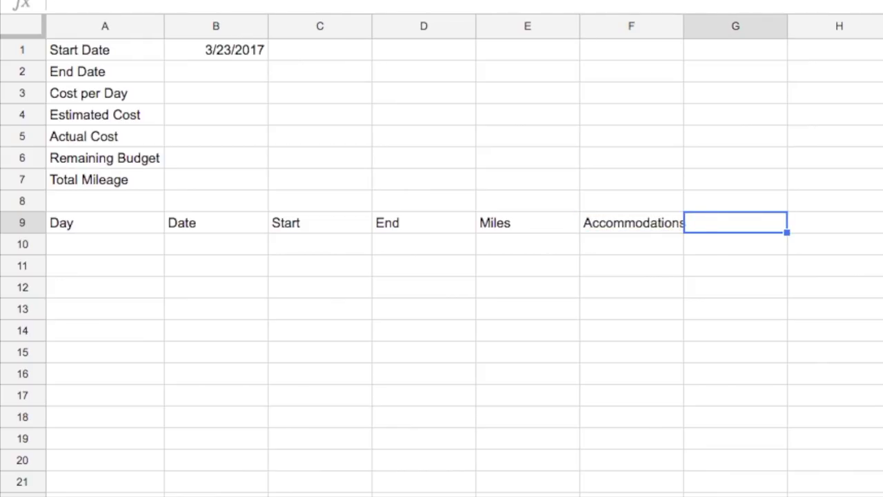
Step: Add the headers Price in G9 and Confirmed in H9, and widen column F to fit the Accommodations header
type("Price")
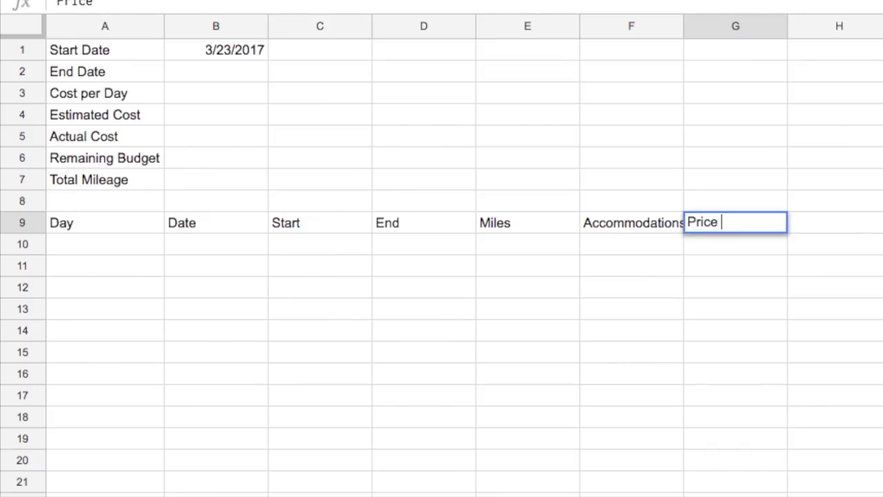
key("Tab")
type("Confirmed")
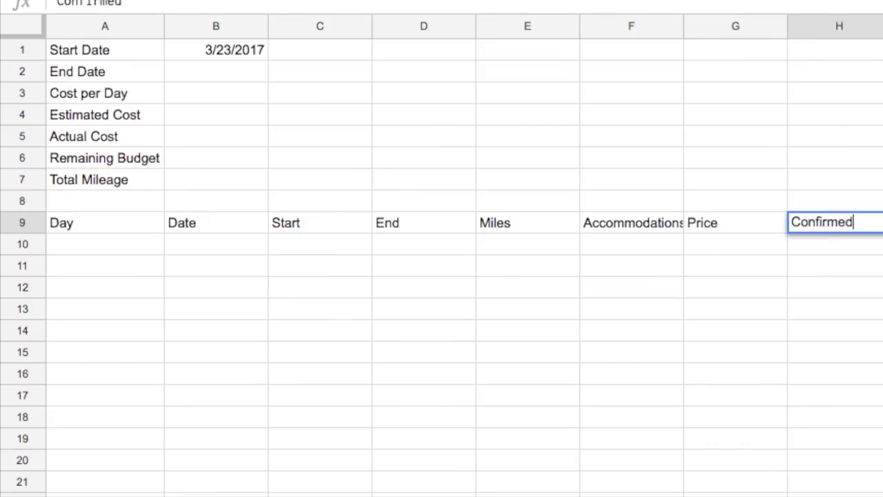
key("Return")
left_click_drag(684, 25, 690, 26)
Step: Make the header row A9:H9 bold and give it a double-line bottom border
left_click_drag(89, 221, 780, 217)
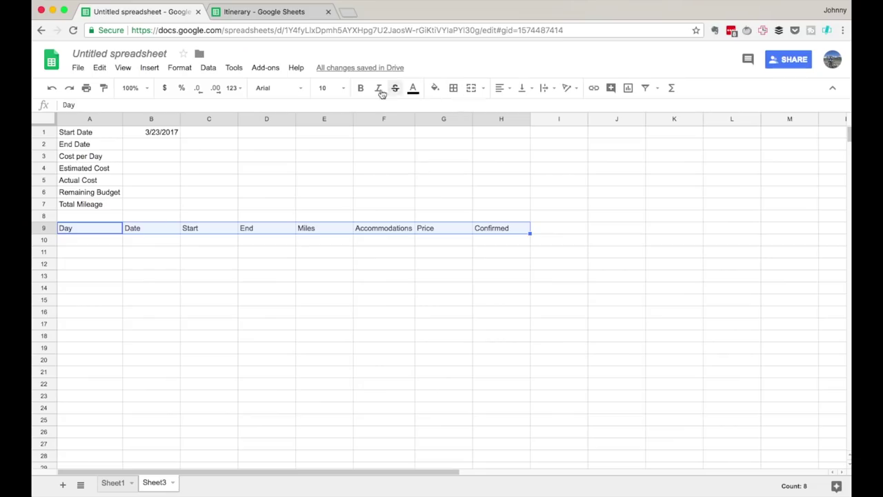
left_click(361, 87)
left_click(454, 89)
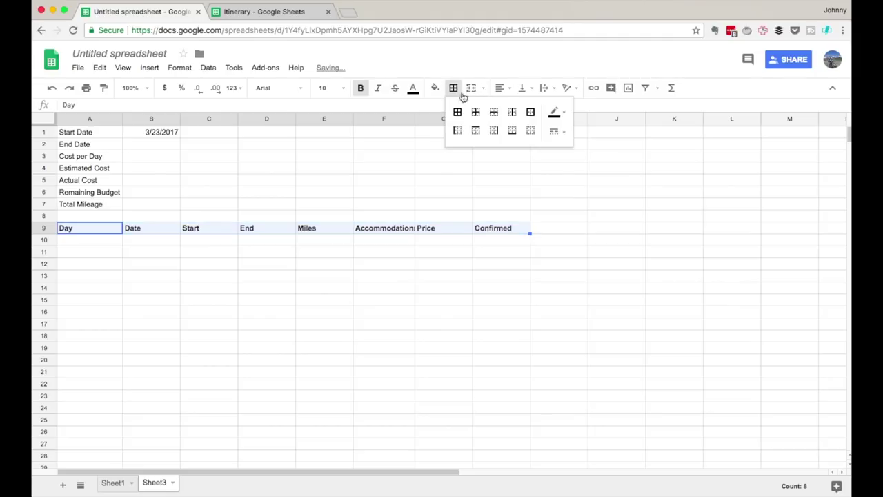
left_click(555, 131)
left_click(586, 214)
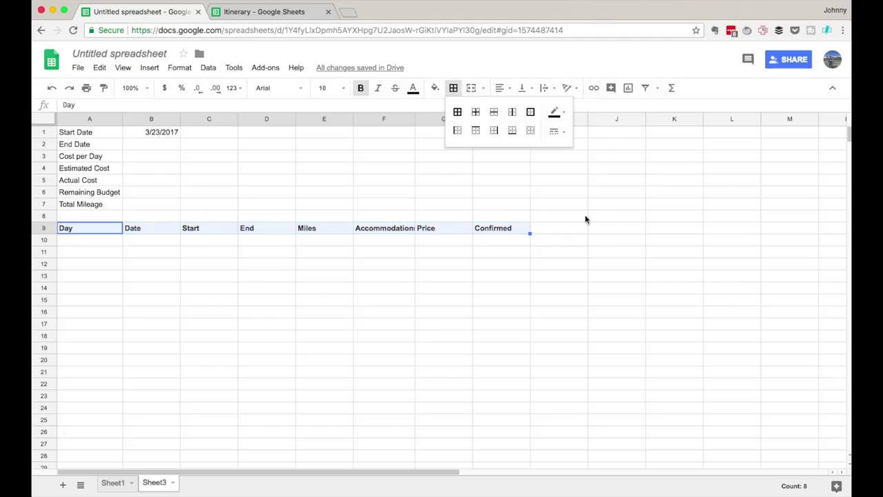
left_click(513, 132)
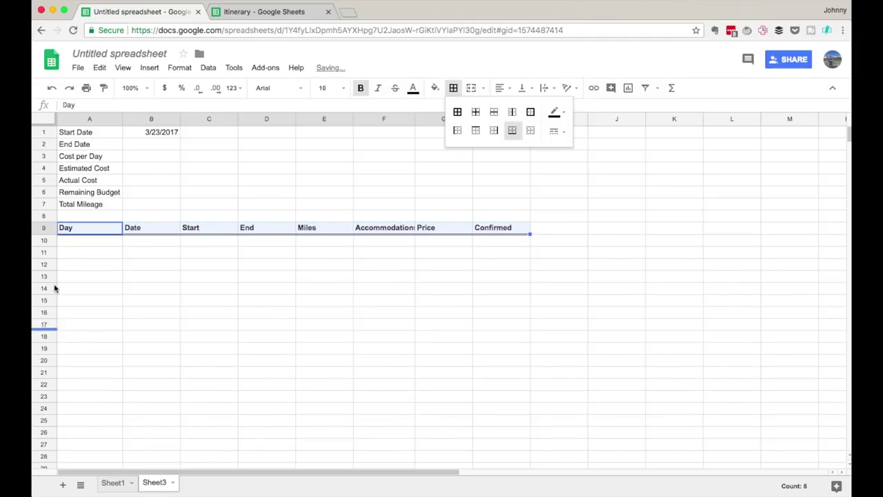
Step: Enter the day numbers 1 in A10 and 2 in A11
left_click(89, 242)
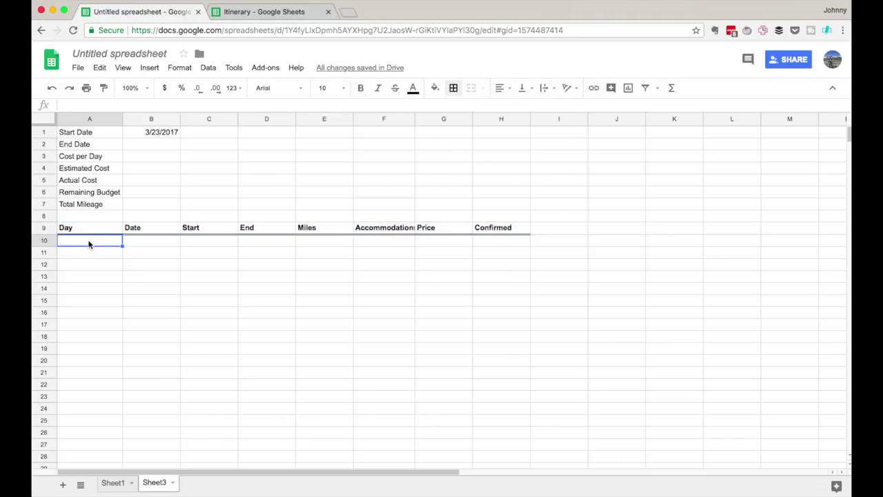
type("1")
key("Return")
type("2")
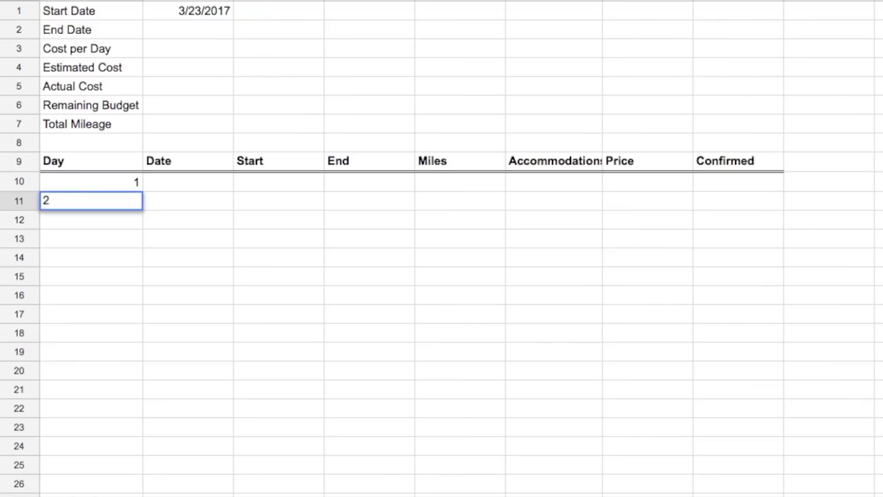
Step: Extend the day number series from A10:A11 down to 17 in A26
left_click(88, 241)
left_click(88, 200)
left_click(88, 182, "shift")
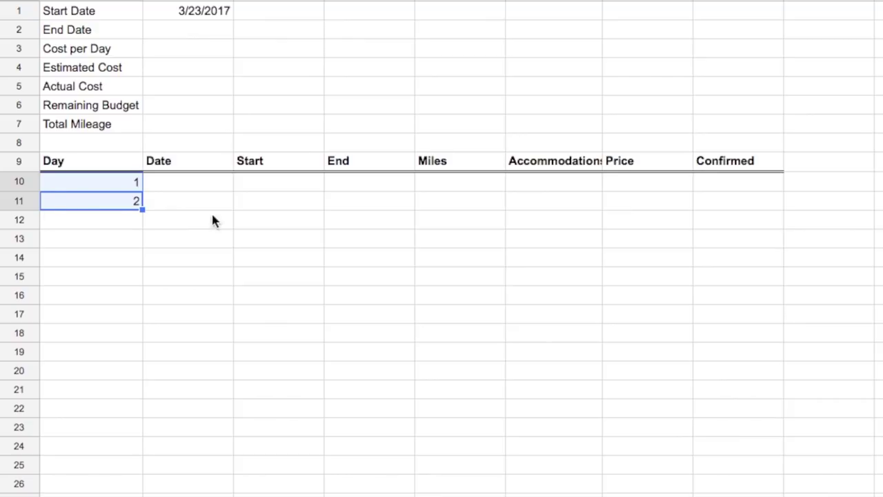
left_click(121, 187)
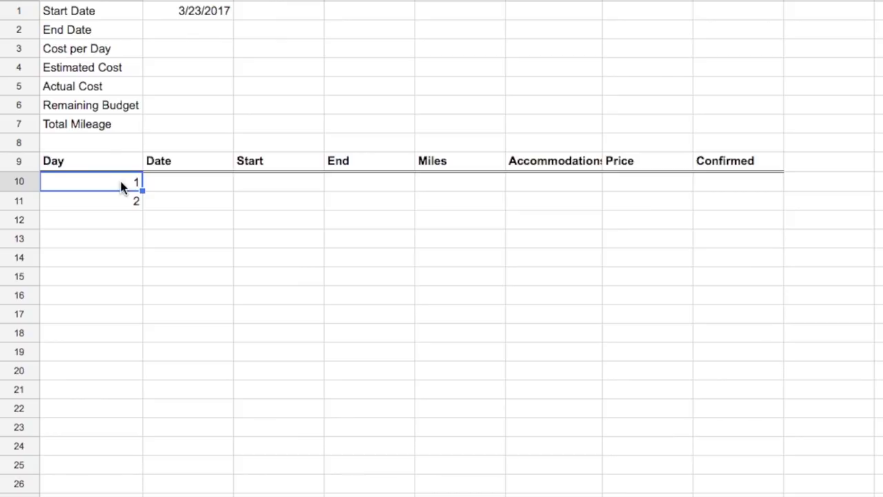
left_click_drag(121, 186, 128, 200)
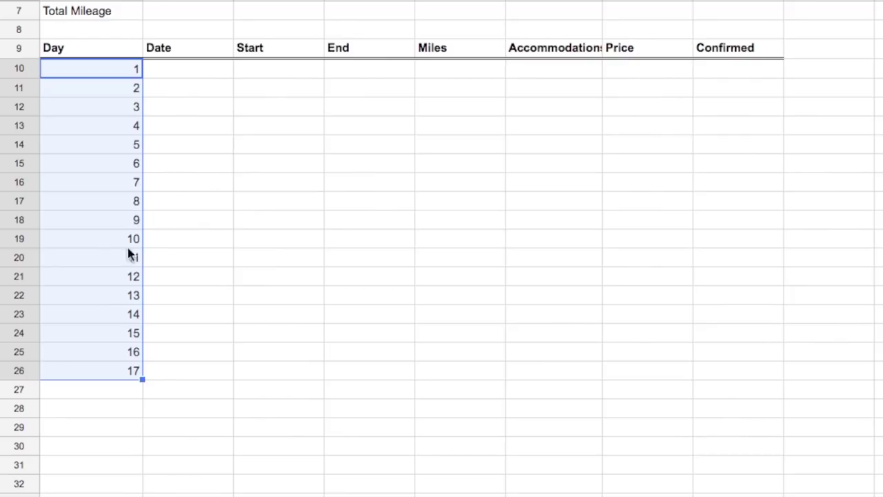
Step: Link the first itinerary date in B10 to the Start Date with the formula =B1
left_click(195, 74)
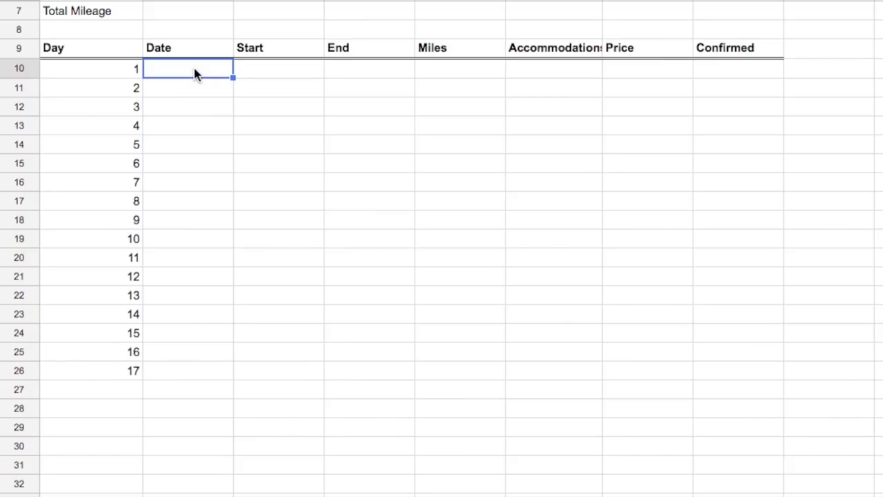
type("=")
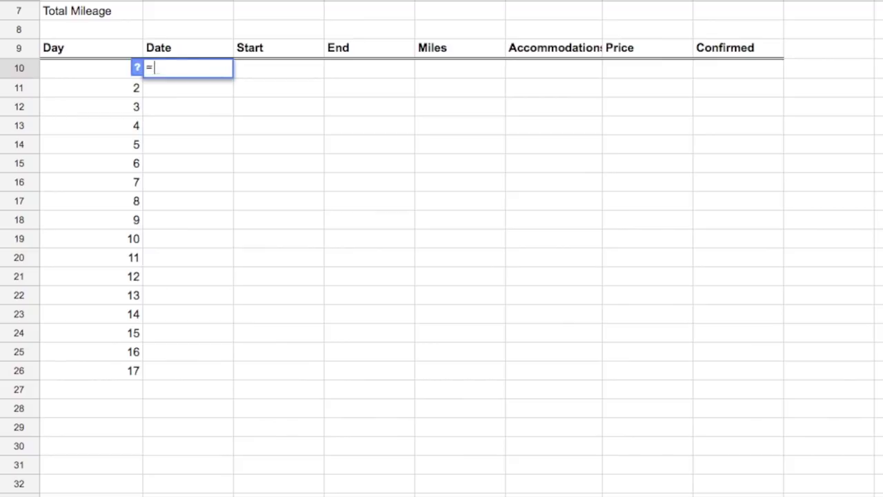
scroll(148, 150, "up", 5)
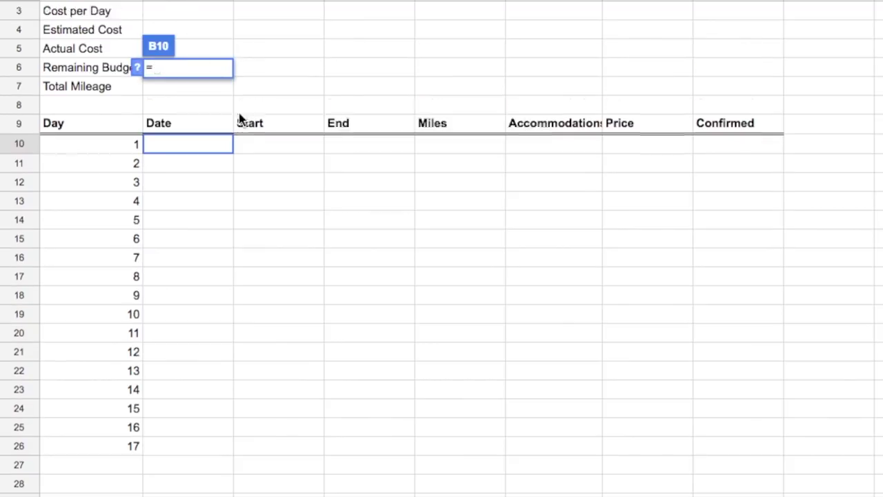
left_click(211, 18)
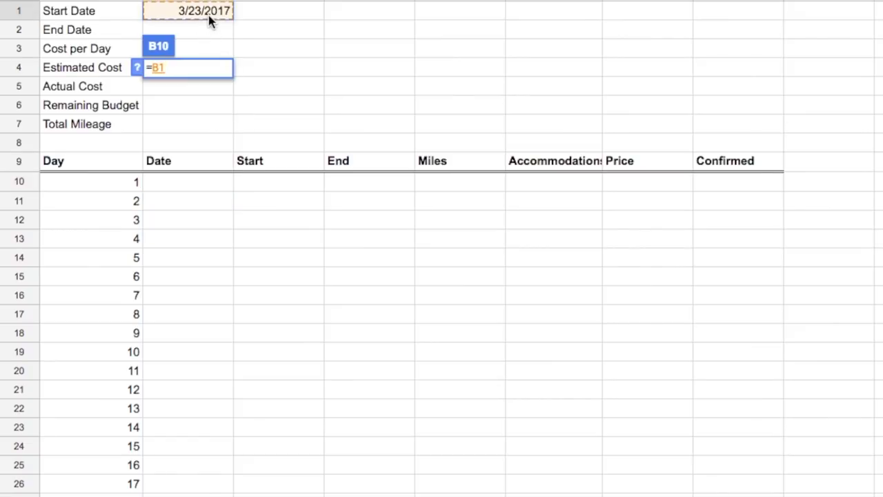
key("Return")
left_click(188, 182)
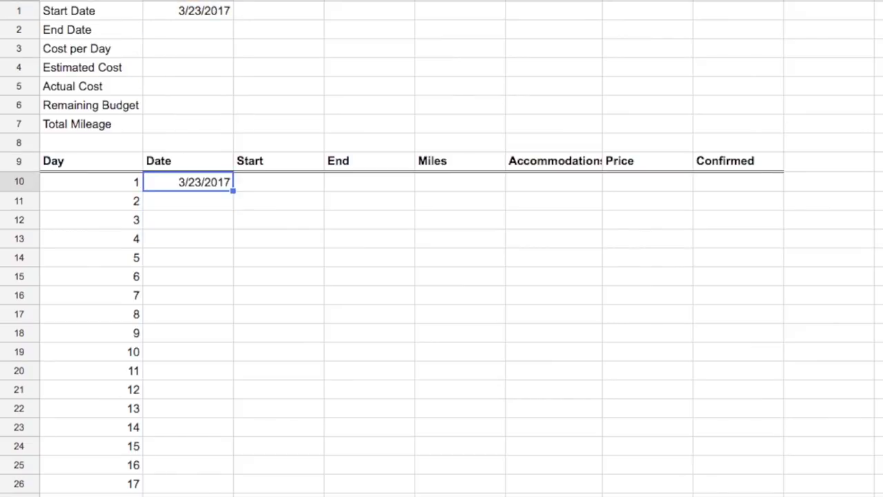
Step: Enter the formula =B10+1 in B11 and fill it down the Date column through B26
left_click(188, 200)
type("=")
left_click(188, 181)
type("+1")
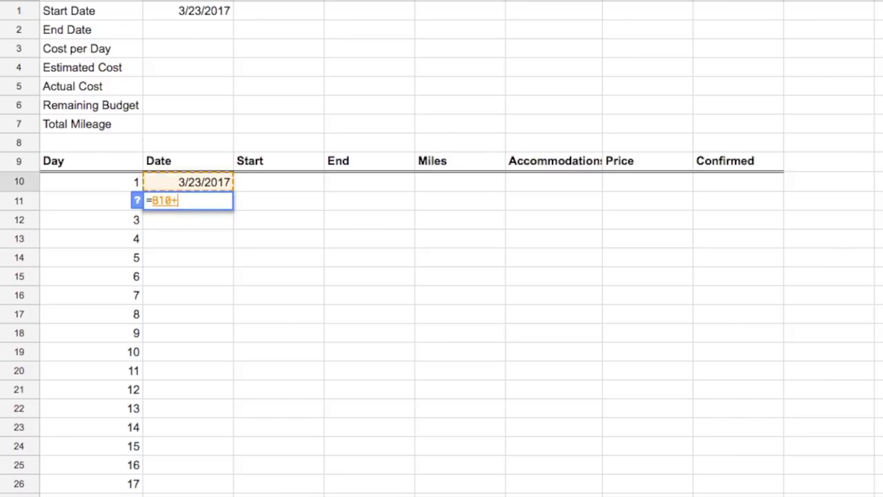
key("Return")
left_click(188, 200)
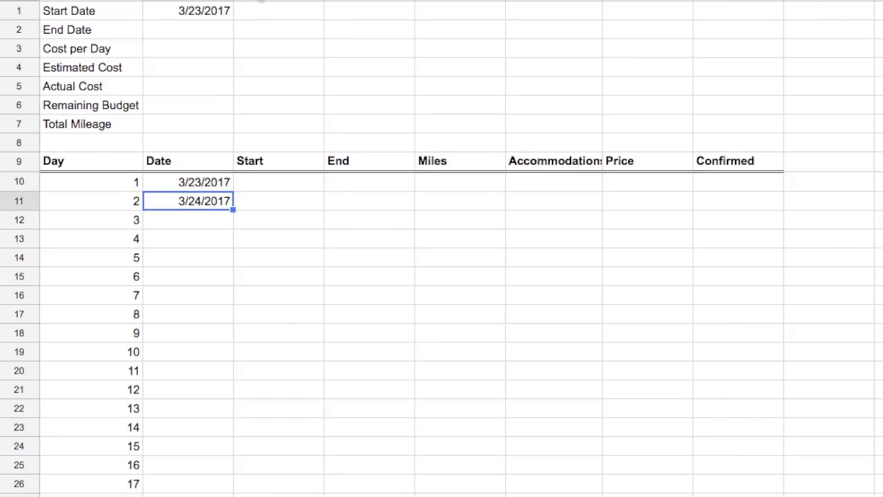
left_click_drag(233, 209, 233, 487)
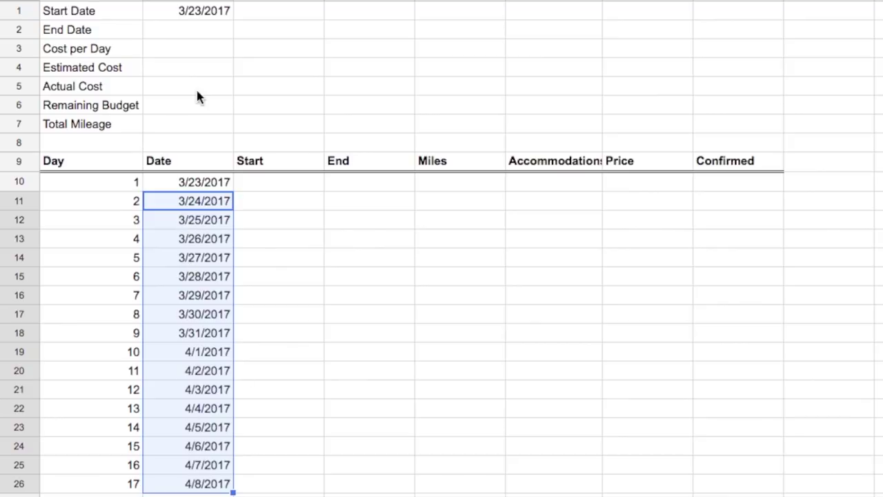
Step: Calculate the End Date in B2 with the formula =B1-1+MAX(A:A) and compare it with the last itinerary date in B26
left_click(182, 33)
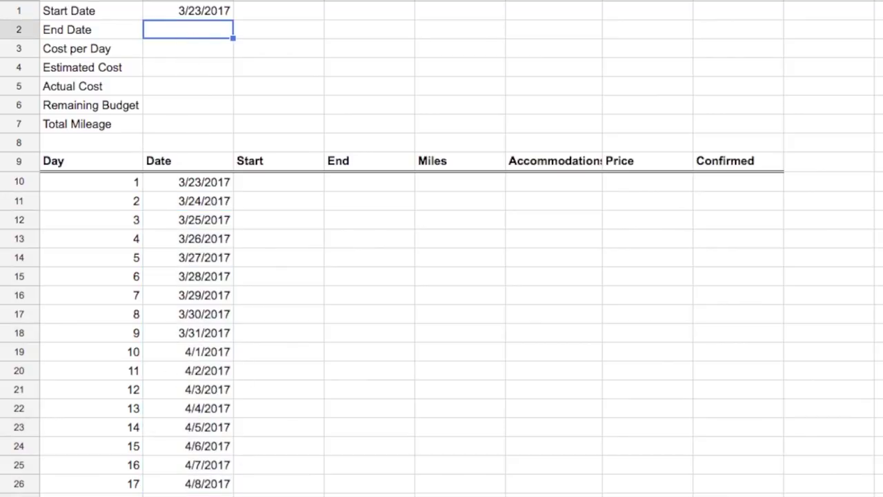
type("=")
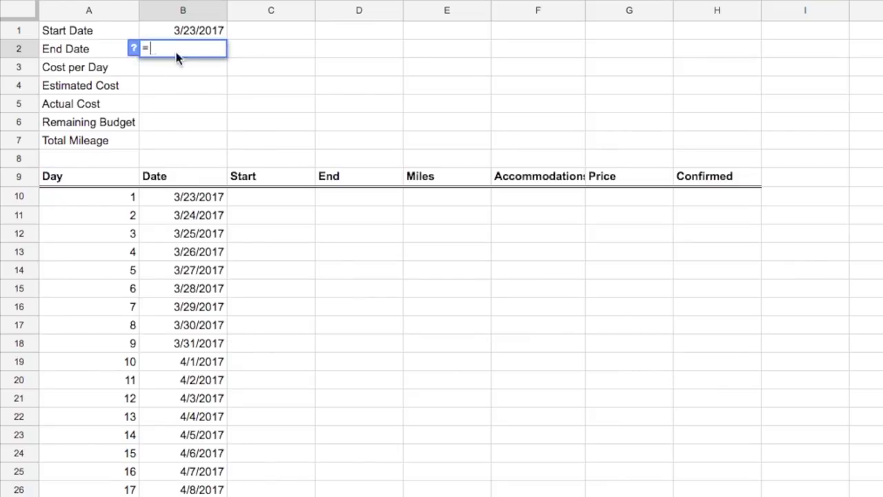
left_click(179, 34)
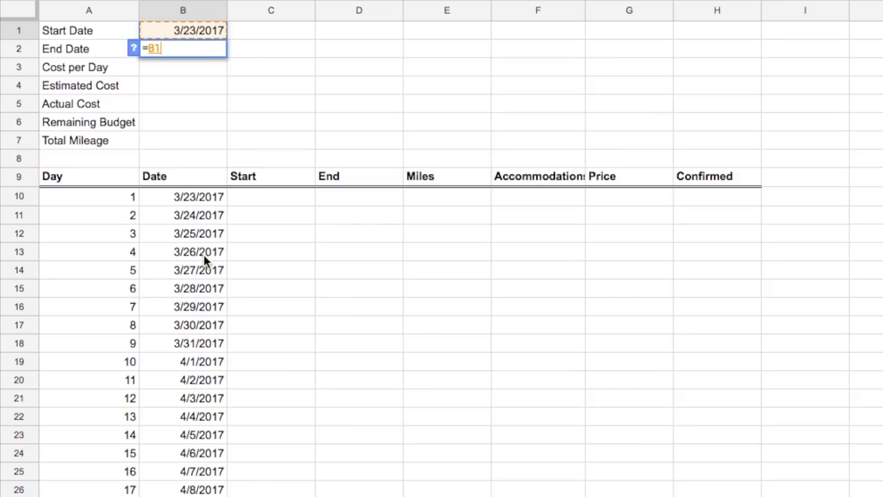
type("-1")
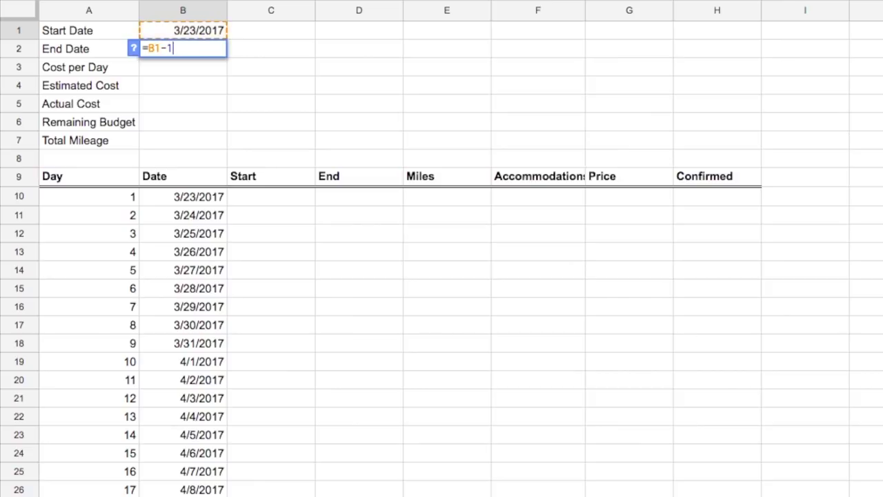
type("+")
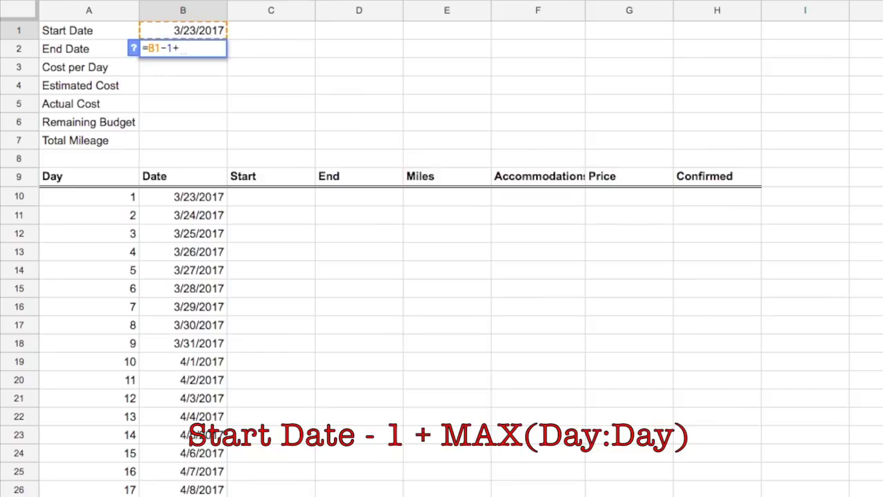
type("MAX(")
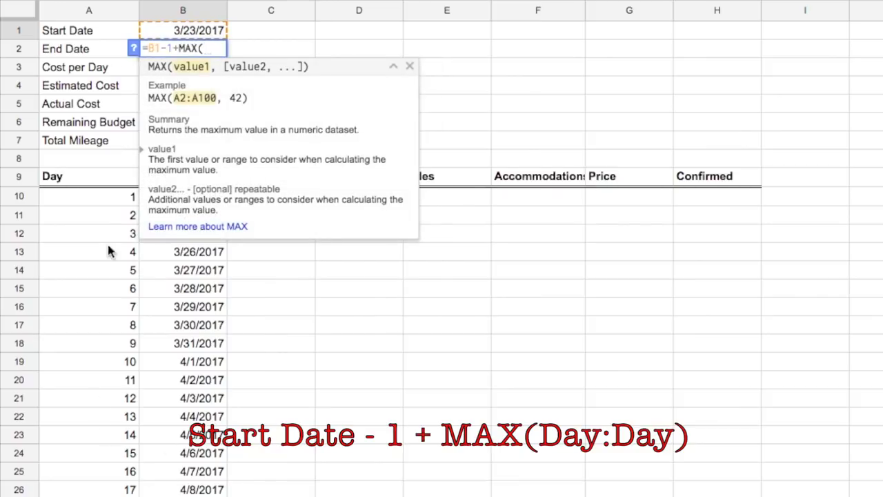
left_click(89, 11)
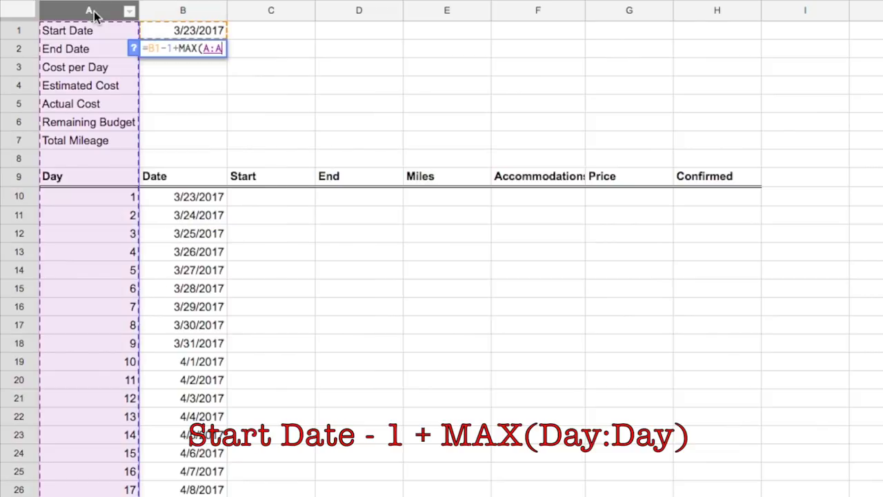
type(")")
key("Return")
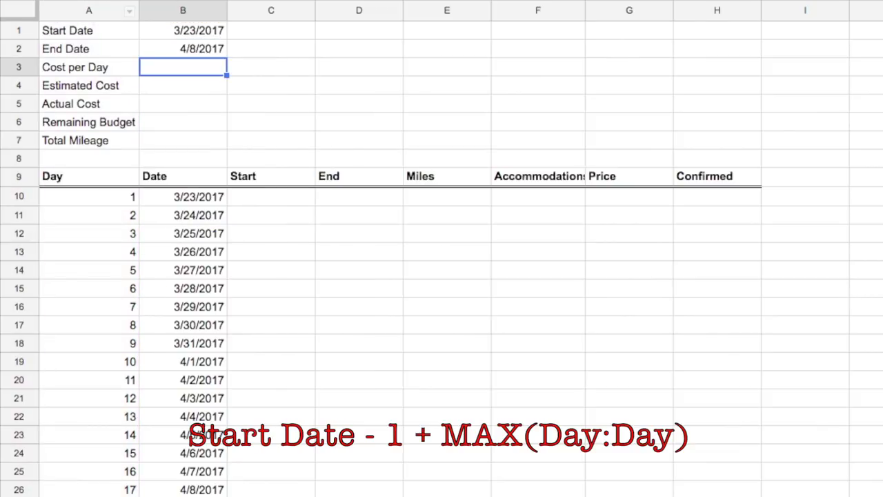
left_click(193, 54)
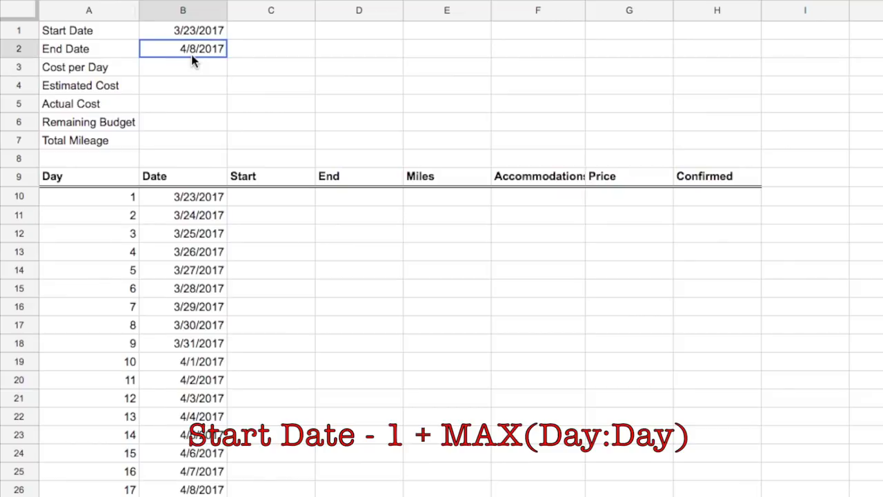
left_click(192, 488)
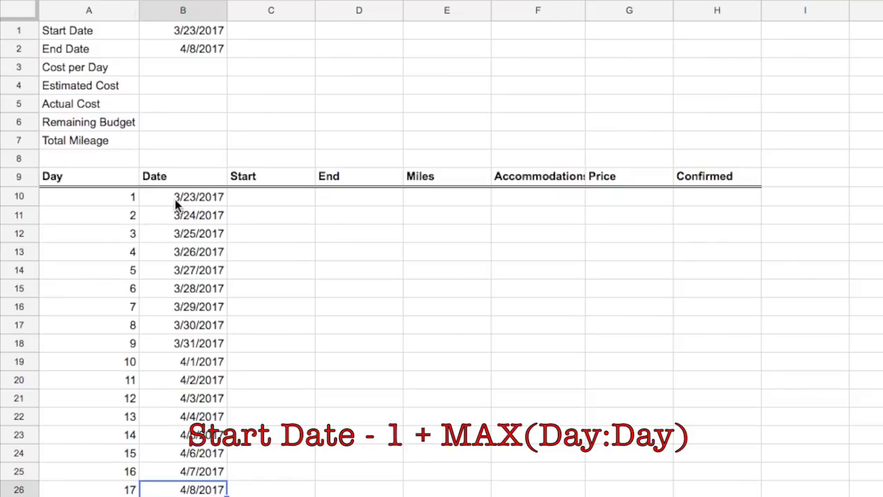
Step: Set the Cost per Day in B3 to 40 and format it as currency
left_click(171, 70)
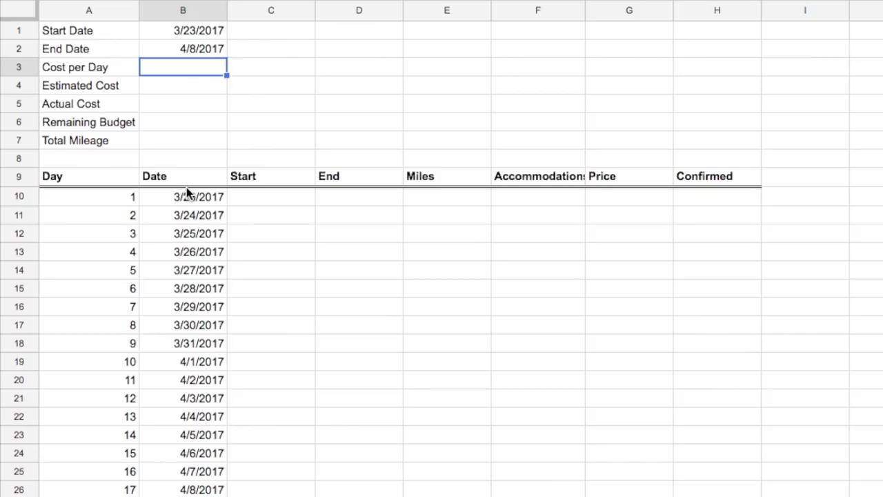
type("40")
key("Return")
left_click(183, 67)
key("ctrl+shift+4")
Step: Calculate the Estimated Cost in B4 with the formula =B3*MAX(A:A)
left_click(199, 90)
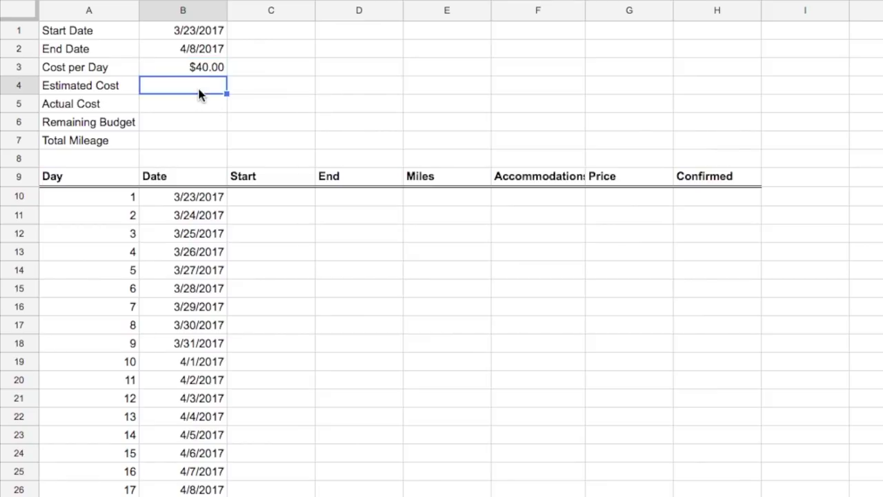
type("=B3*")
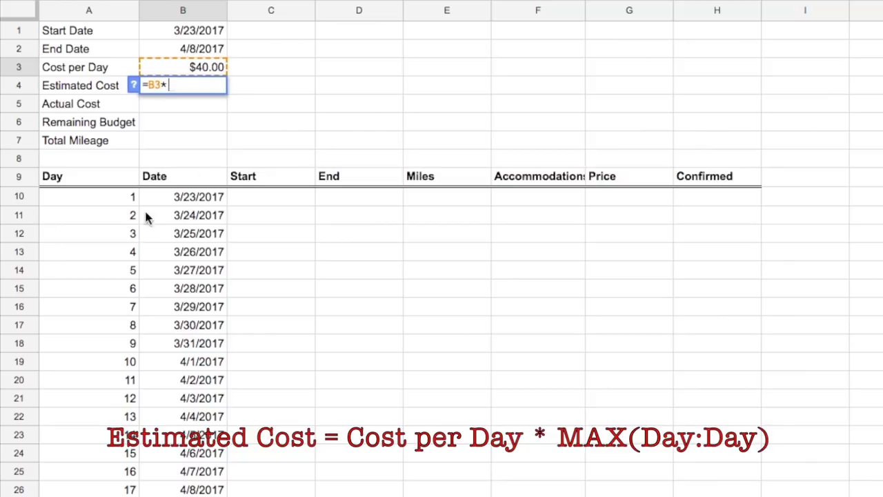
type("MAX(")
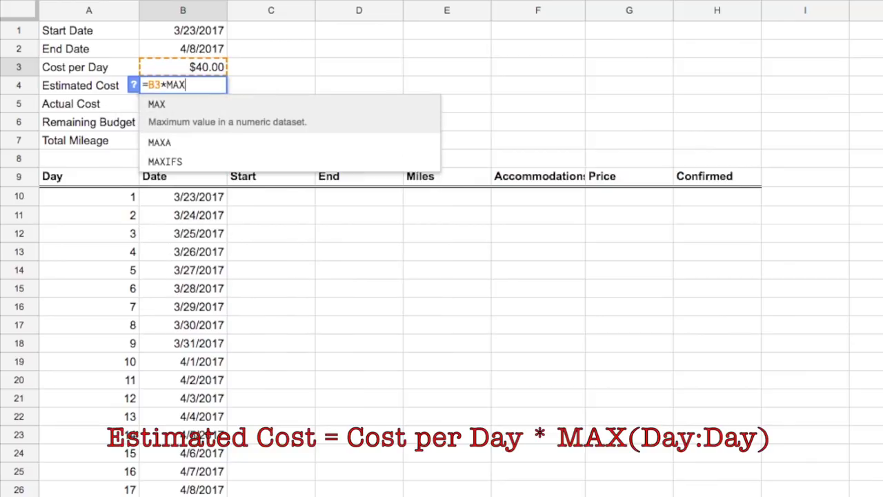
left_click(90, 11)
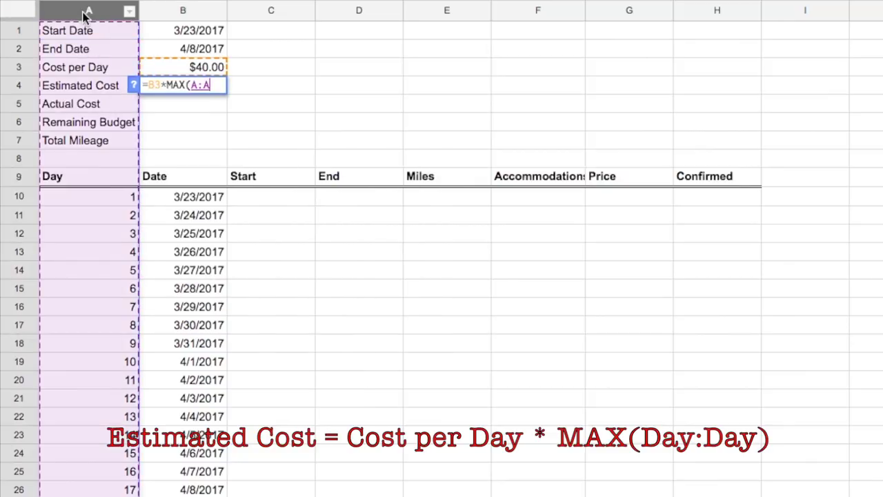
type(")")
key("Return")
key("Up")
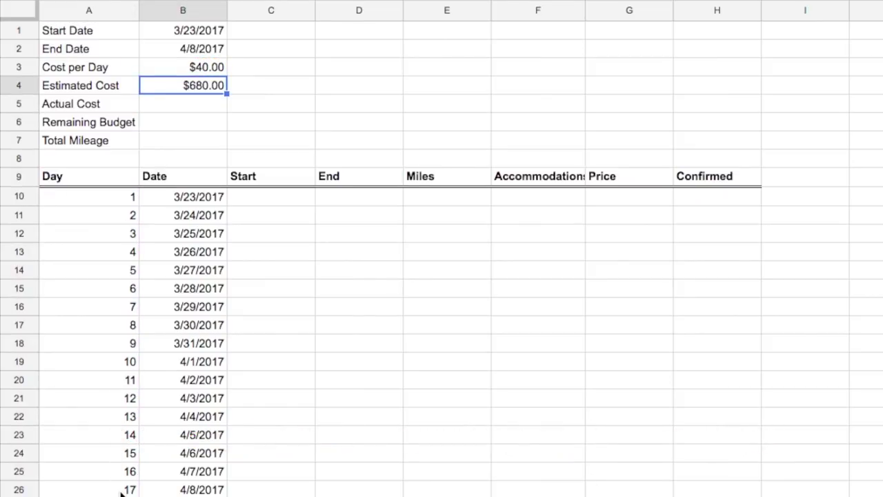
Step: Calculate the Remaining Budget in B6 by subtracting Actual Cost from Estimated Cost with the formula =B4-B5
left_click(191, 120)
type("=")
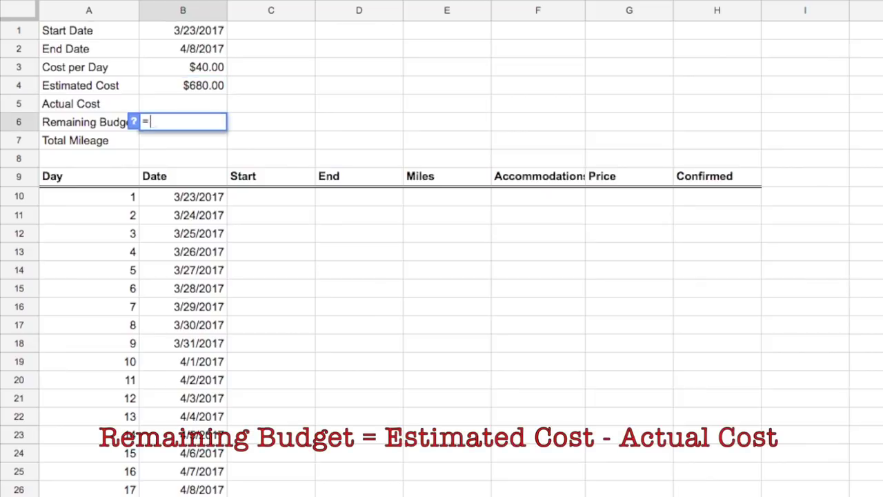
key("Up")
key("Up")
type("-")
key("Up")
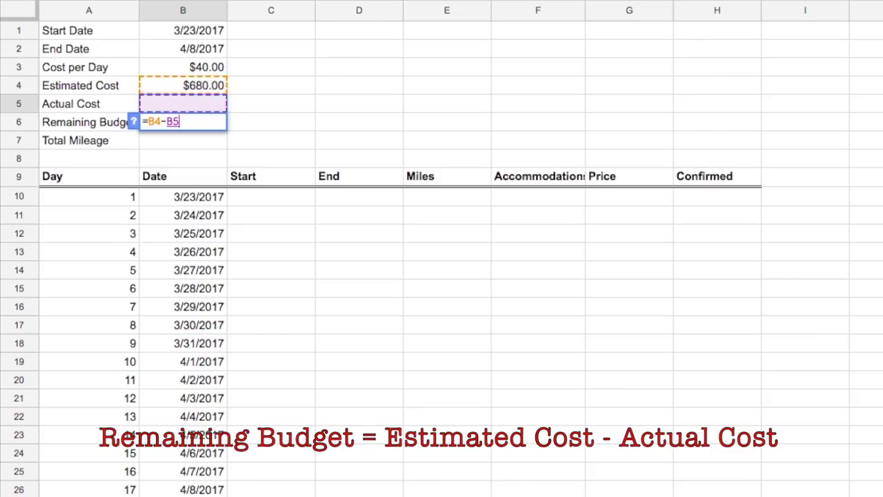
key("Return")
Step: Calculate the Actual Cost in B5 by totalling the Price column with the formula =SUM(G:G)
left_click(189, 103)
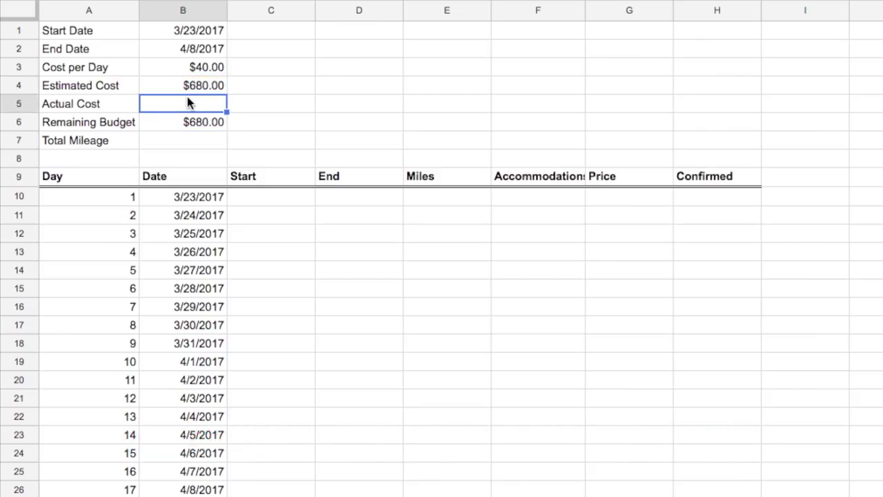
type("=SUM")
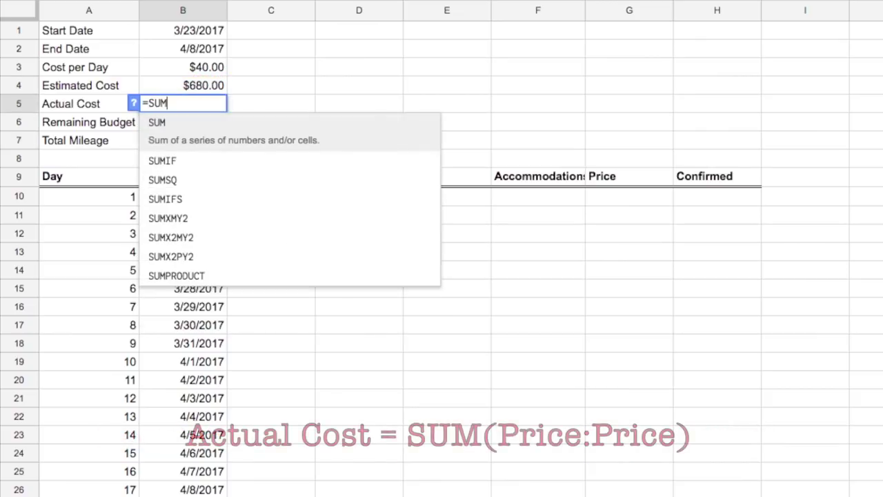
type("(")
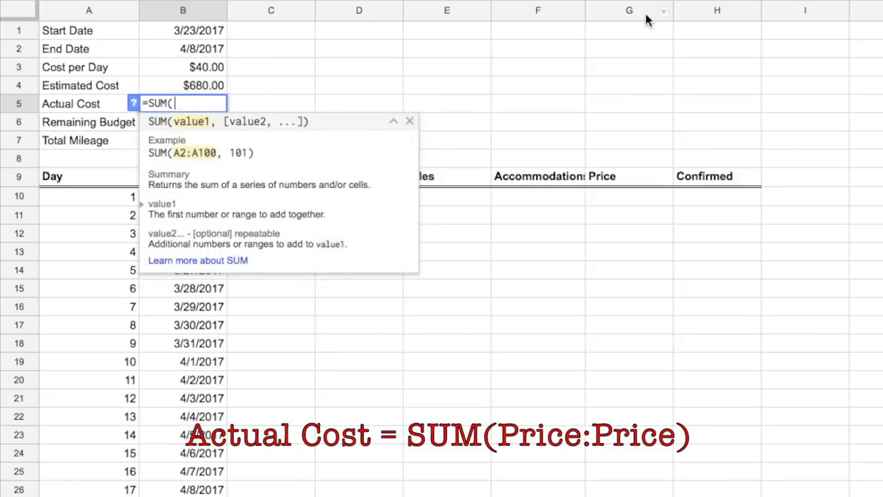
left_click(642, 12)
type(")")
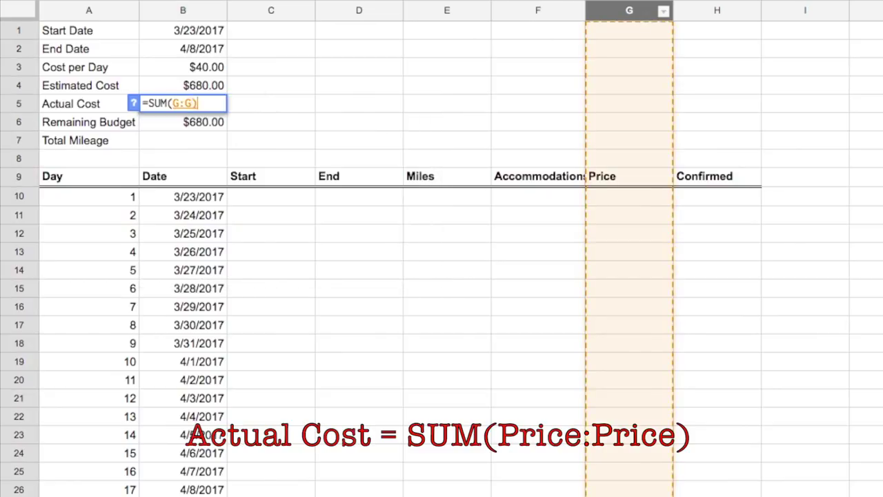
key("Return")
Step: Calculate the Total Mileage in B7 by summing the whole Miles column E
left_click(189, 143)
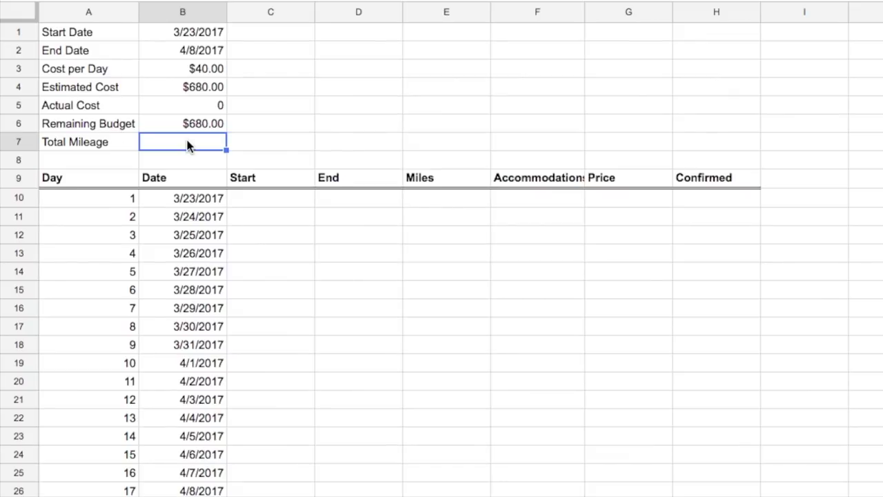
type("=SUM(")
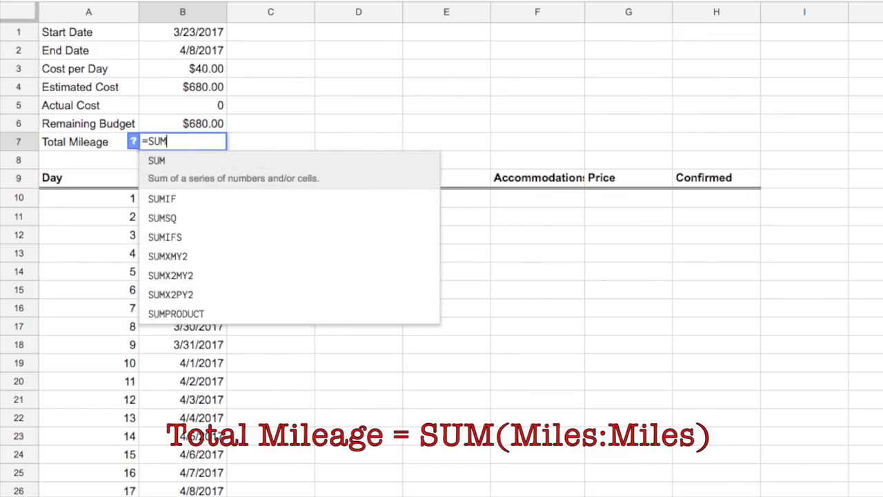
left_click(431, 14)
key("Return")
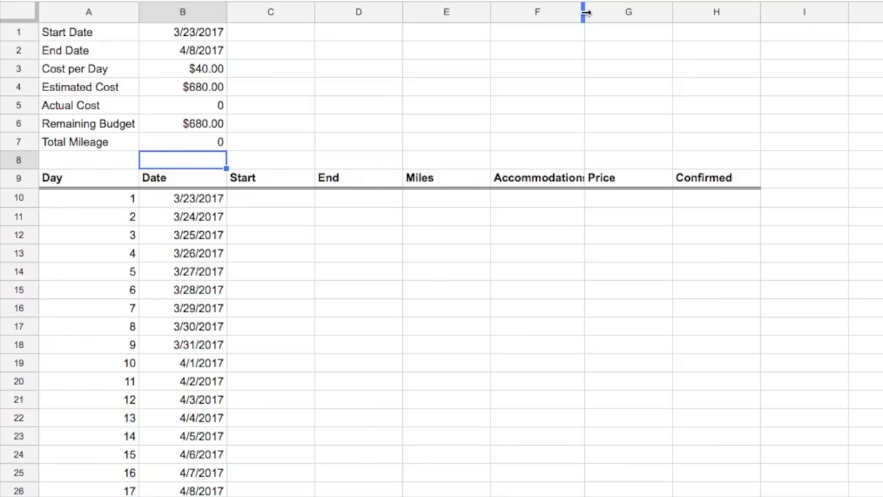
Step: Widen the Accommodations column F to roughly two and a half times its width and select the first Start cell, C10
left_click_drag(585, 9, 724, 8)
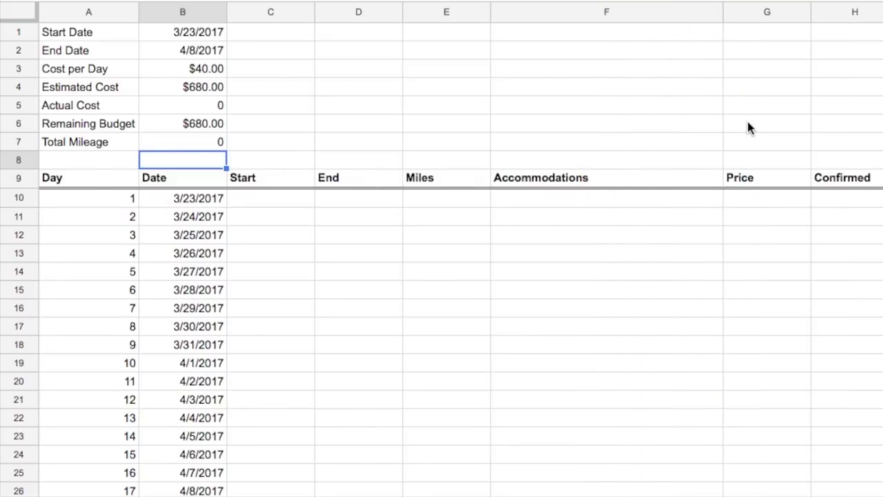
left_click(283, 201)
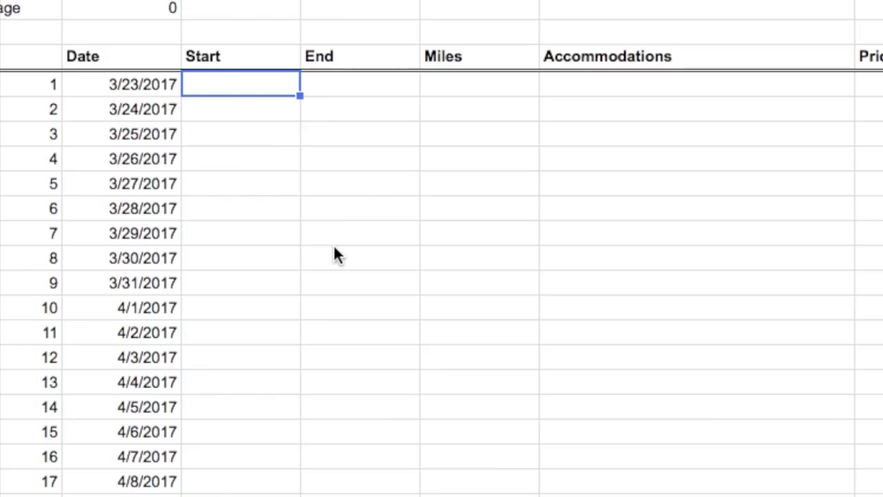
Step: Enter San Diego, CA as the day 1 Start and Alpine, CA as the day 1 End
type("San Diego")
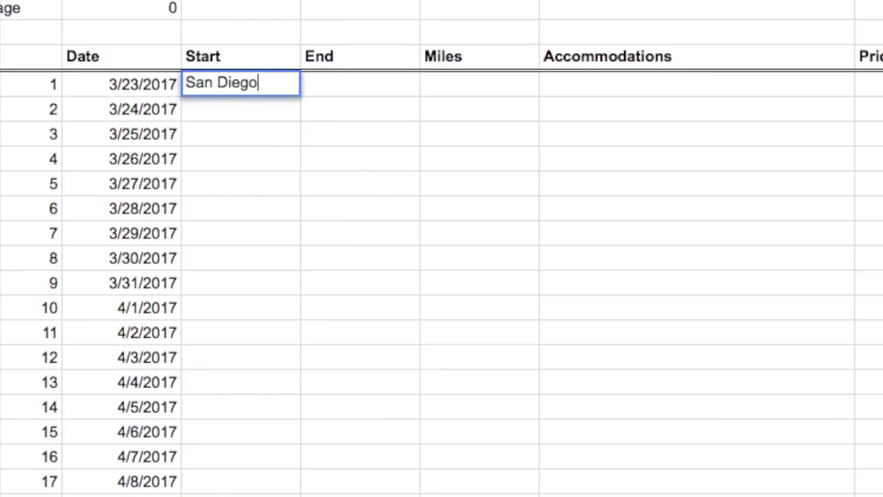
type(", CA")
key("Tab")
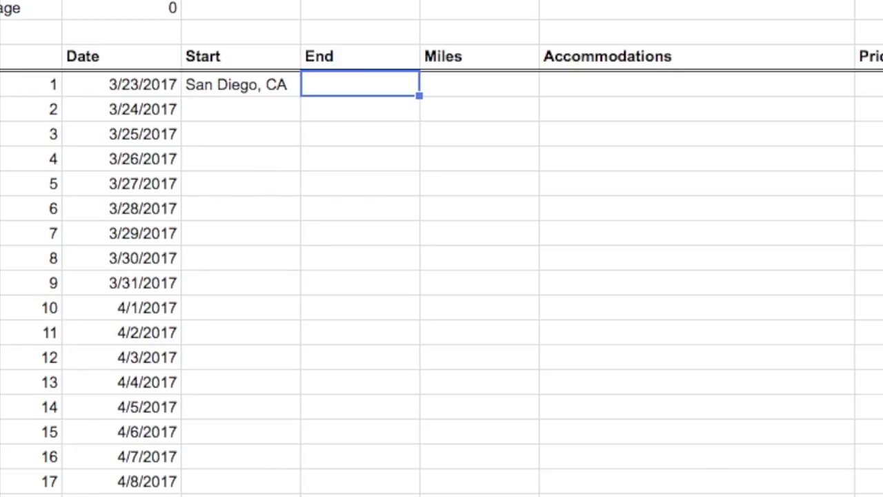
type("Alpine ")
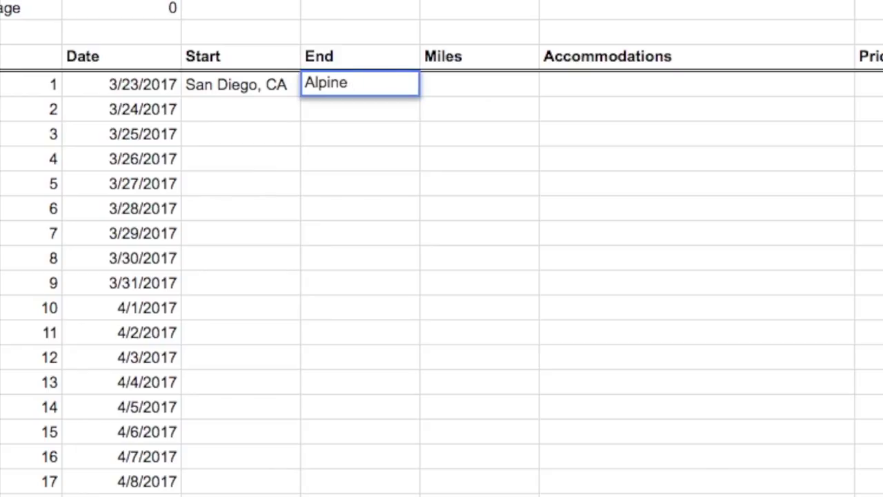
type(", CA")
key("Return")
key("Up")
key("Right")
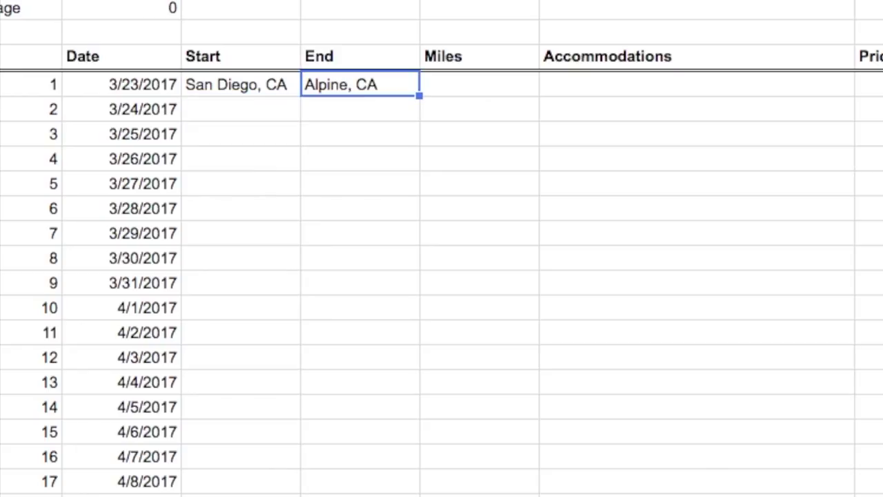
Step: Make the day 2 Start in C11 pull the previous day's End with the formula =D10
key("Down")
key("Left")
type("=")
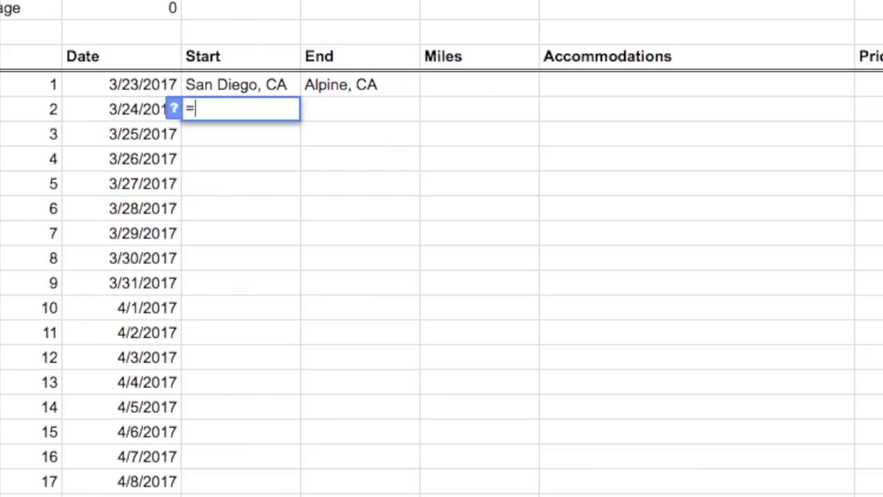
key("Up")
key("Right")
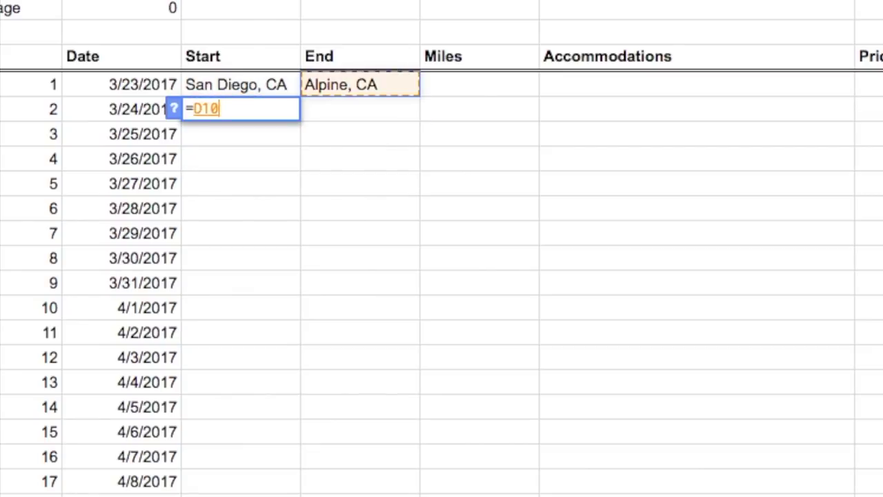
key("Return")
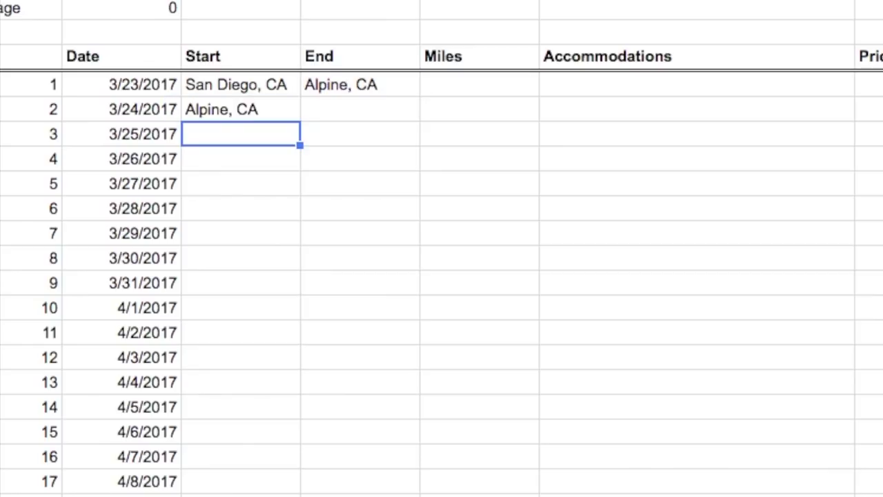
Step: Copy the day 2 Start formula down the Start column for days 3 through 17
key("Up")
key("ctrl+c")
key("Down")
left_click(251, 468, "shift")
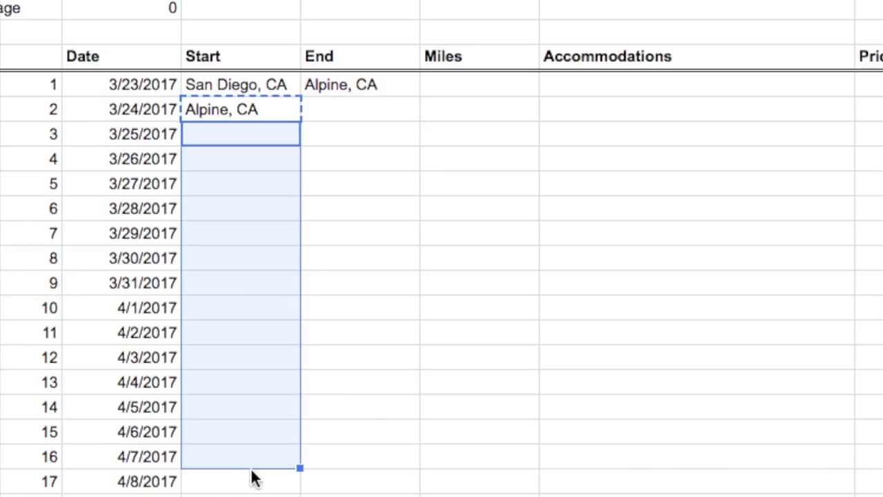
left_click(239, 491, "shift")
key("Escape")
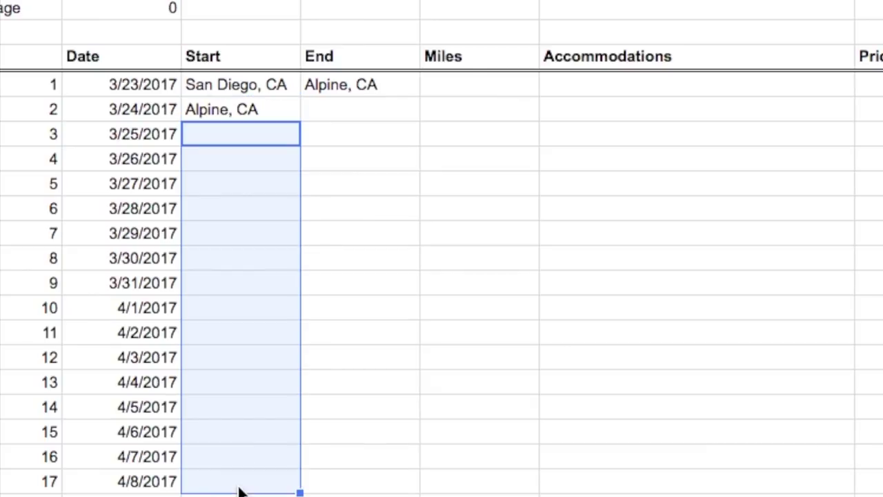
Step: Enter Boundary, CA as the End for both day 2 and day 3
left_click(359, 112)
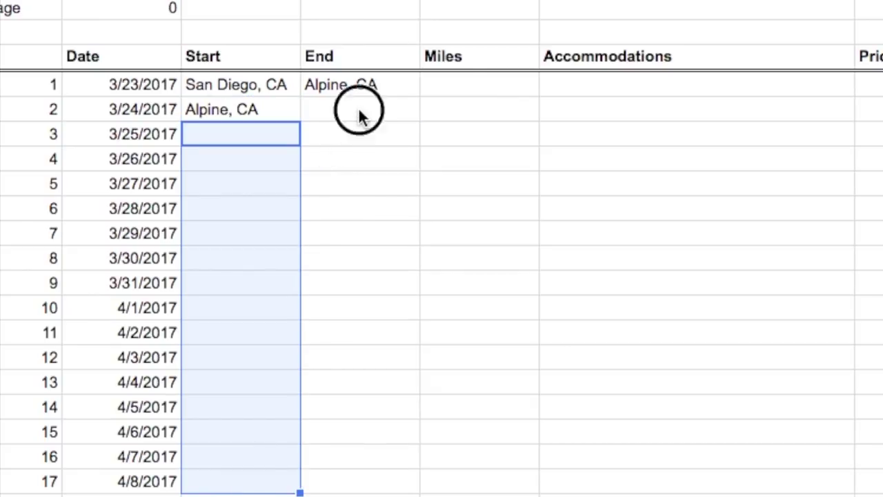
type("Bound")
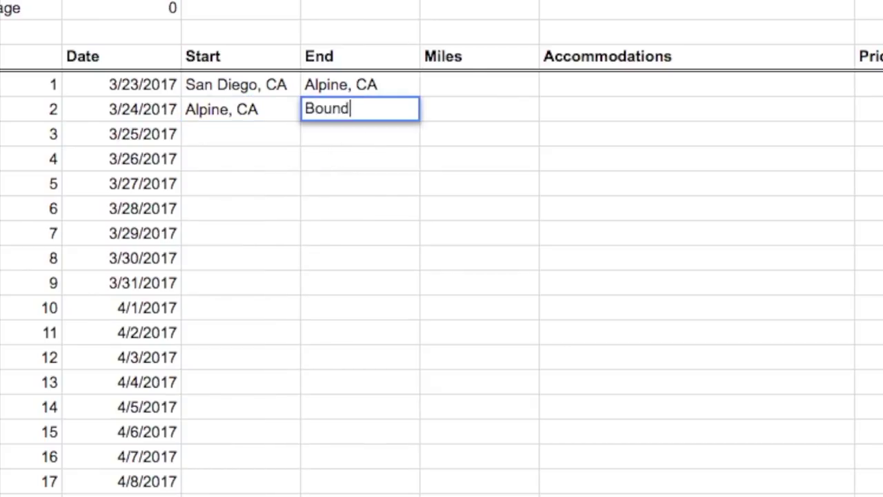
type("ary, CA")
key("Return")
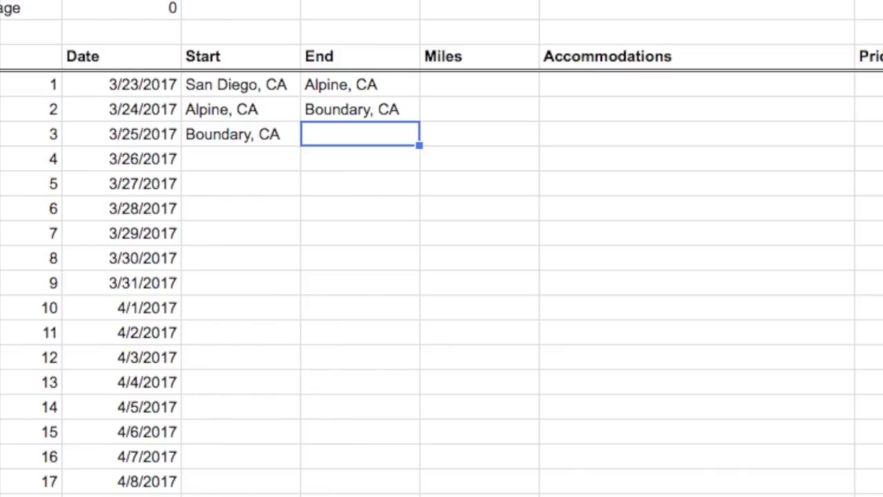
type("Boundary, CA")
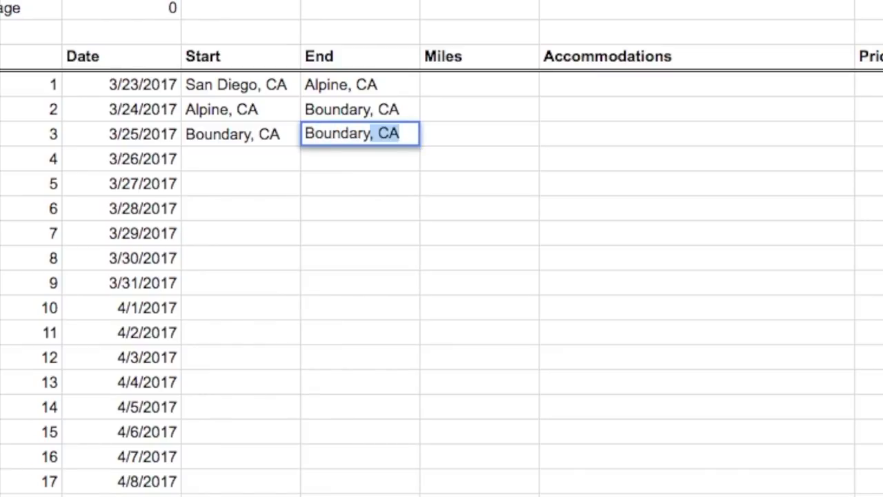
key("Return")
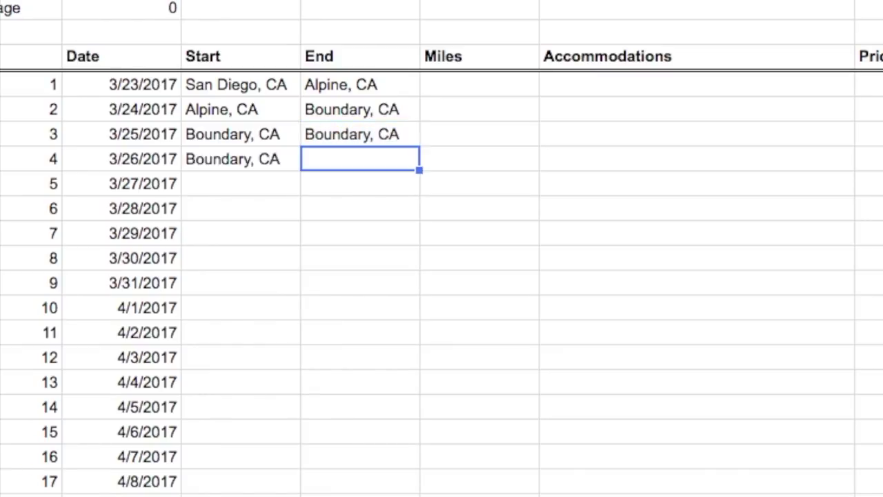
Step: Set the Miles for day 3, the rest day in Boundary, to 0
left_click(480, 134)
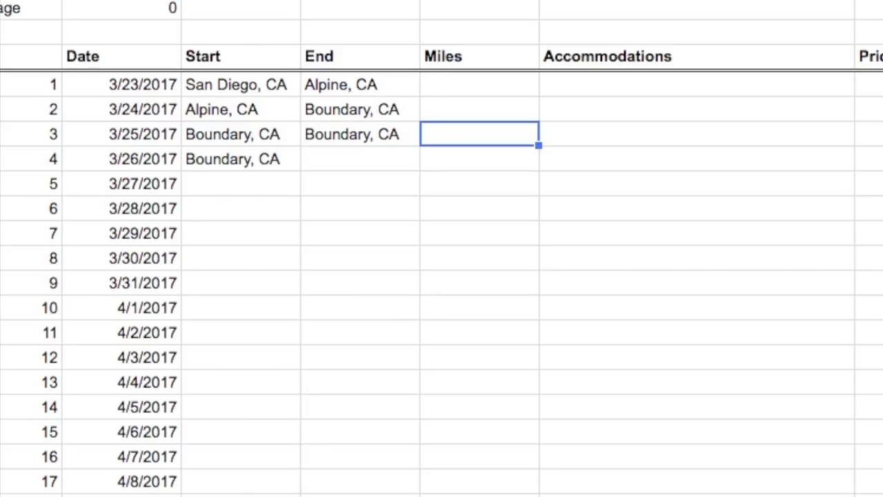
type("0")
key("Return")
left_click(479, 84)
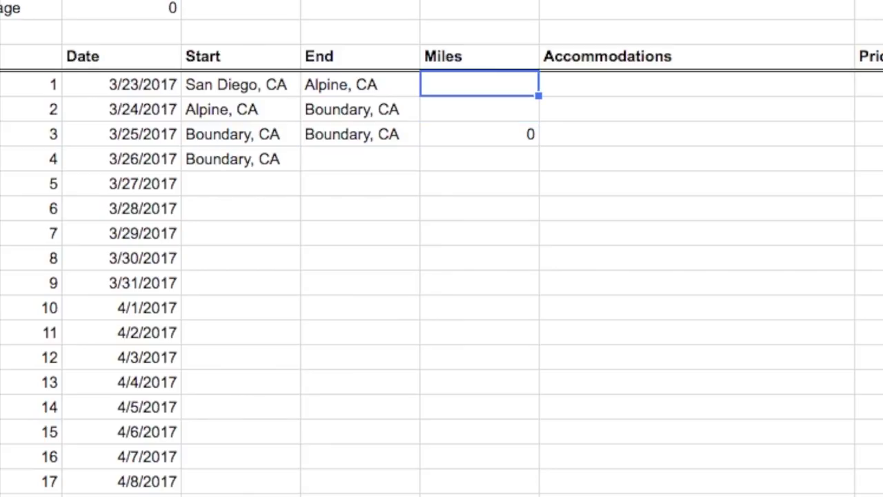
left_click(479, 109)
left_click(360, 133)
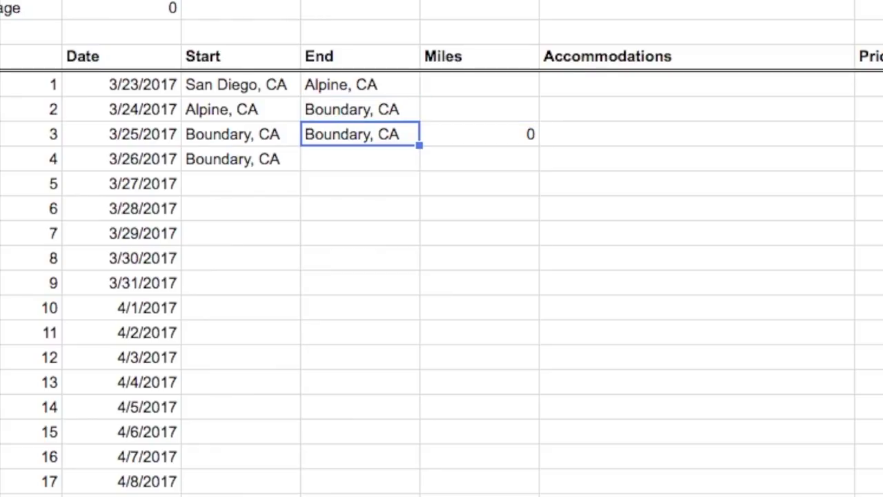
left_click(241, 134)
left_click(360, 133)
left_click(479, 134)
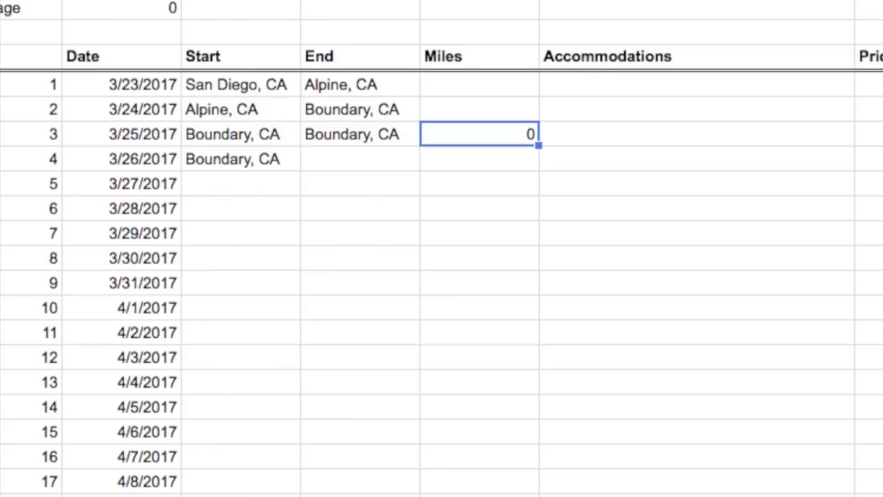
Step: Set the Miles to 45 for day 1 and 56 for day 2
left_click(479, 109)
left_click(479, 84)
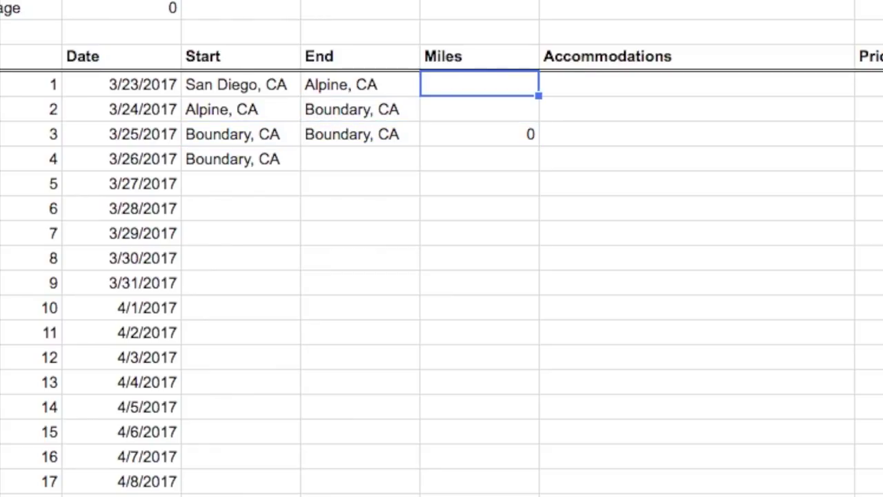
type("45")
key("Return")
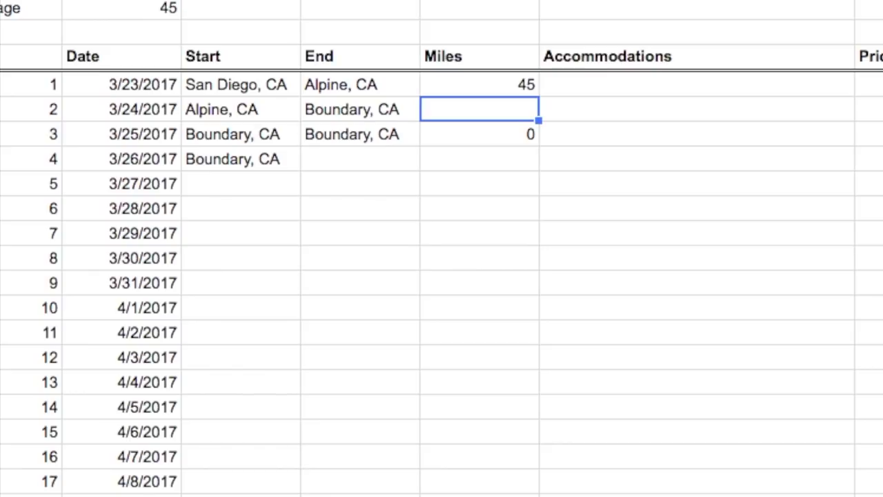
type("56")
key("Return")
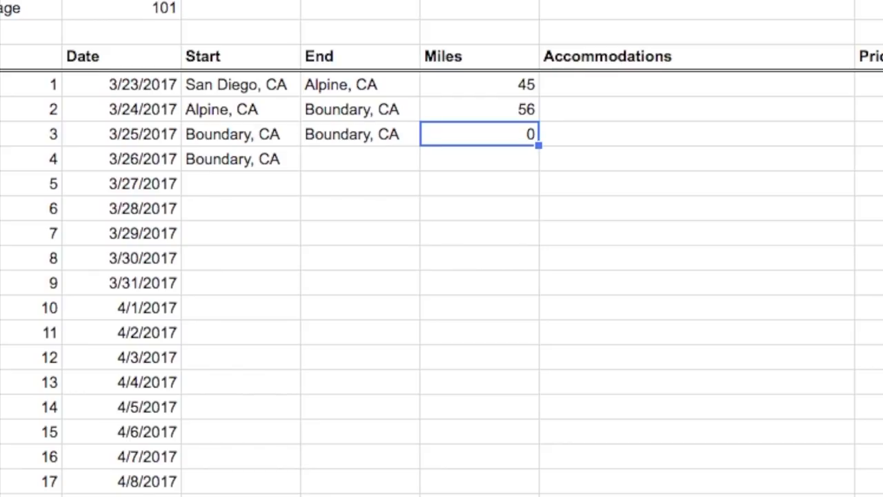
Step: Enter El Centro, CA as the day 4 End and Glamis, CA as the day 5 End
left_click(479, 109)
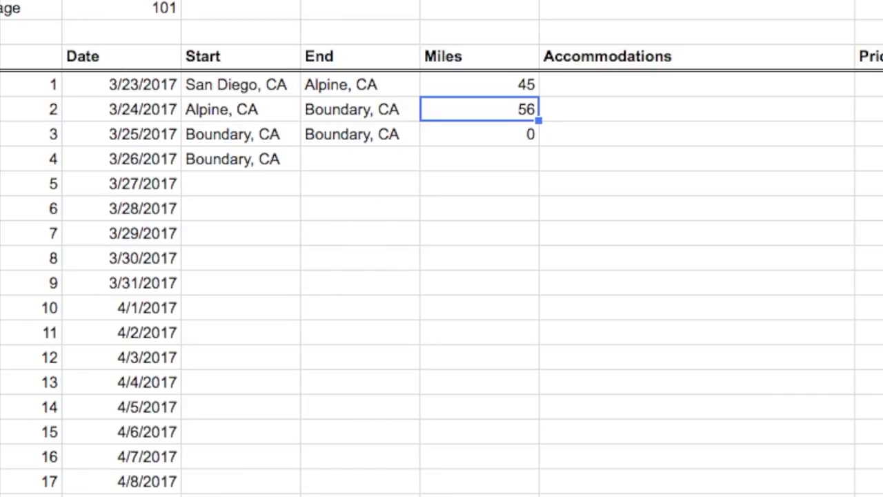
left_click(479, 159)
left_click(360, 158)
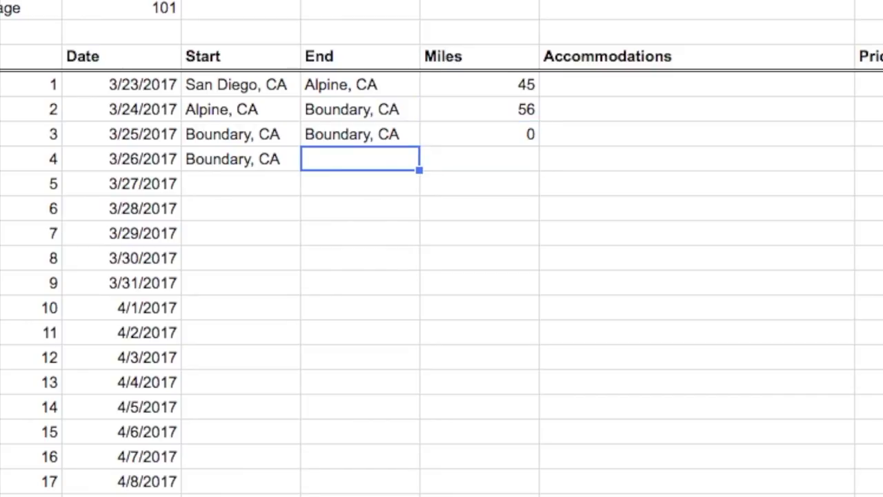
type("El Centro")
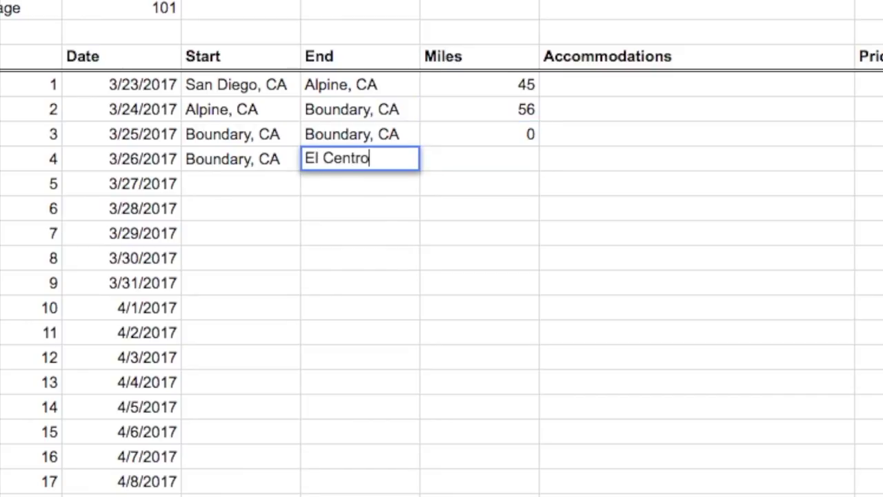
type(", CA")
key("Return")
type("Glam")
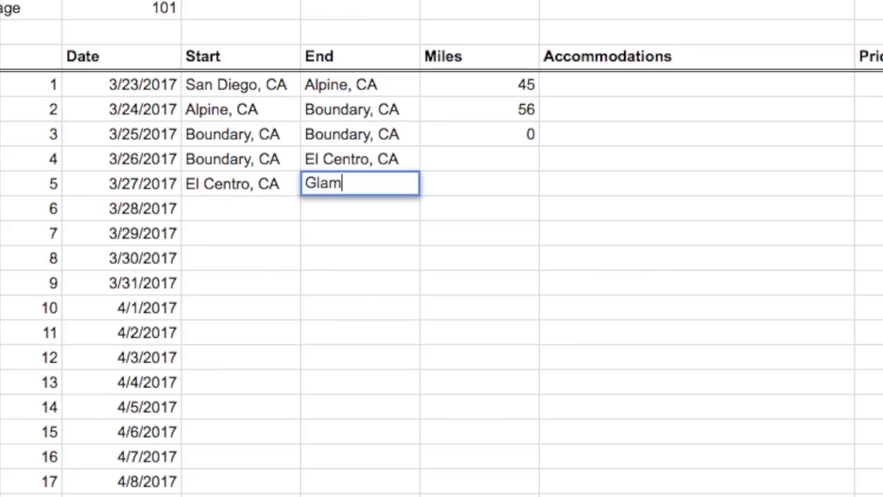
type("is, CA")
key("Return")
Step: Set the Miles to 25 for day 4 and 68 for day 5
left_click(360, 159)
left_click(480, 159)
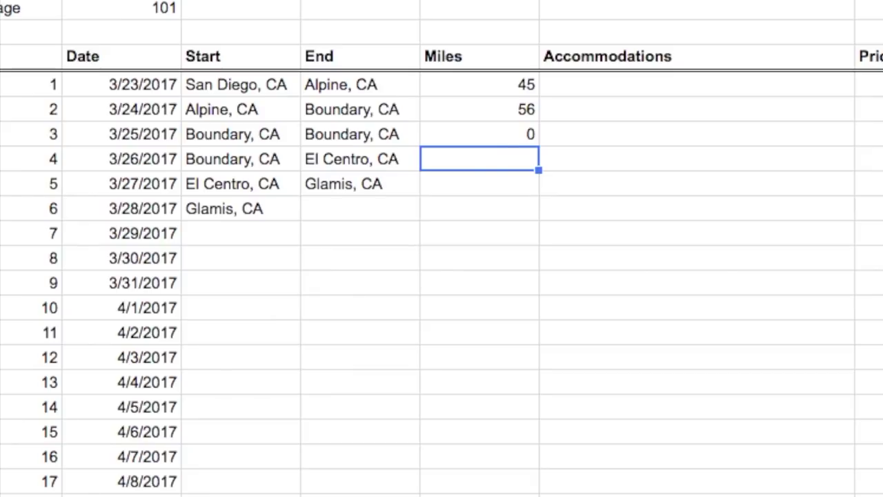
type("25")
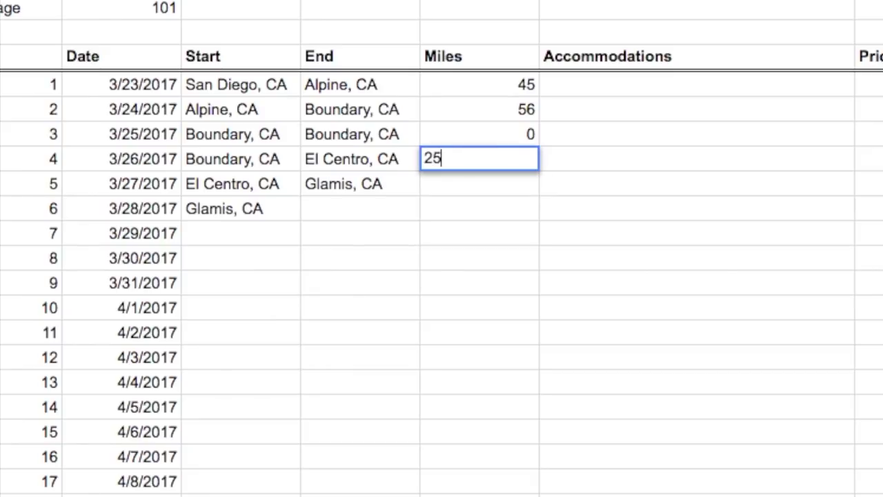
key("Return")
type("68")
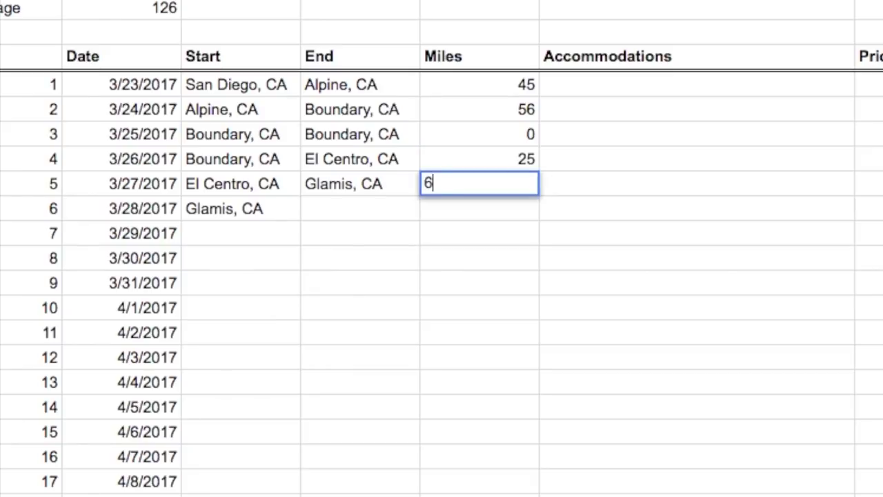
key("Return")
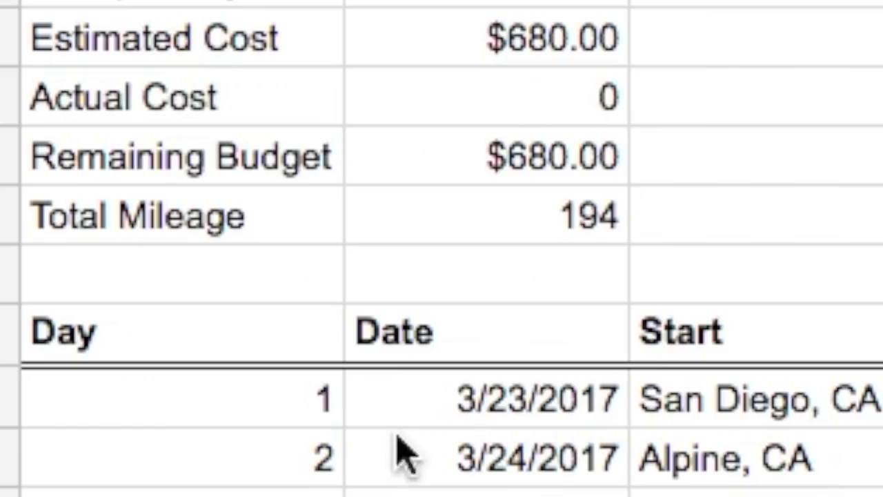
Step: Check the Total Mileage in B7 against the sum of the Miles entries for days 1 to 5
left_click(114, 16)
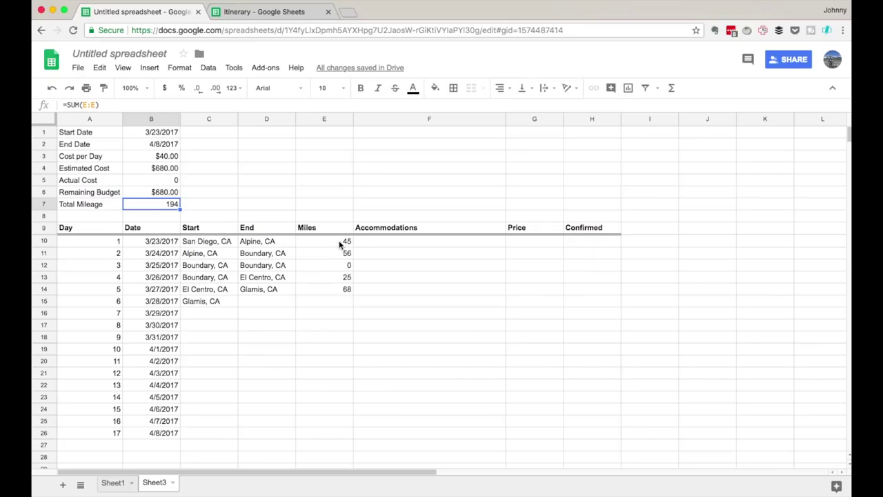
left_click_drag(336, 243, 329, 290)
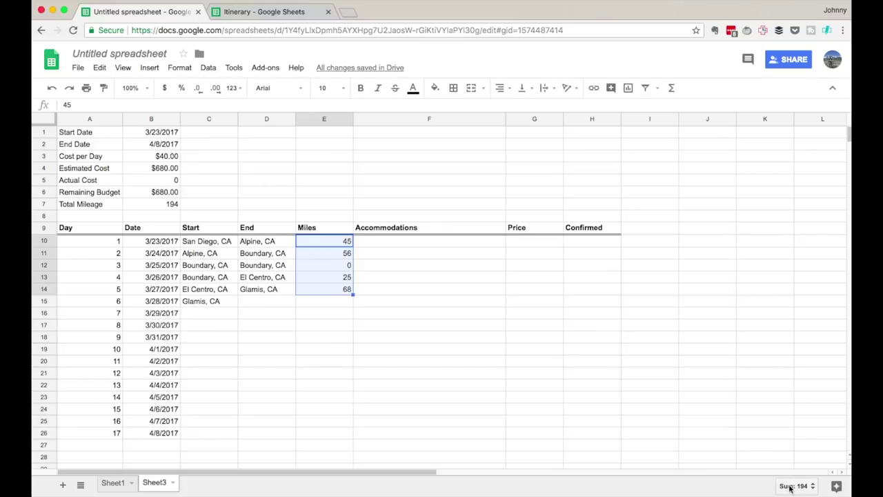
left_click(358, 335)
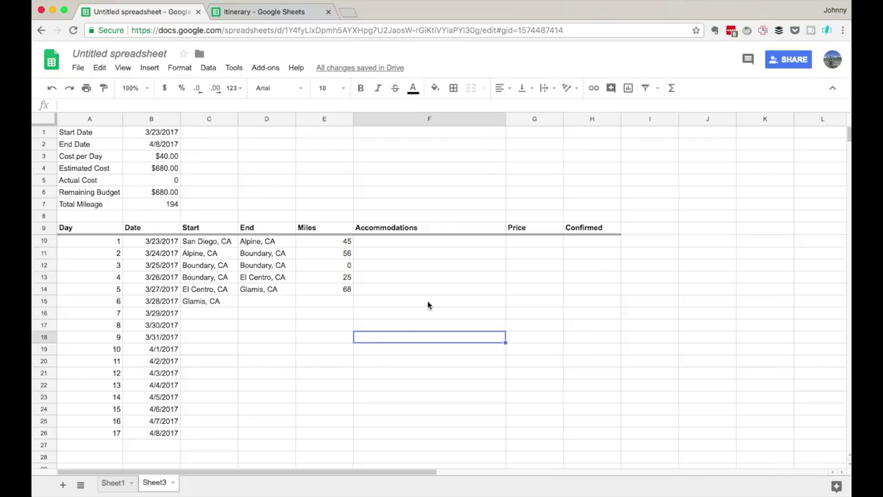
Step: Enter a Price of 30 for day 1 in G10 and keep that cell selected
left_click(528, 245)
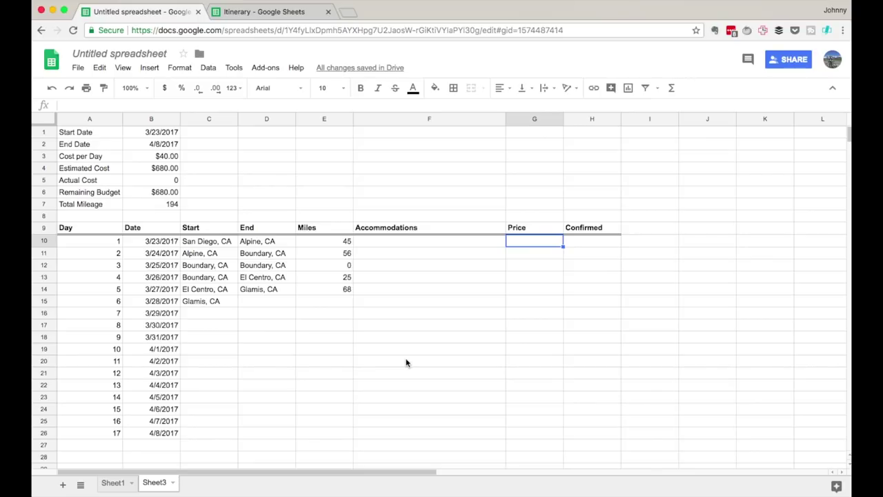
type("30")
key("Return")
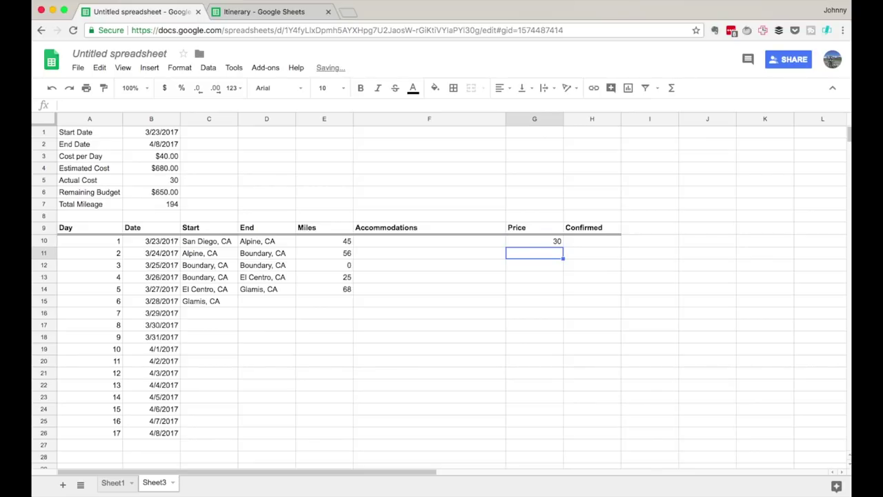
key("Up")
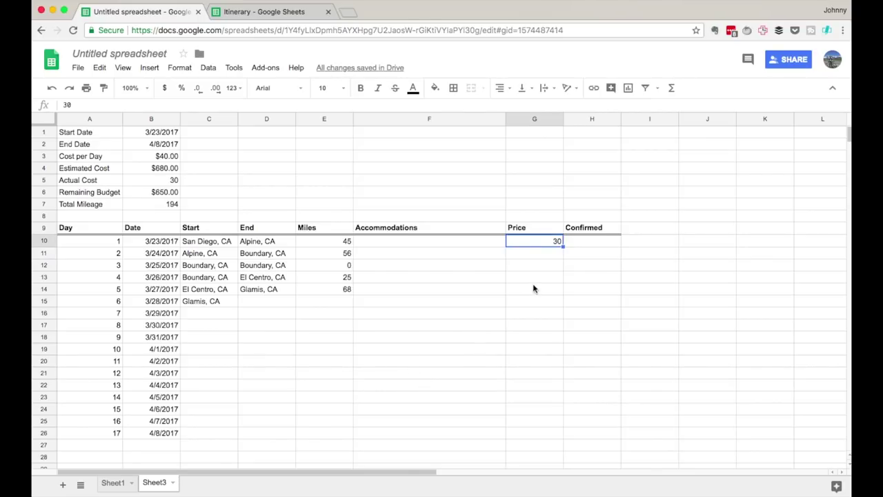
Step: Format the whole Price column G as currency
left_click(543, 291, "shift")
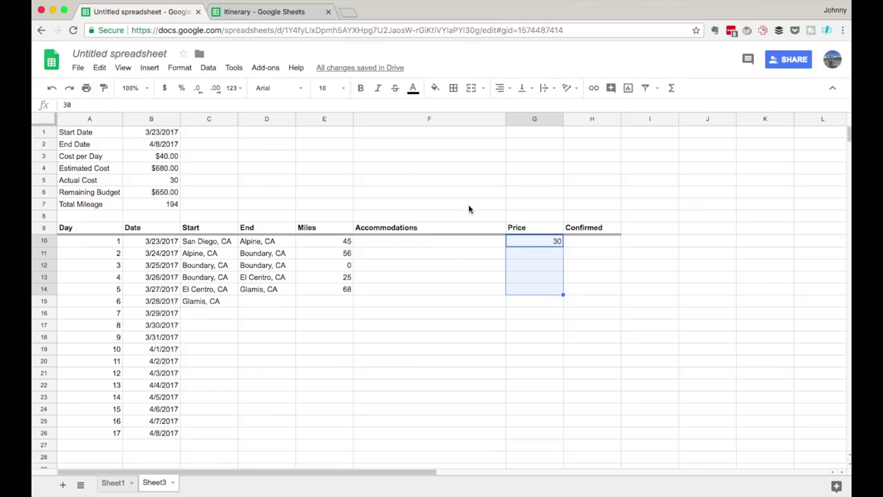
left_click(532, 120)
left_click(165, 88)
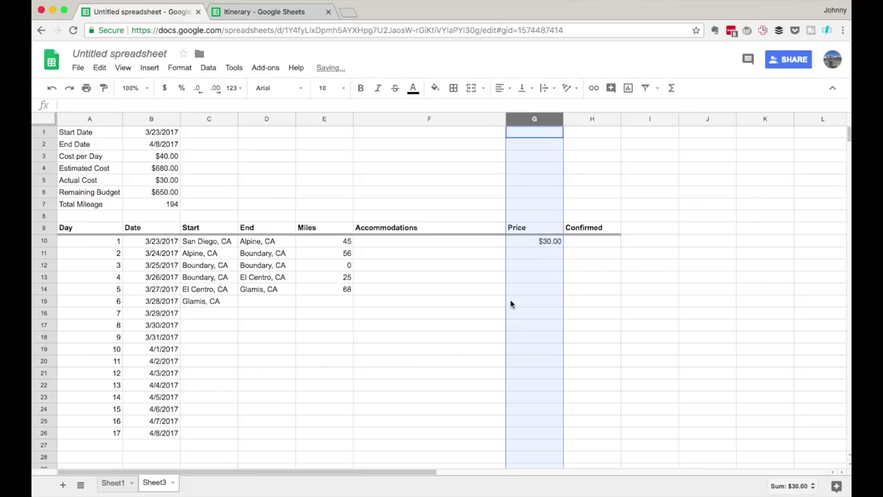
Step: Enter a Price of 24 for day 2 in G11
left_click(527, 267)
left_click(537, 253)
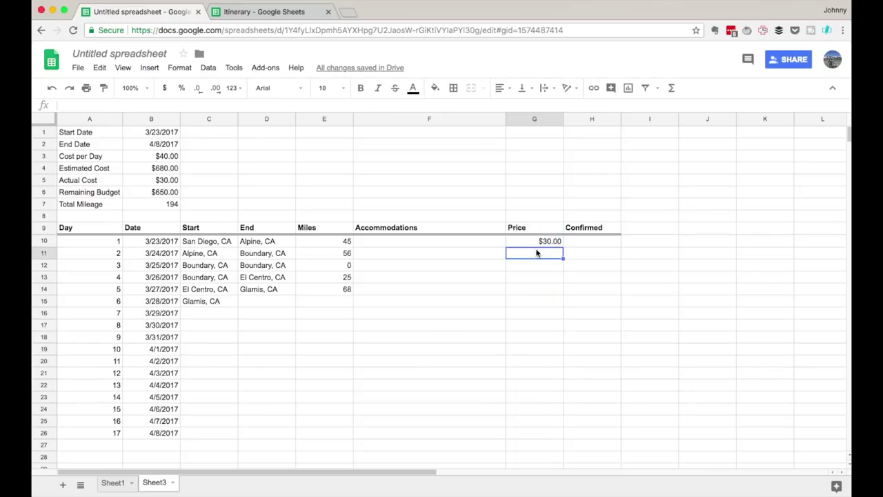
type("2")
key("Return")
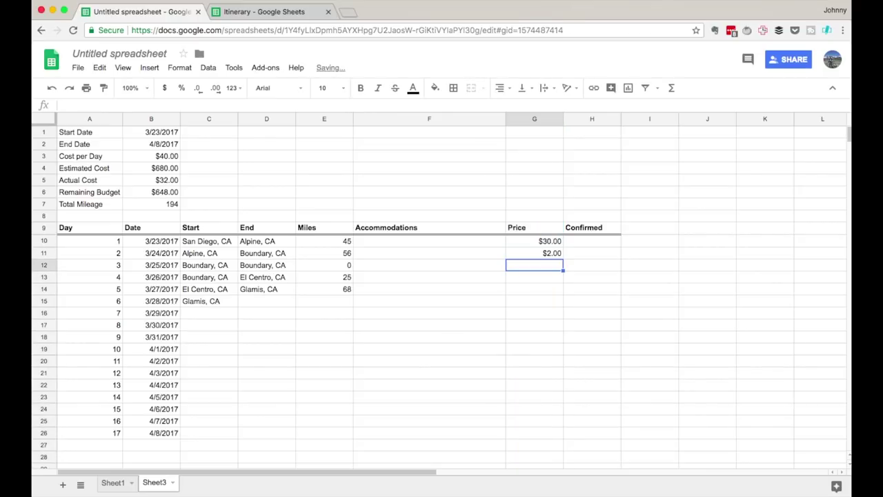
left_click(534, 253)
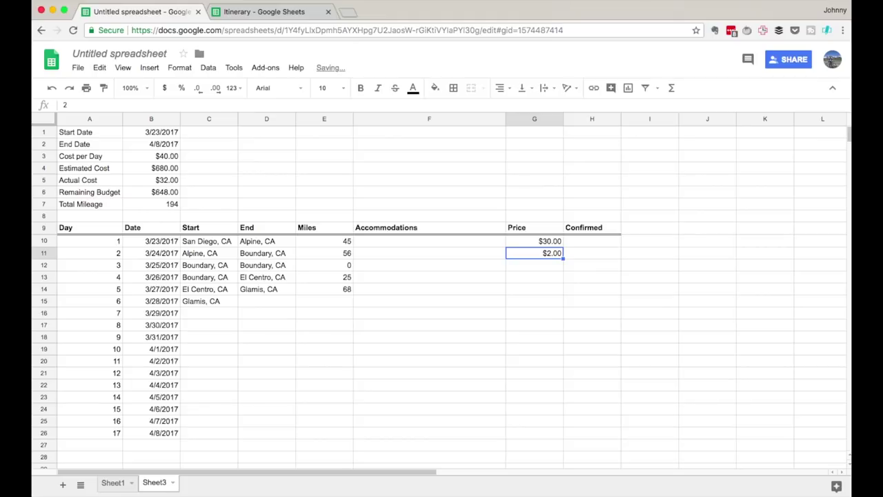
type("24")
key("Return")
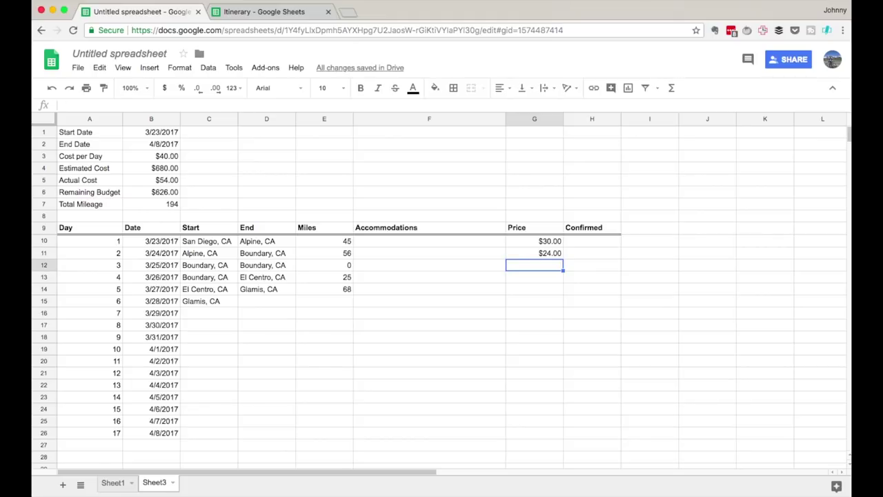
Step: Enter Prices of 24 for day 3, 34 for day 4 and 0 for day 5
type("24")
key("Return")
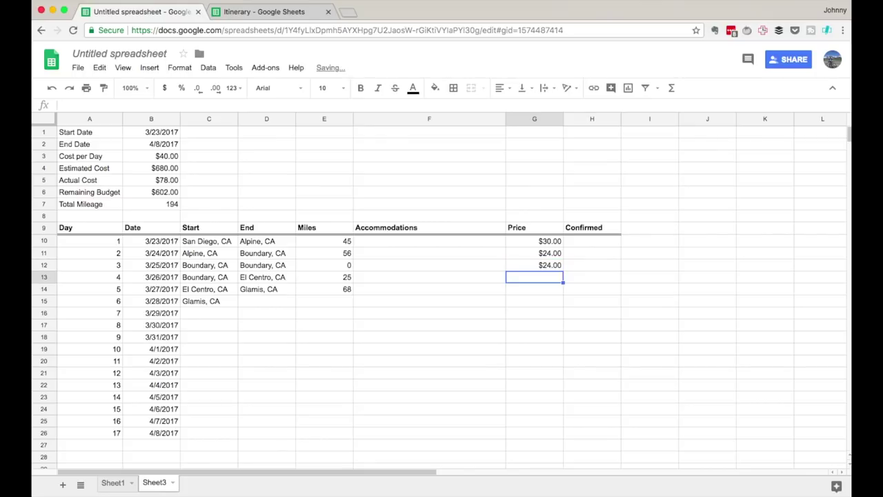
type("34")
key("Return")
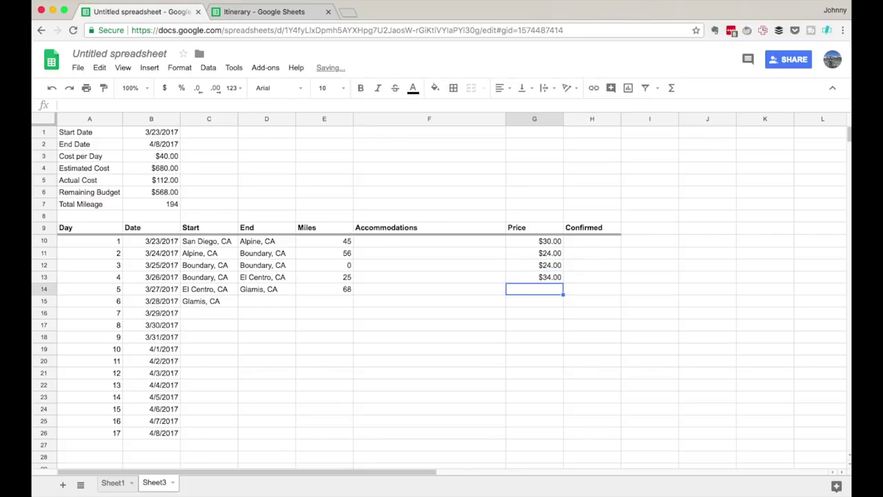
type("0")
key("Return")
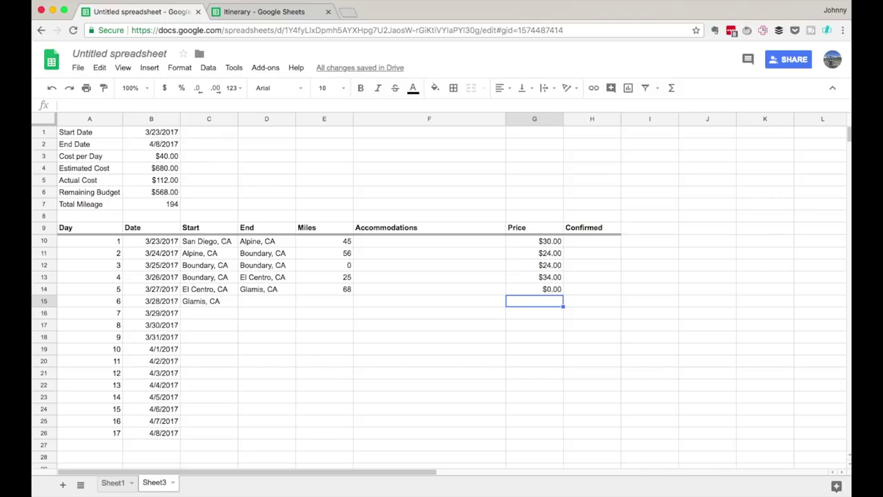
left_click(534, 289)
left_click(534, 301)
Step: Format the itinerary dates in B10:B26 with the custom date format showing abbreviated weekday, month, day and two-digit year, as in Tue, 8/5/30
left_click(161, 242)
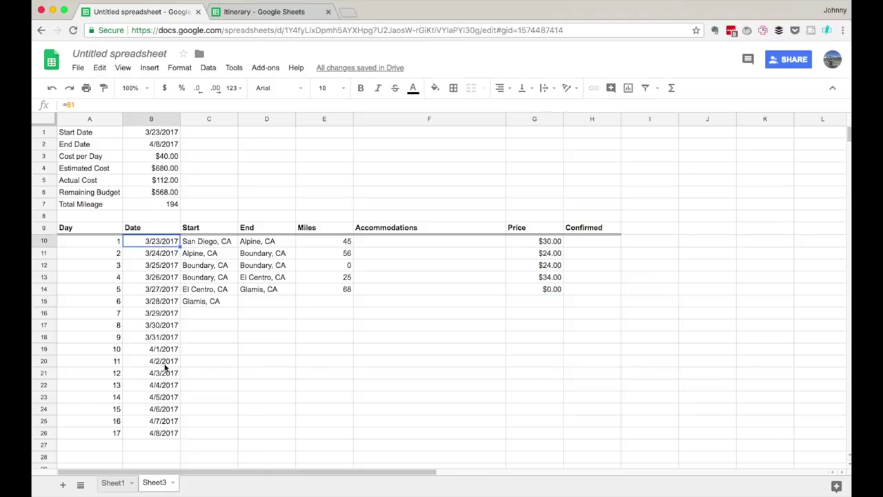
left_click(164, 433, "shift")
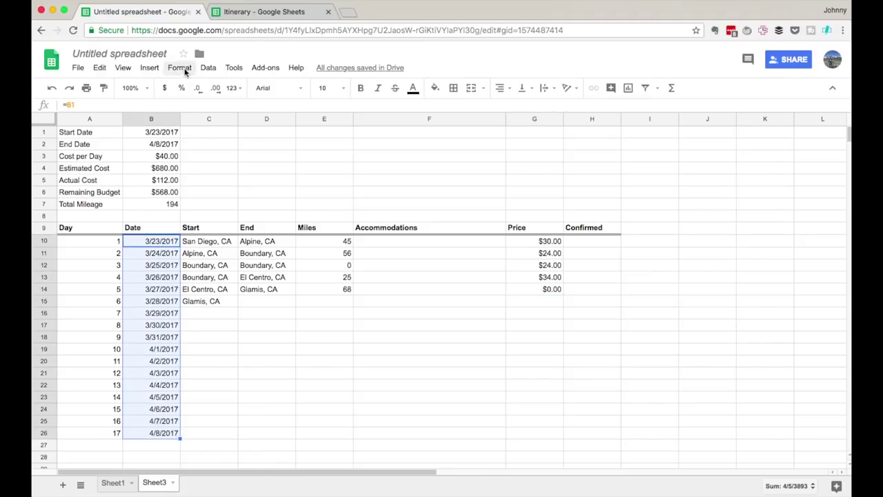
left_click(181, 68)
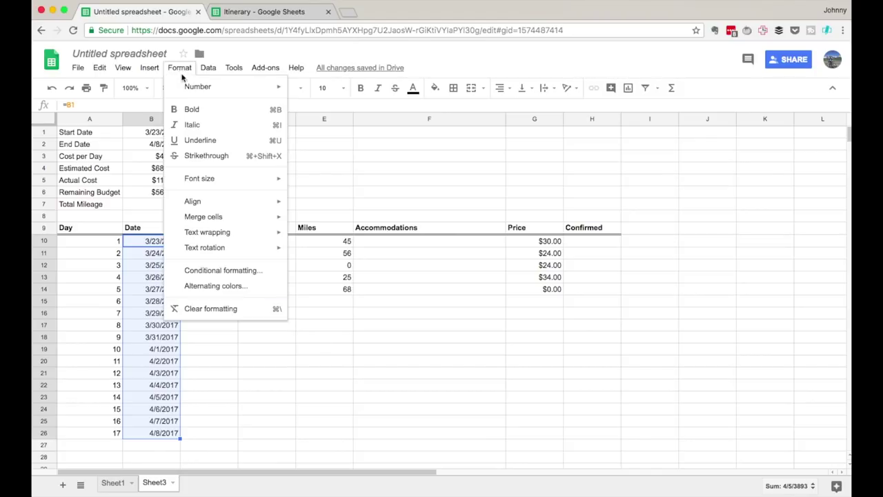
mouse_move(233, 233)
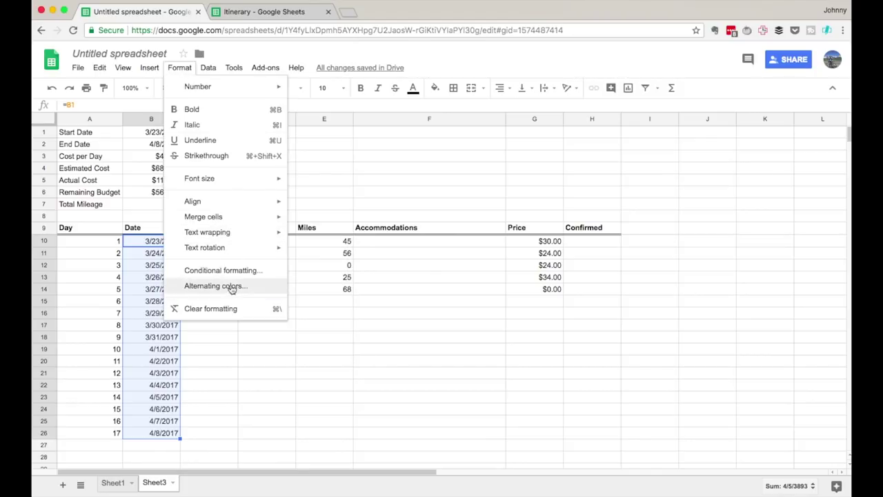
mouse_move(232, 70)
mouse_move(181, 68)
mouse_move(229, 87)
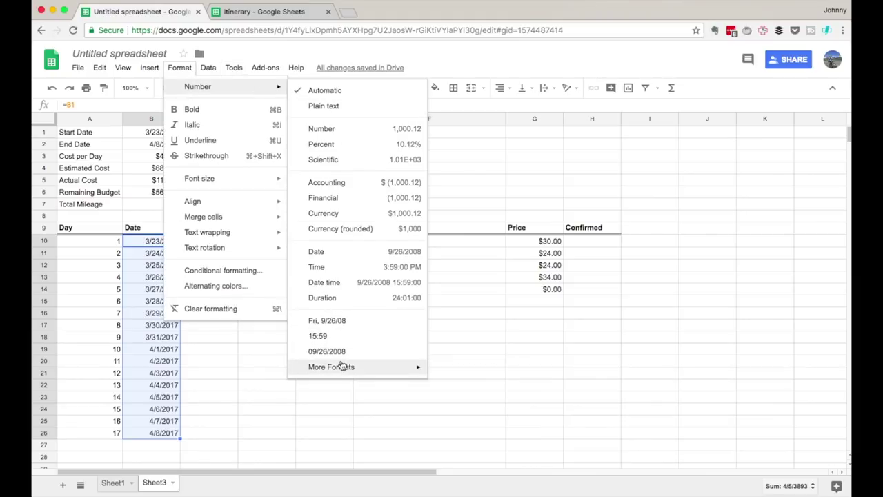
mouse_move(394, 368)
left_click(456, 388)
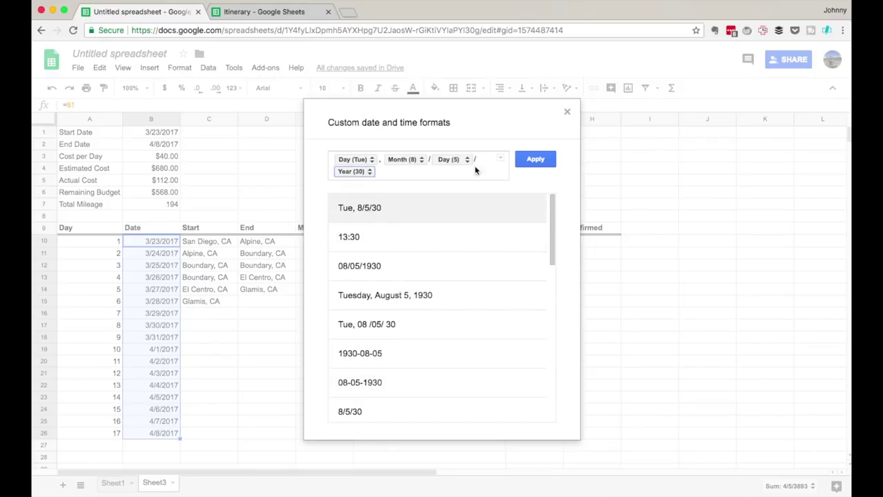
left_click(536, 158)
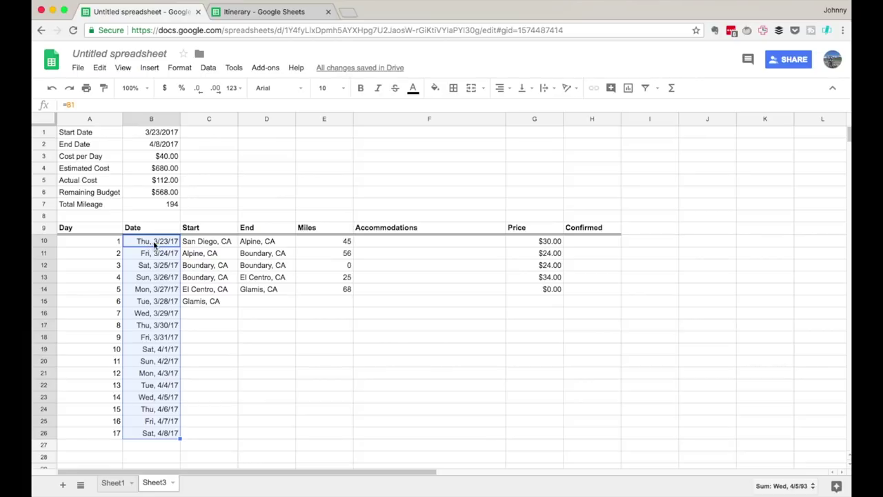
Step: Enter Camp Alpine with its street address and phone number as the day 1 Accommodations in F10
left_click(211, 314)
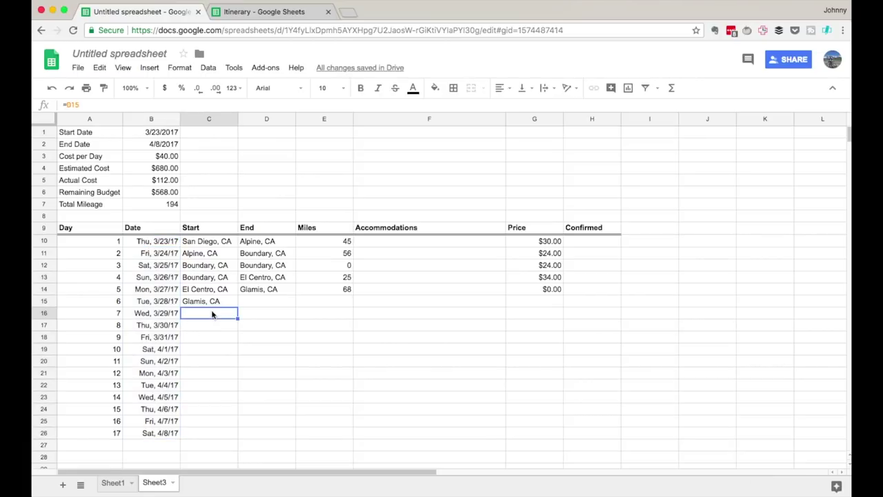
key("Right")
key("Right")
key("Right")
key("Up")
key("Up")
key("Up")
key("Up")
key("Up")
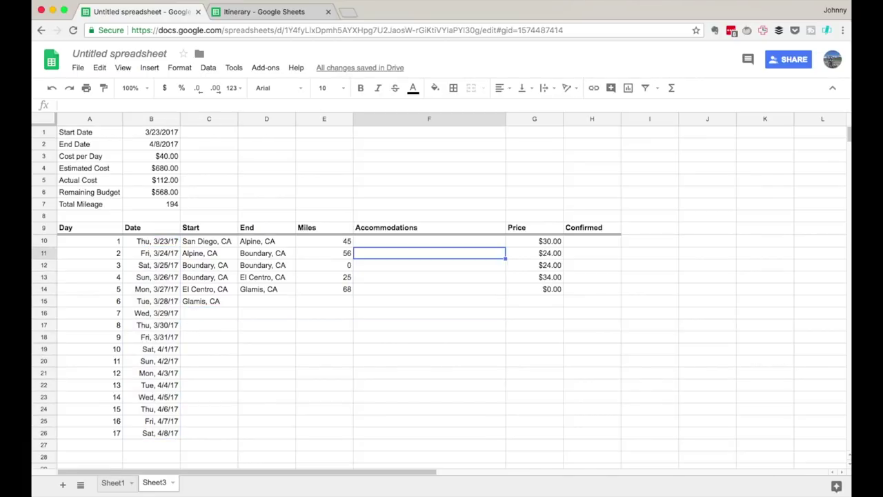
key("Right")
key("Up")
key("Left")
type("C")
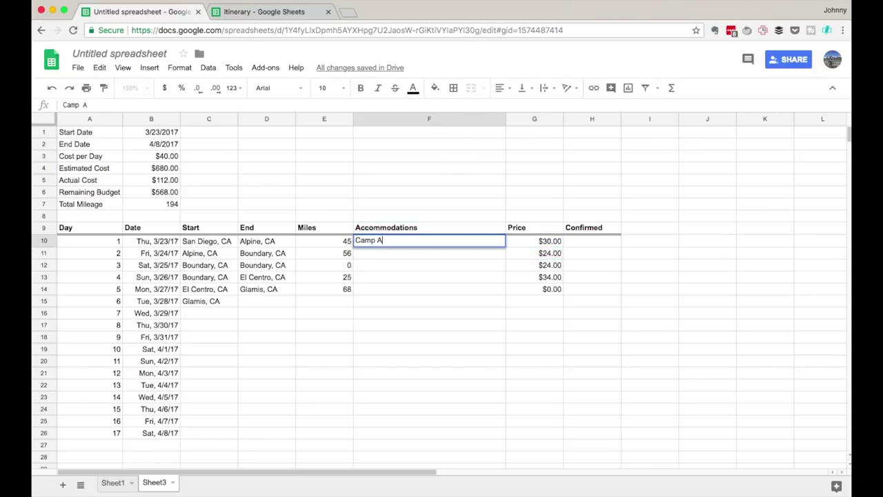
type("amp Alpine, 123 Sesame S")
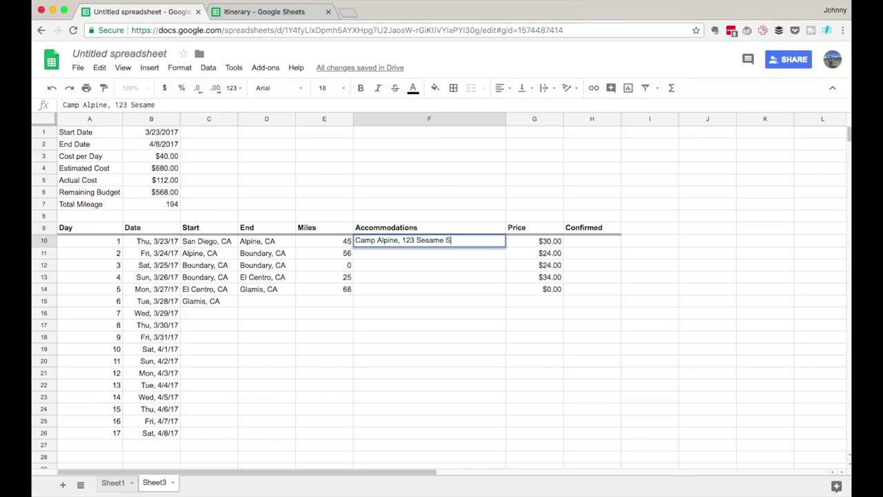
type("treet, Alpine, CA (619) 123-2345")
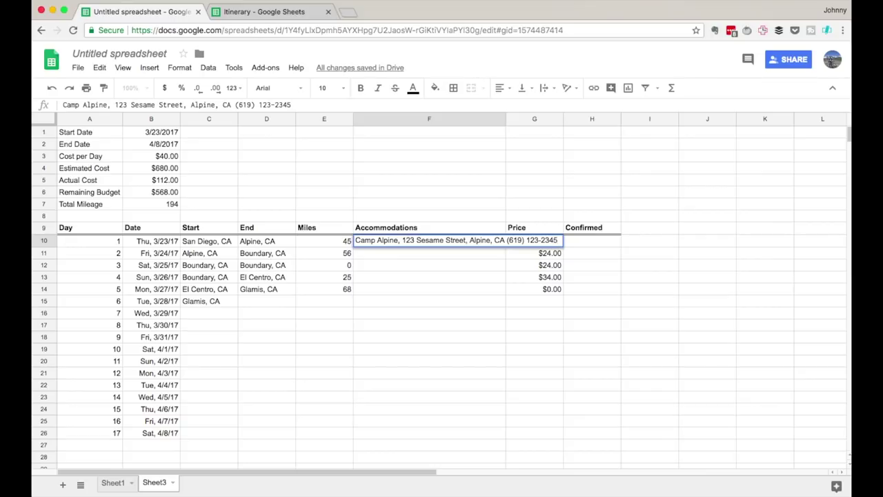
key("Return")
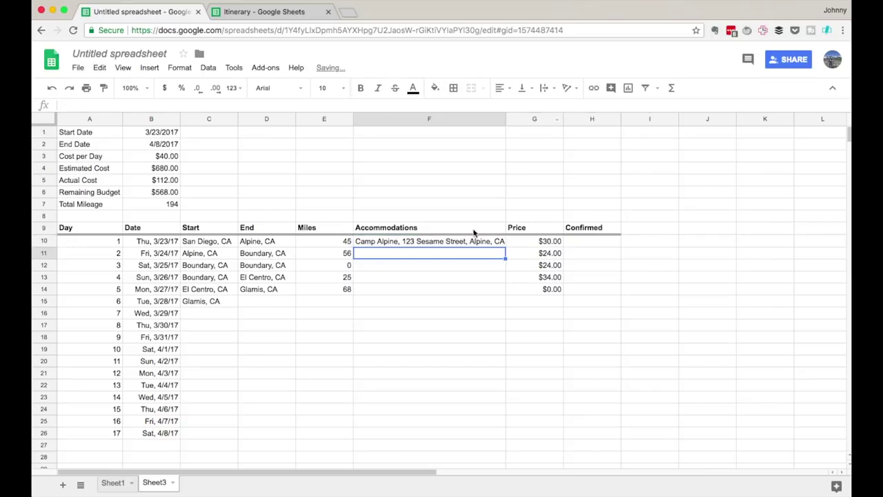
Step: Wrap the text of the day 1 Accommodations cell F10
left_click(483, 244)
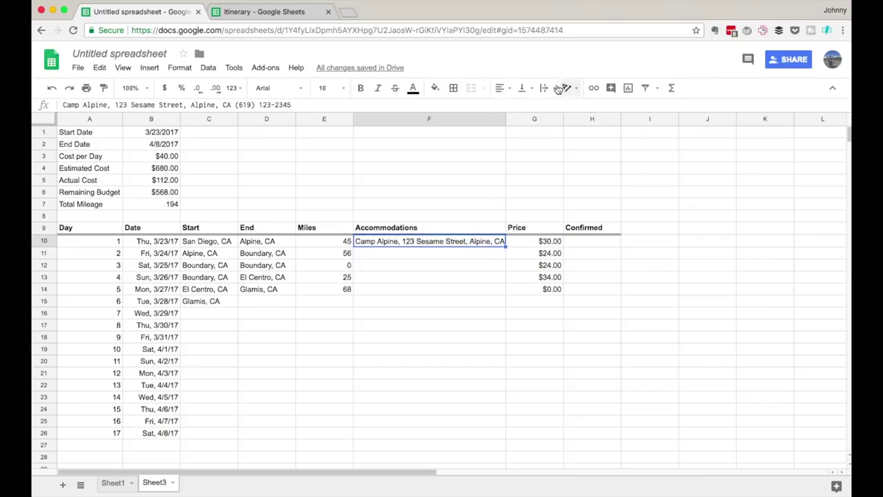
left_click(546, 89)
left_click(564, 108)
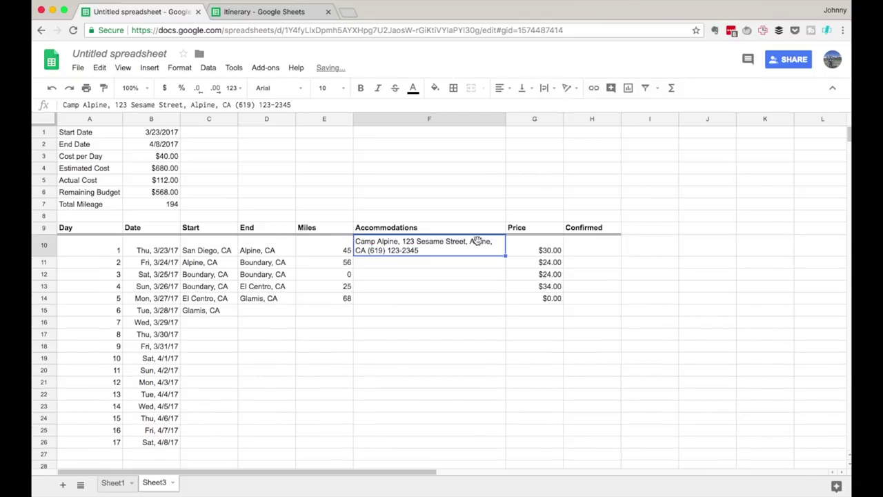
Step: Select the day 1 Confirmed cell H10 and list Y and N in cells A1 and A2 of a new sheet
left_click(603, 240)
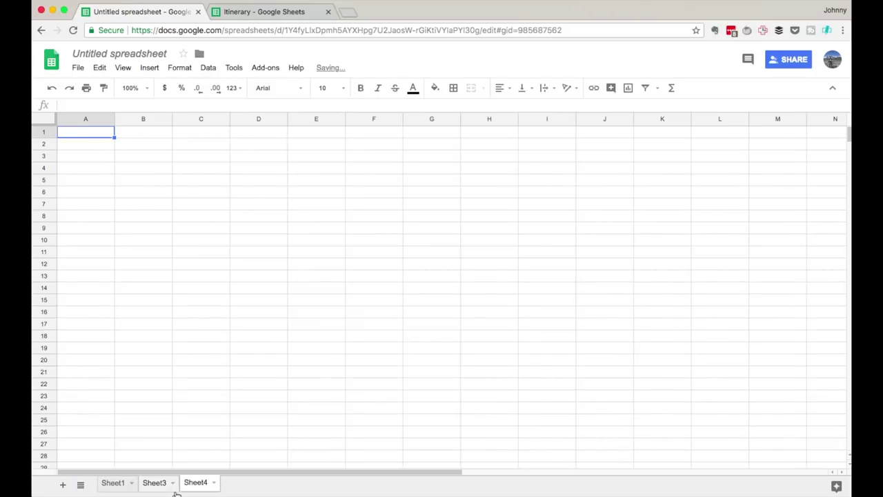
type("Y")
key("Return")
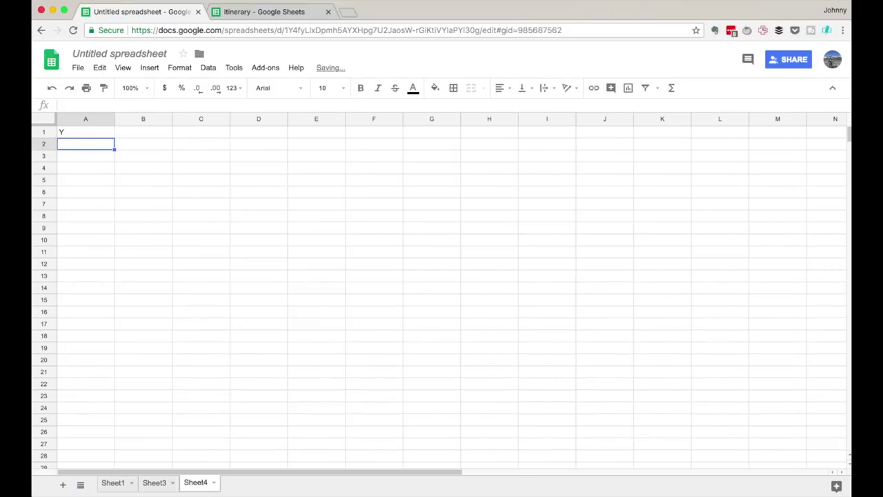
type("N")
key("Return")
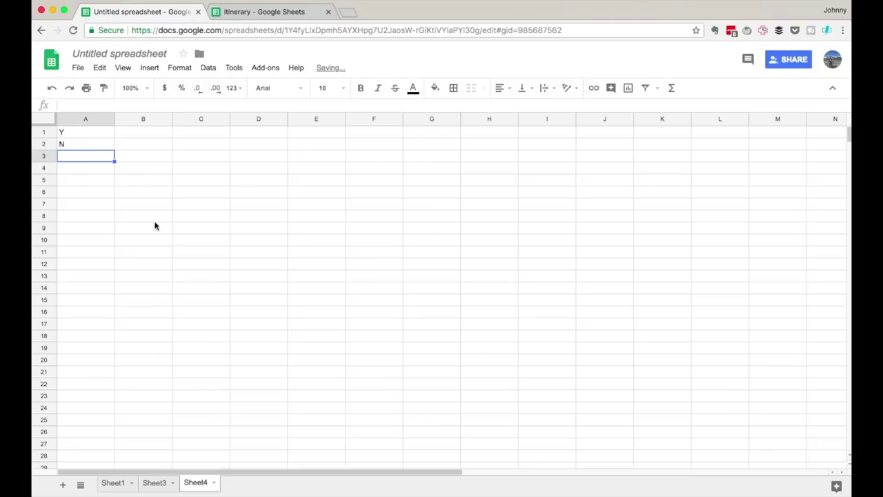
Step: Add data validation to Confirmed cell H10 on Sheet3, using a dropdown list from the range Sheet4!A1:A2, and return to Sheet3
left_click(154, 482)
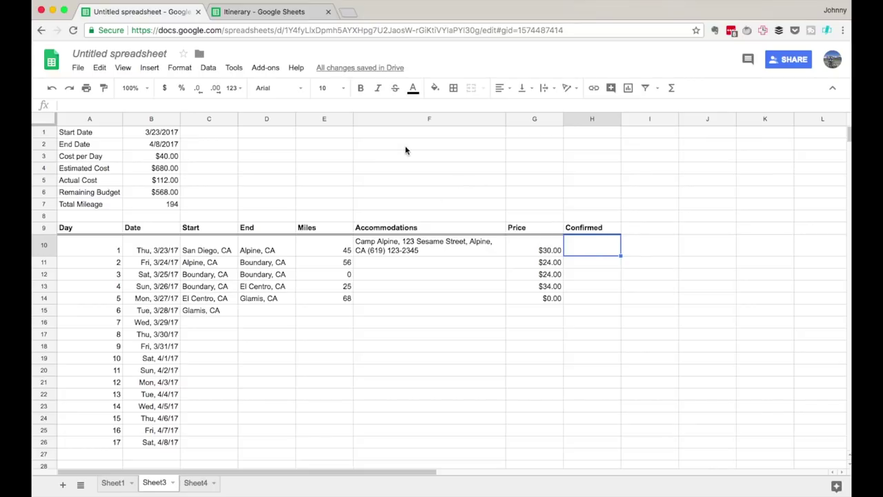
left_click(208, 68)
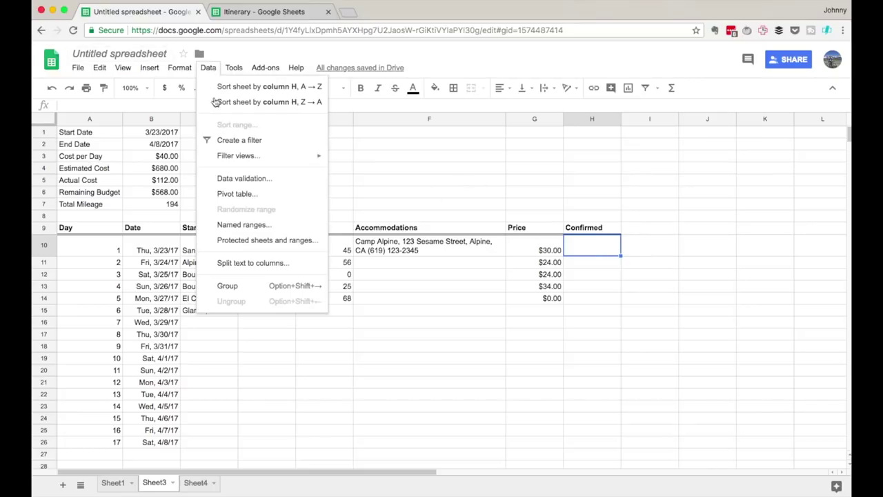
left_click(244, 178)
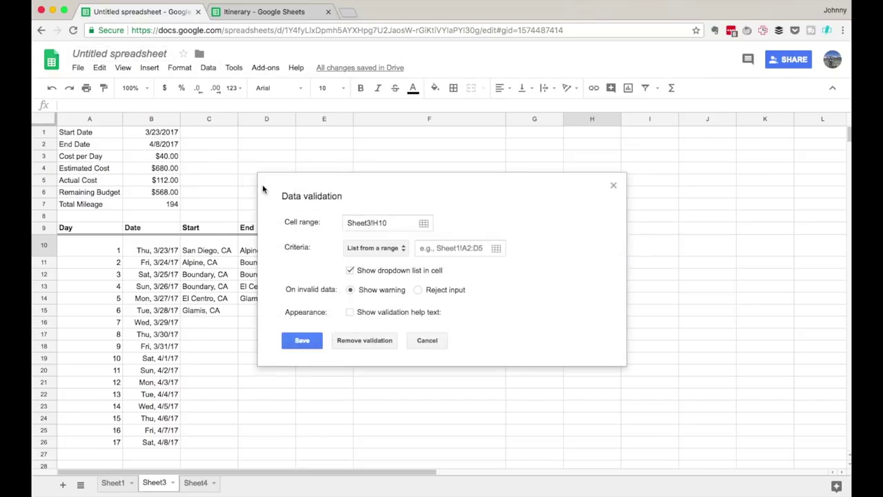
left_click(497, 249)
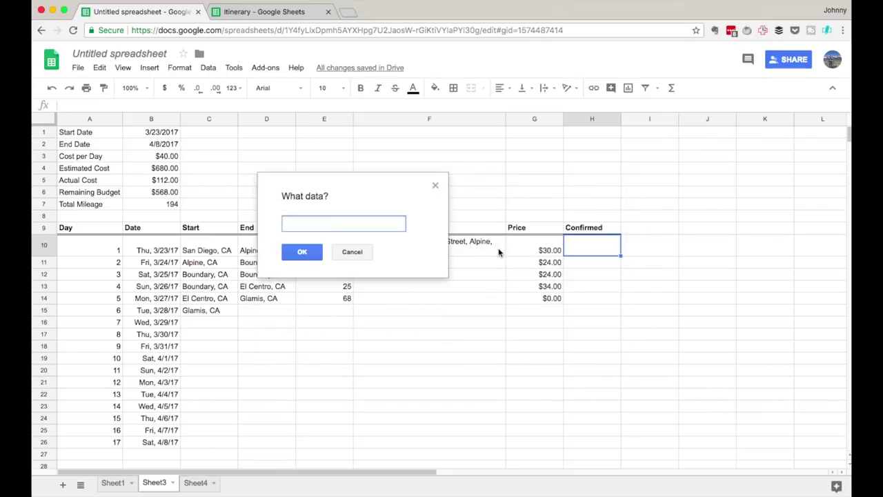
left_click(195, 482)
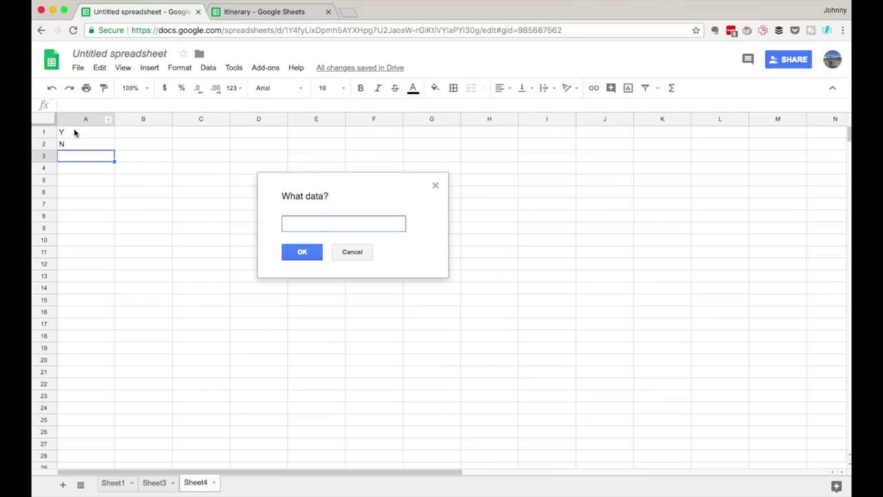
left_click_drag(75, 132, 76, 144)
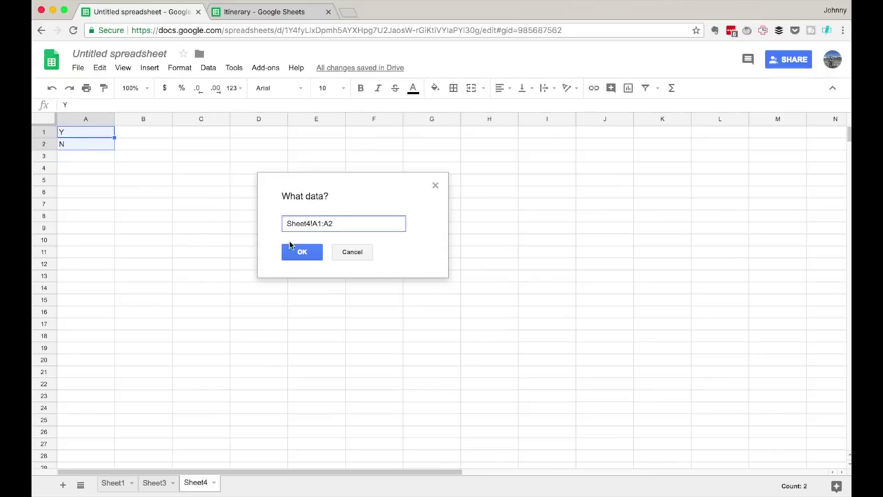
left_click(299, 252)
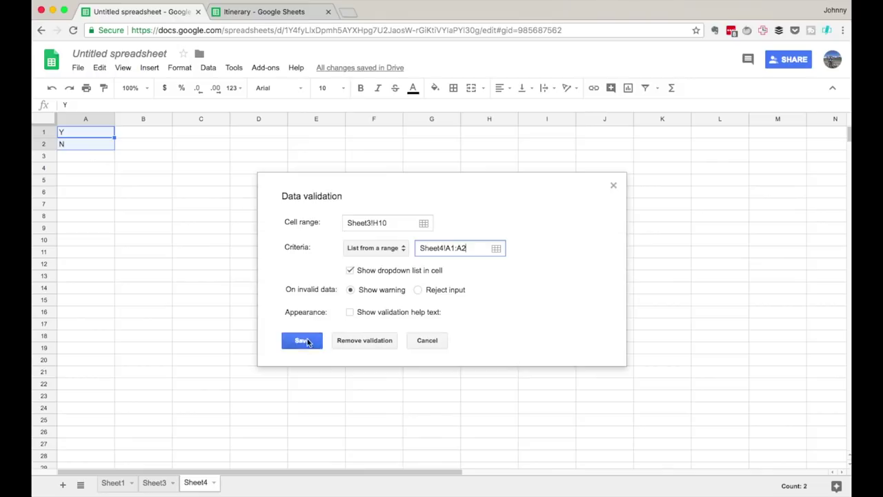
left_click(307, 340)
left_click(161, 484)
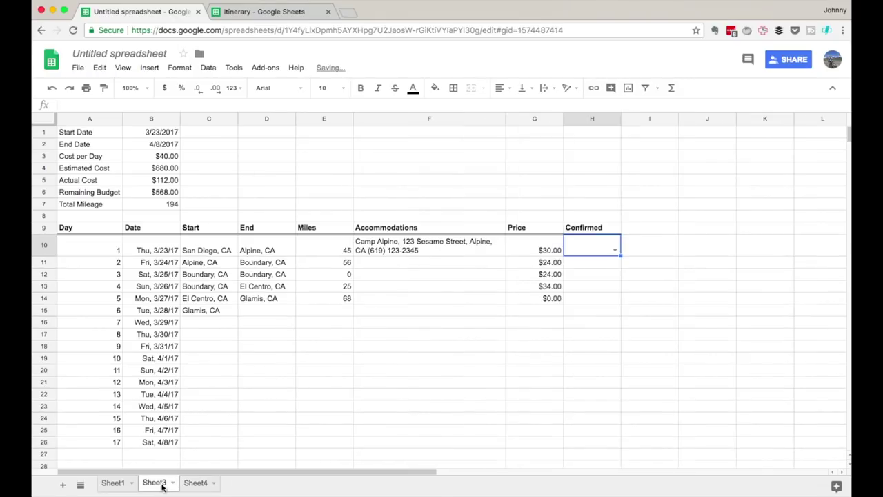
Step: Try out the dropdown in Confirmed cell H10 by choosing N and switching it to Y
left_click(614, 250)
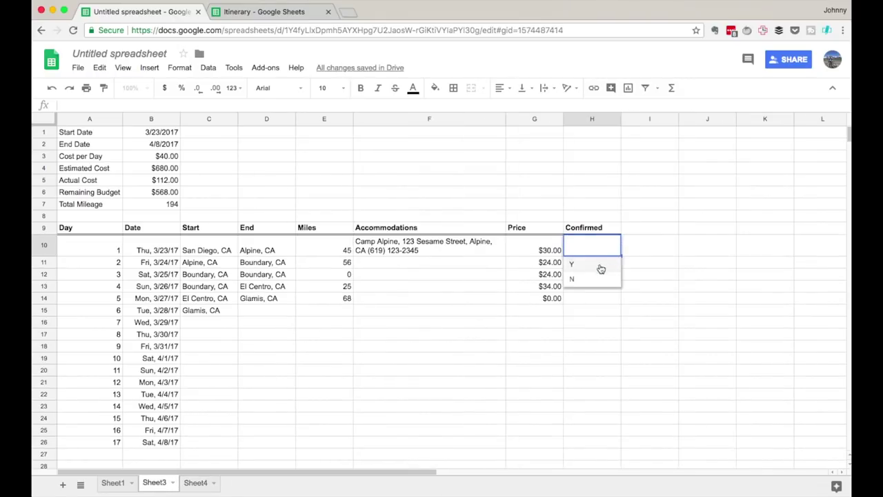
left_click(592, 277)
left_click(615, 248)
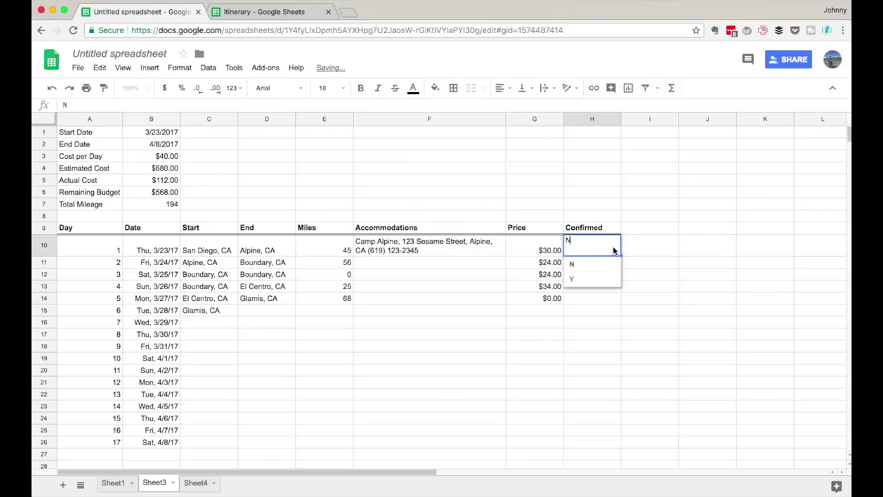
left_click(597, 278)
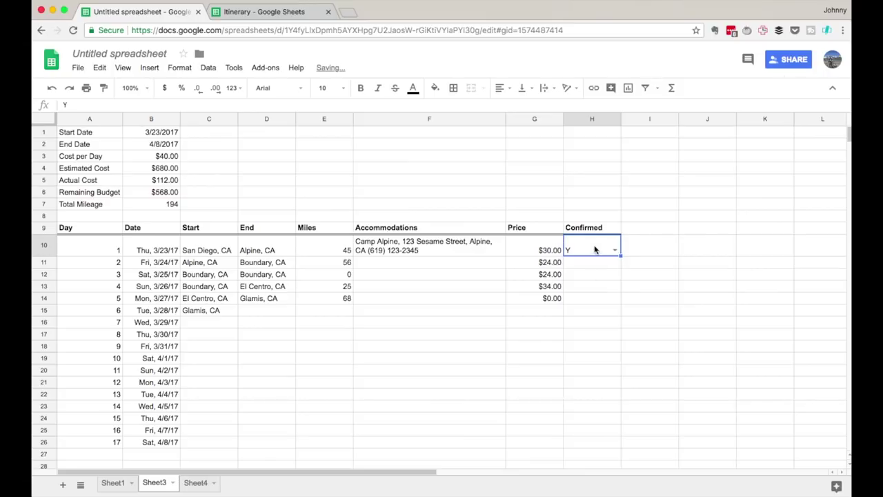
Step: Add a conditional formatting rule to H10 that applies the default green style when the text is exactly Y
left_click(180, 68)
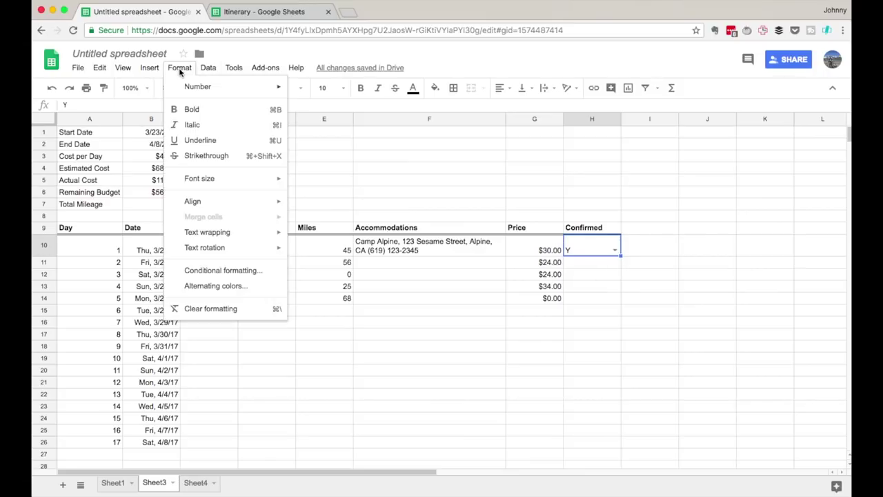
left_click(221, 270)
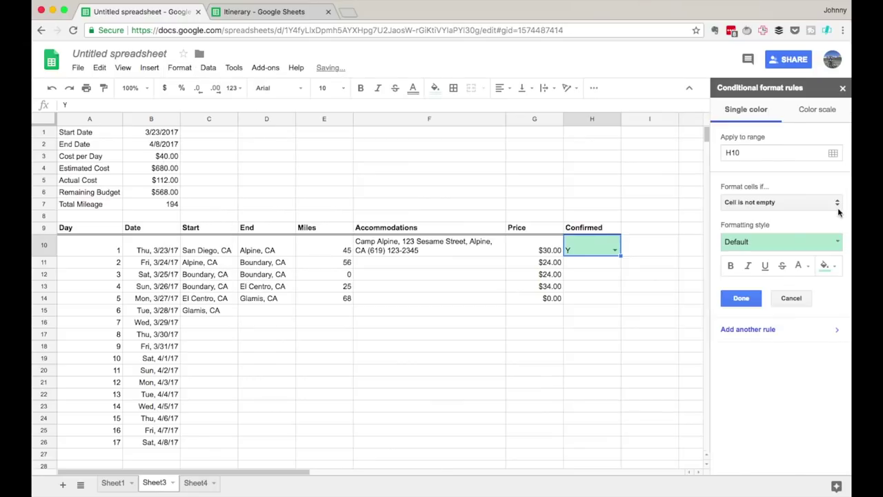
left_click(780, 207)
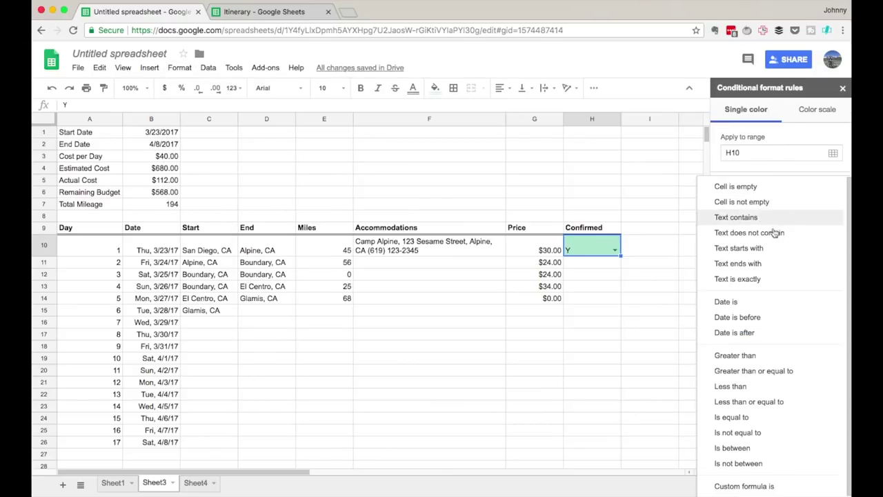
left_click(768, 283)
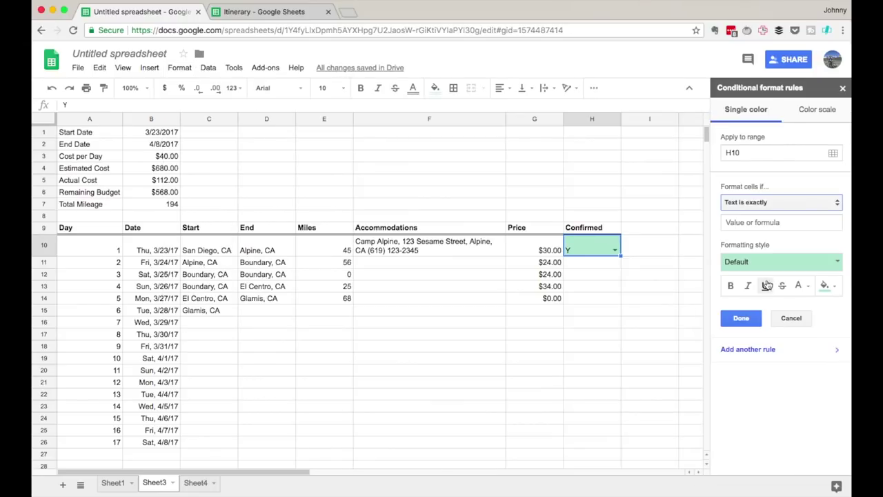
left_click(764, 222)
type("Y")
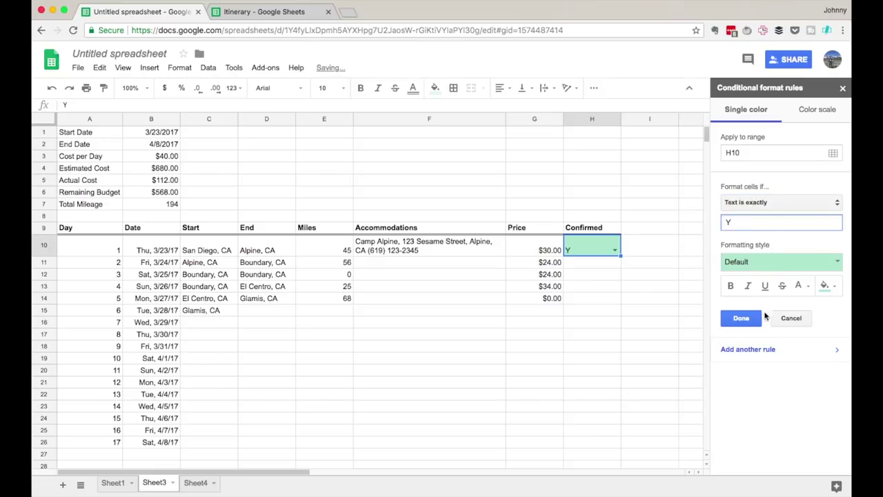
left_click(741, 318)
Step: Add a second conditional formatting rule to H10 that applies the light red style when the text is exactly N
left_click(749, 154)
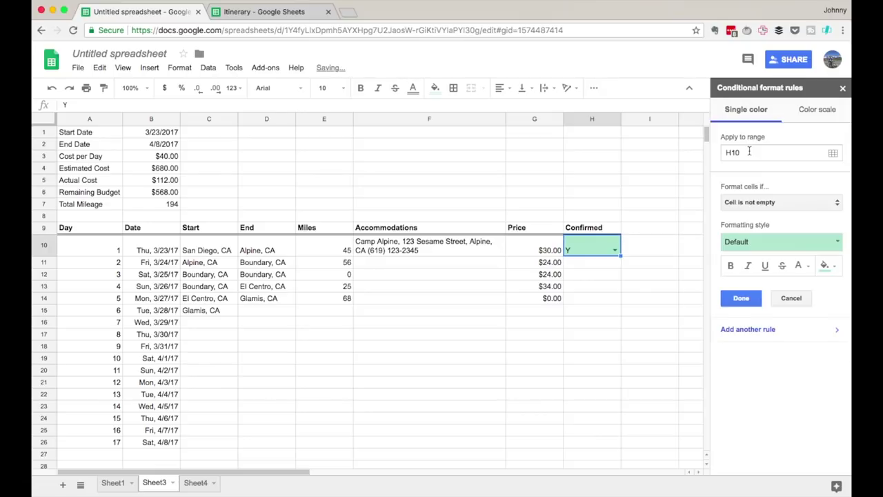
left_click(765, 203)
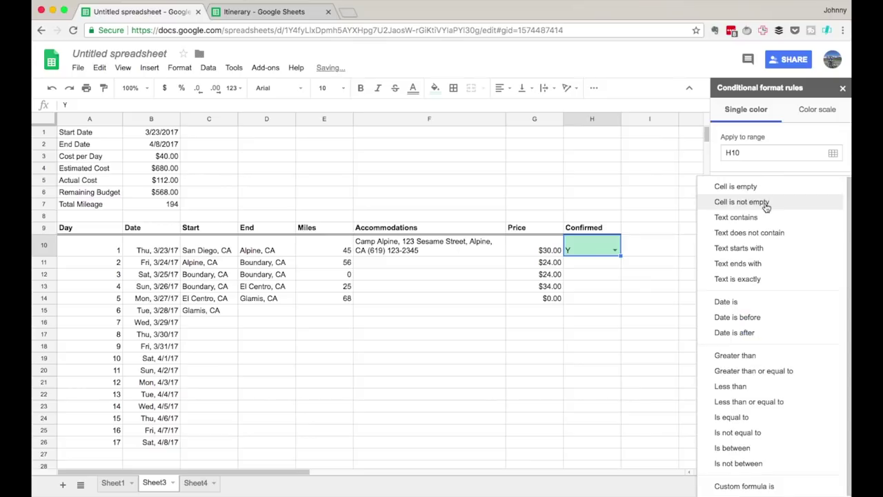
left_click(756, 279)
left_click(752, 223)
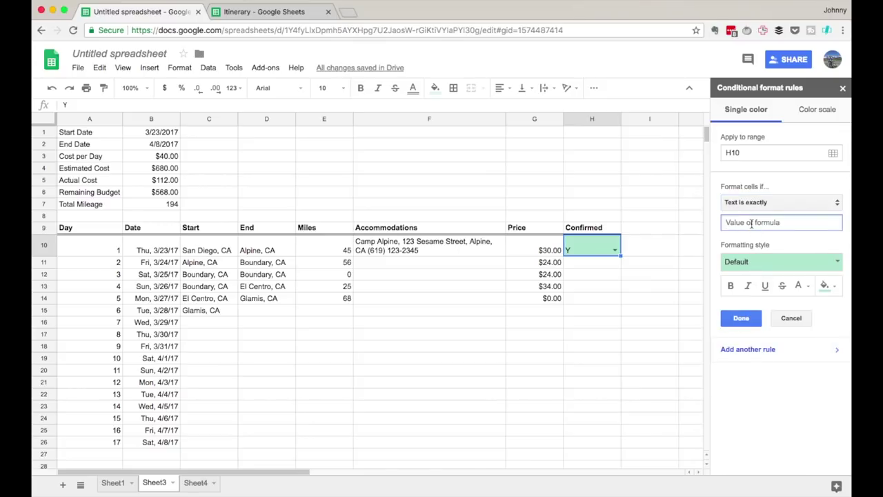
type("N")
left_click(831, 263)
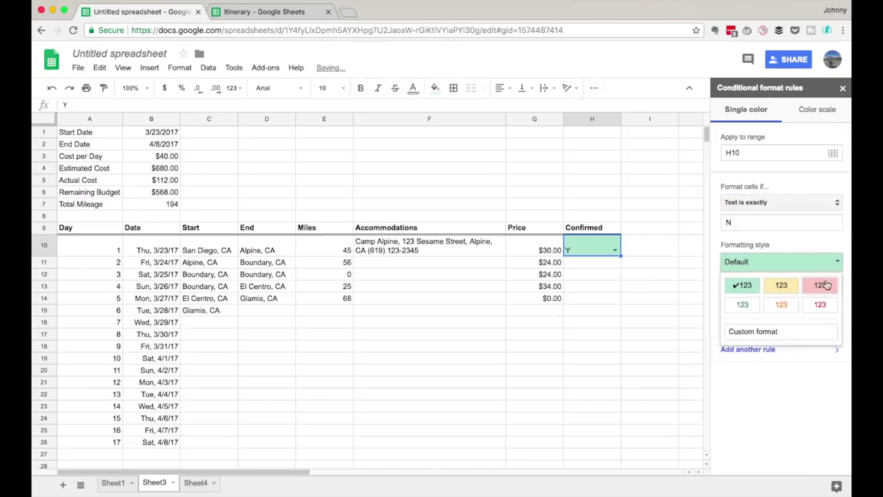
left_click(827, 286)
left_click(742, 323)
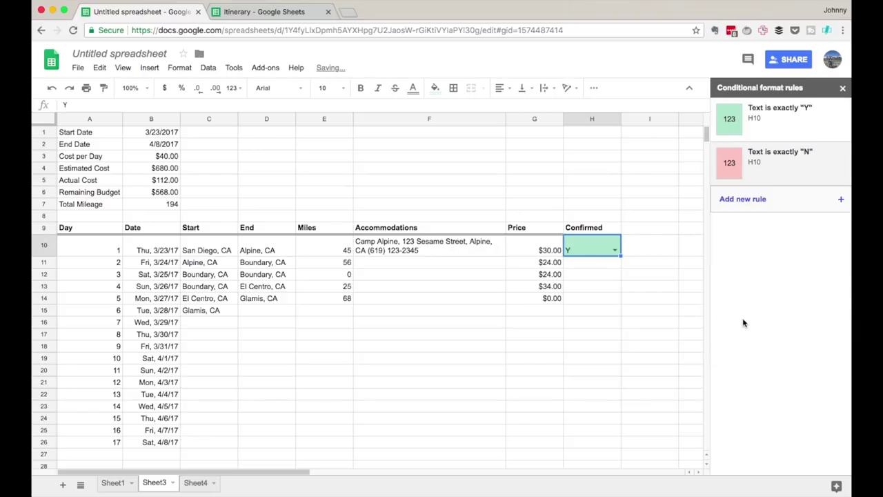
Step: Test the color rules by switching H10 to N and back to Y, and close the conditional format rules
left_click(615, 250)
left_click(596, 274)
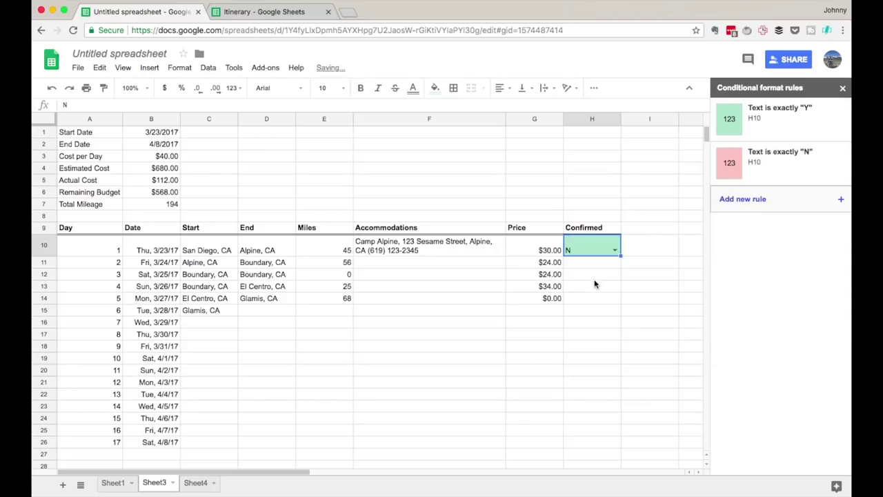
left_click(614, 248)
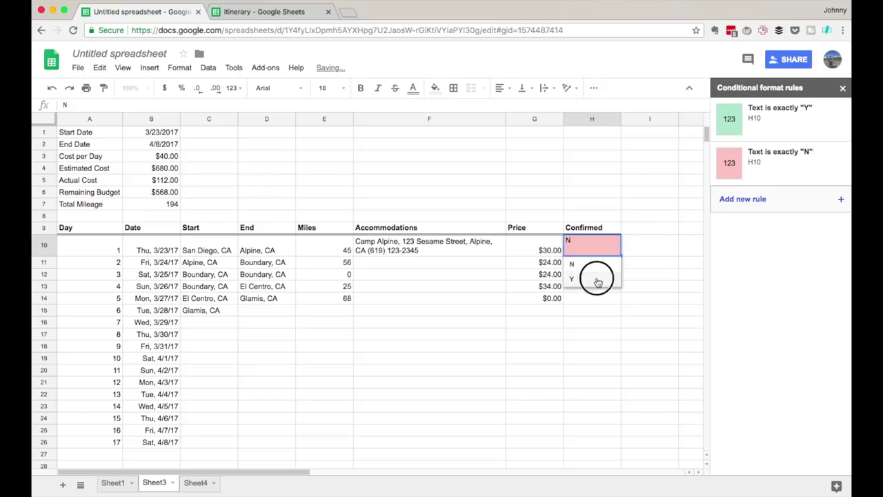
left_click(597, 279)
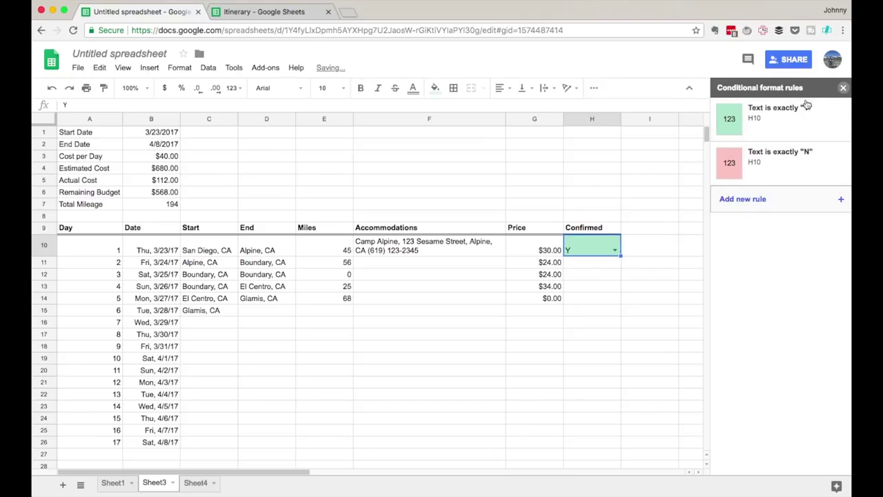
left_click(843, 88)
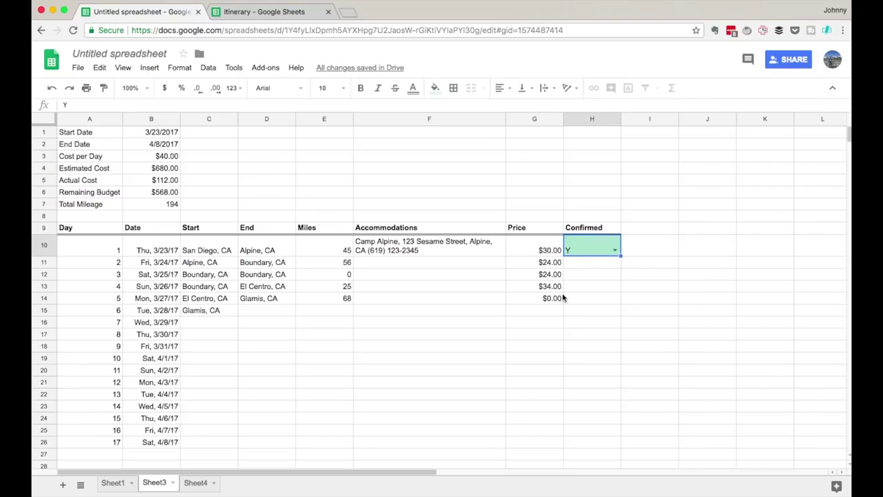
Step: Set H10 to N and copy it with its dropdown and color rules to H11:H26 for the remaining days
left_click(614, 249)
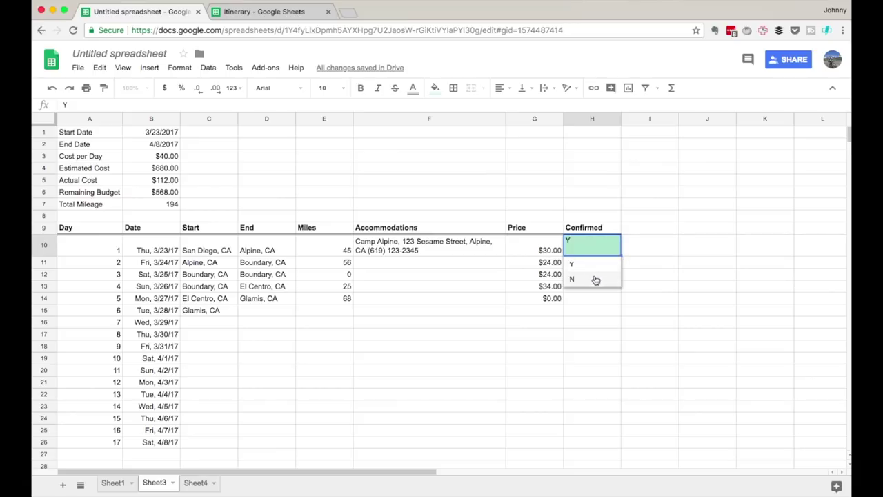
left_click(596, 280)
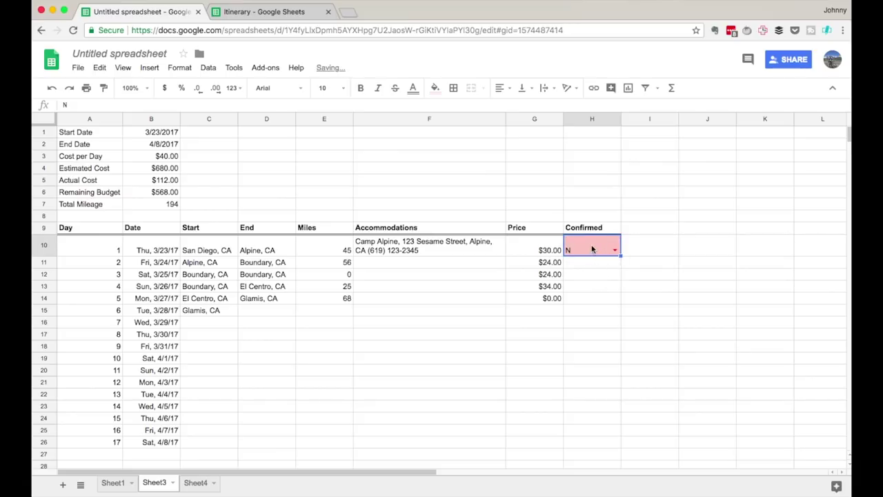
key("Down")
key("super+shift+Down")
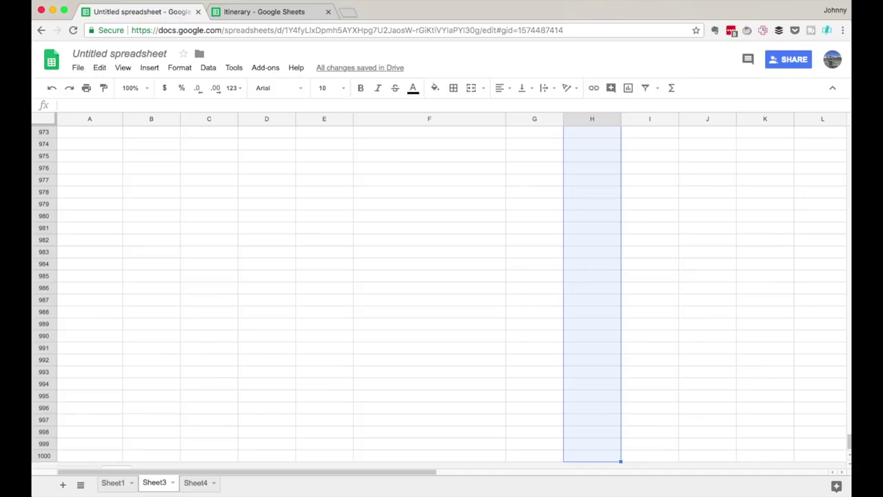
key("super+shift+Up")
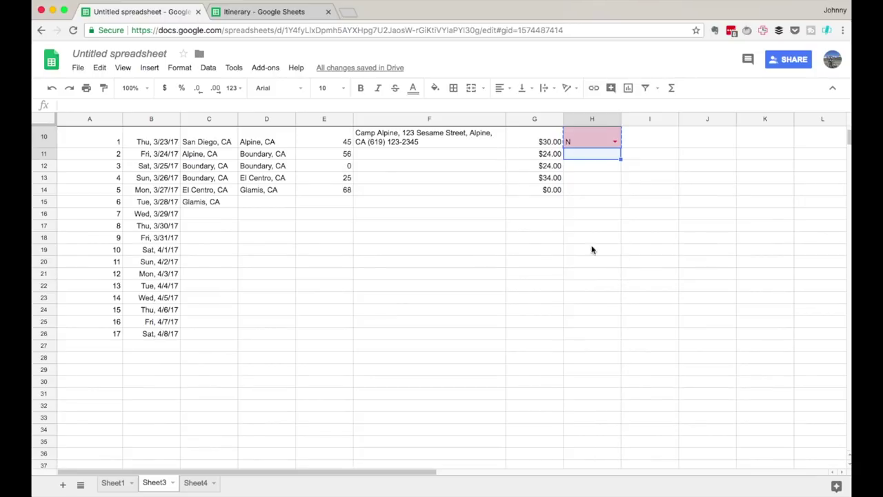
left_click(604, 338, "shift")
type("N N N N N N N N N N N N N N N N")
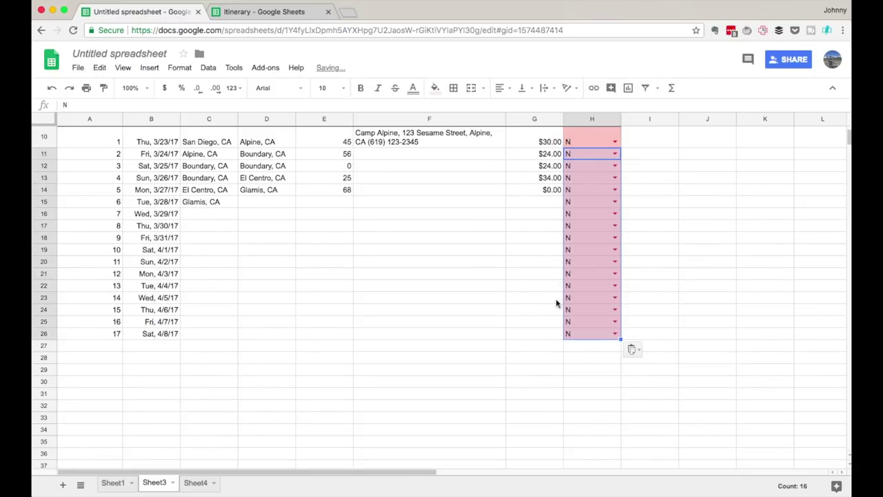
Step: Set the day 2 Confirmed cell H11 to Y and select the day 2 Accommodations cell F11
scroll(618, 154, "up", 1)
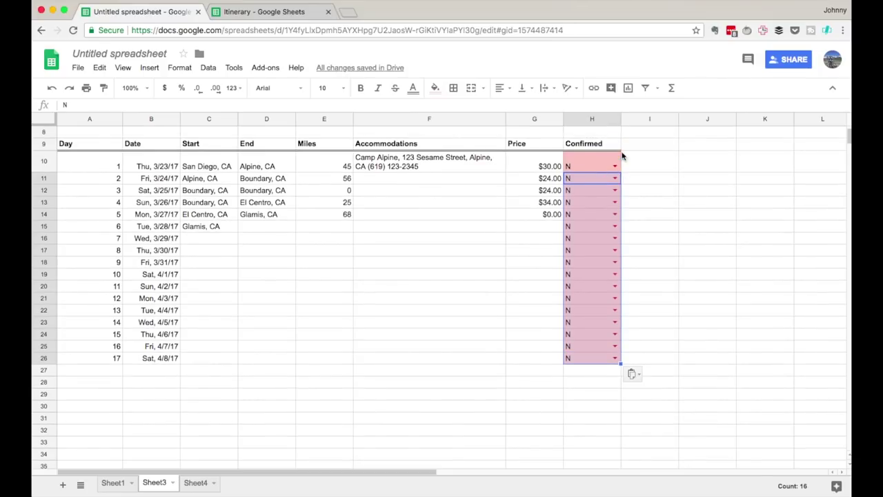
left_click(612, 179)
left_click(594, 206)
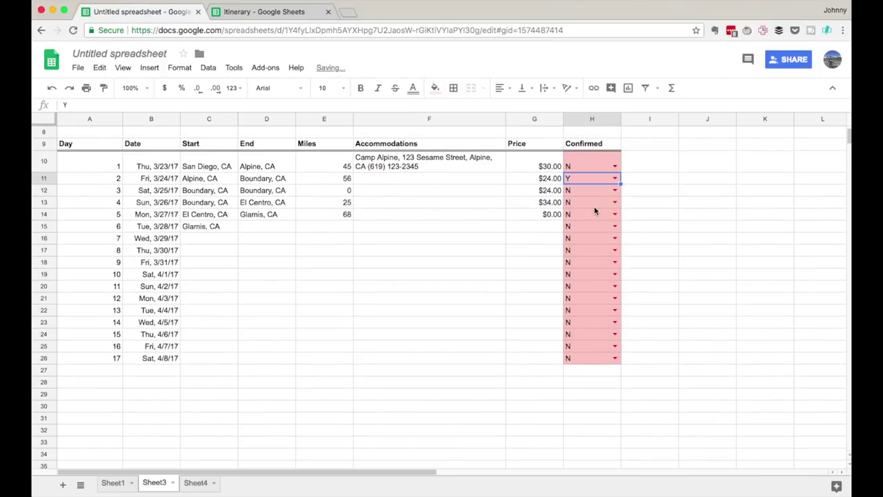
left_click(464, 182)
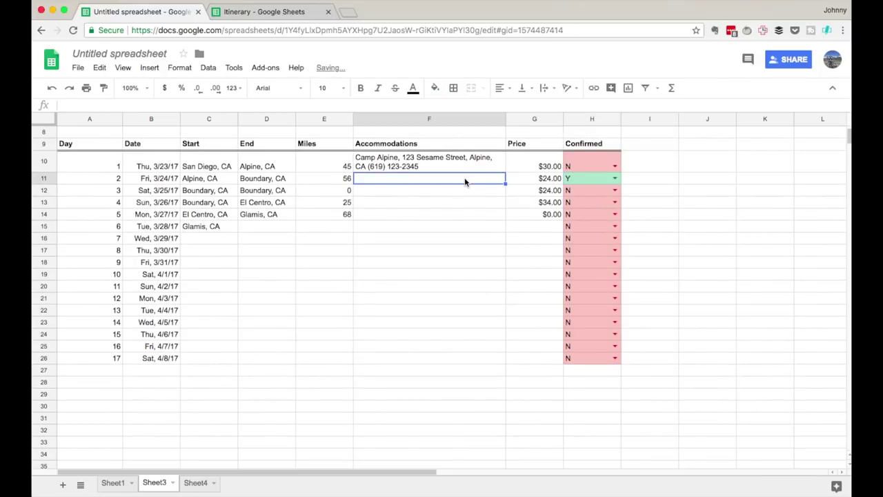
scroll(445, 274, "up", 1)
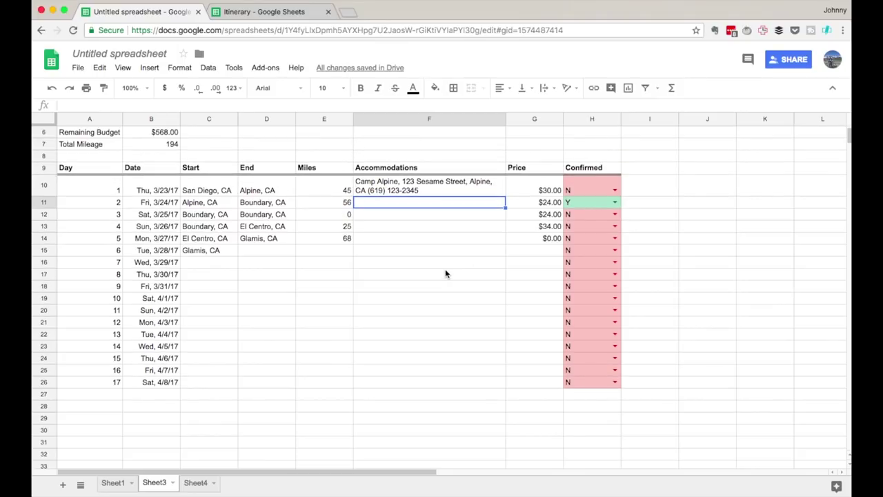
scroll(445, 274, "up", 3)
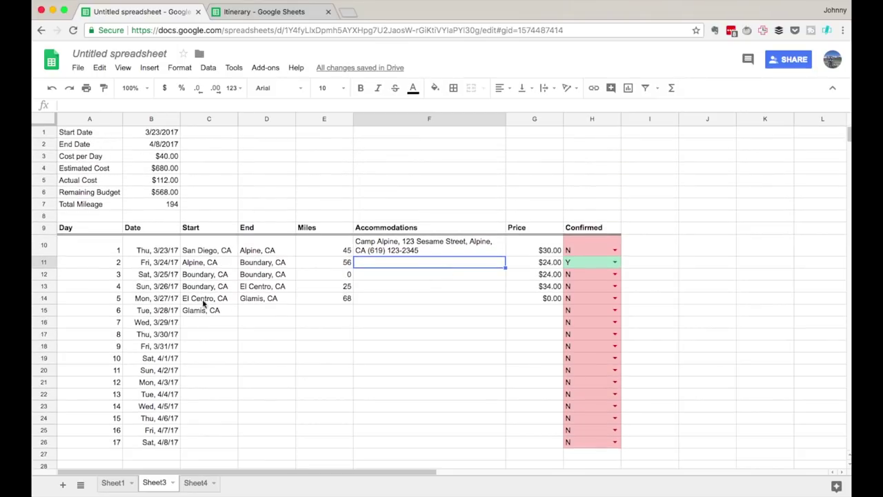
Step: Set the Start Date in B1 to 4/1/2018
left_click(164, 134)
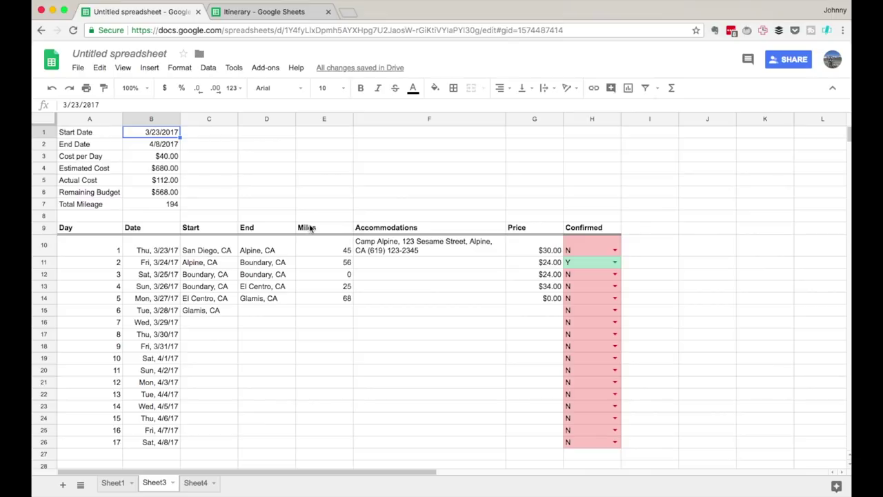
type("3")
key("Tab")
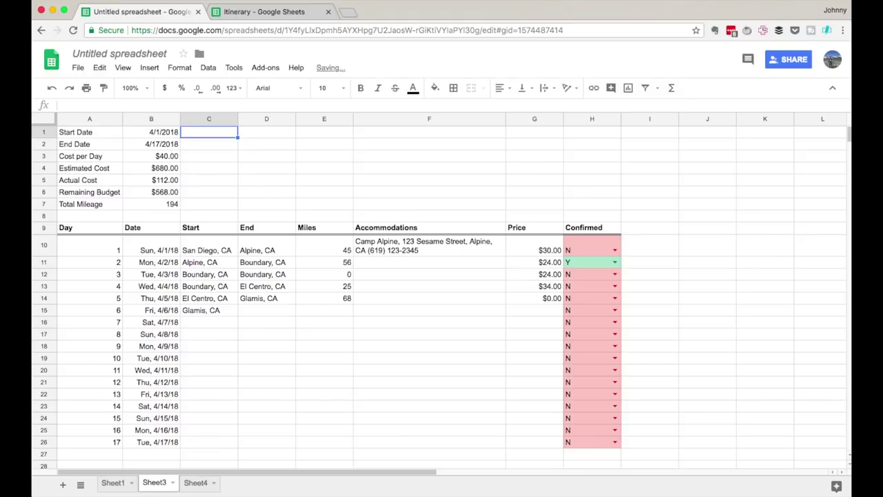
Step: Set the Cost per Day in B3 to 20
left_click(172, 157)
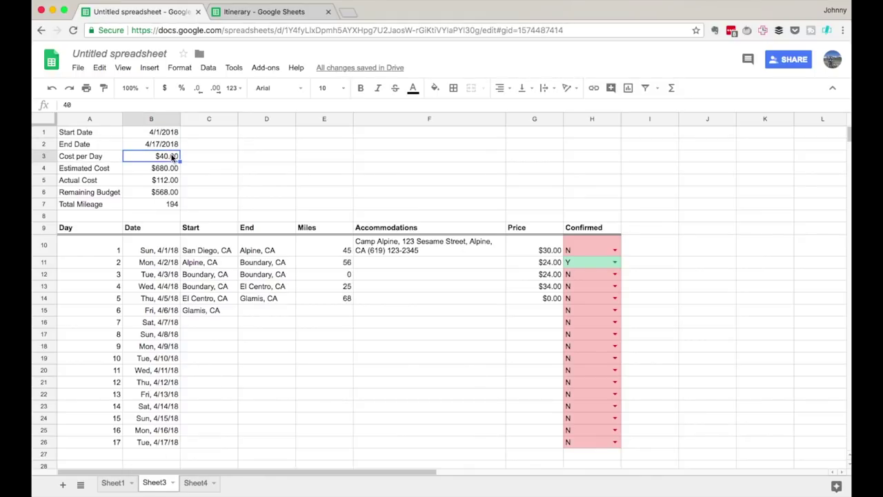
type("2")
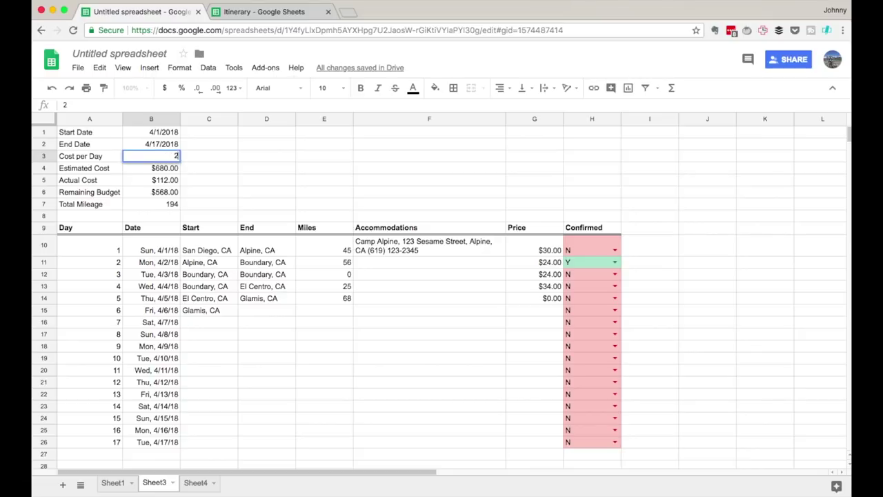
type("0")
key("Return")
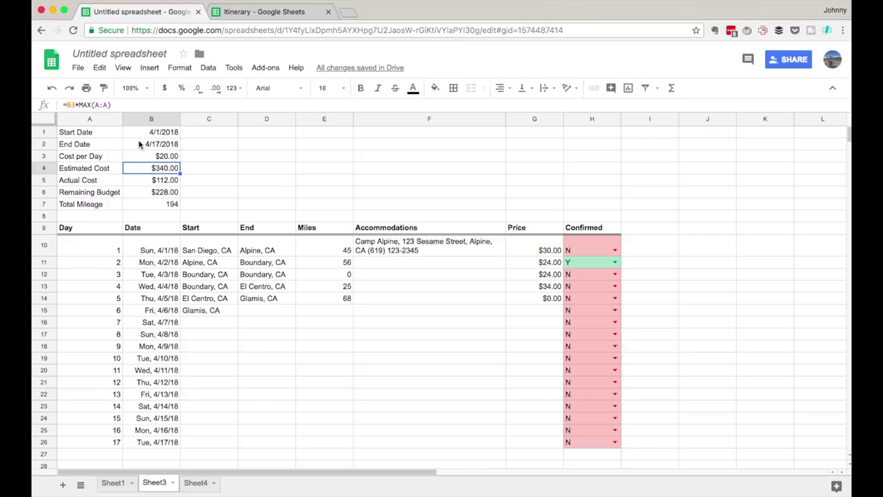
Step: Fill the Start Date cell B1 and the Cost per Day cell B3 with bright green
key("Up")
key("Up")
key("Up")
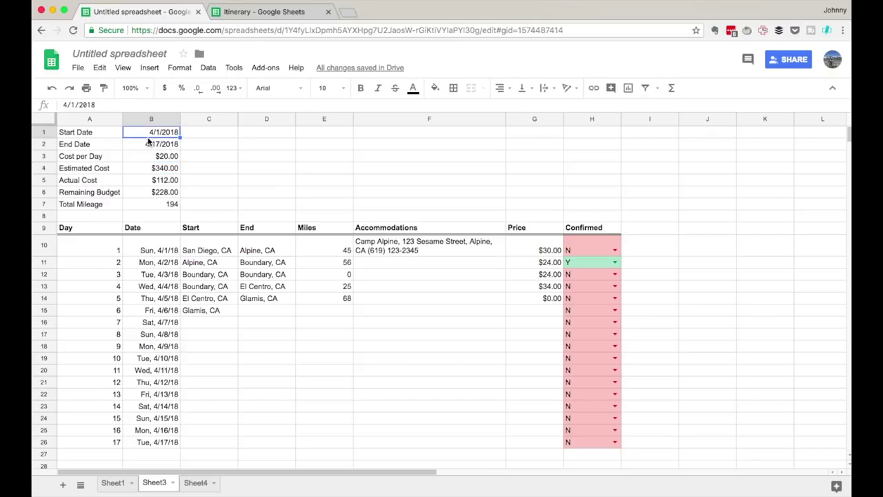
left_click(440, 88)
left_click(482, 144)
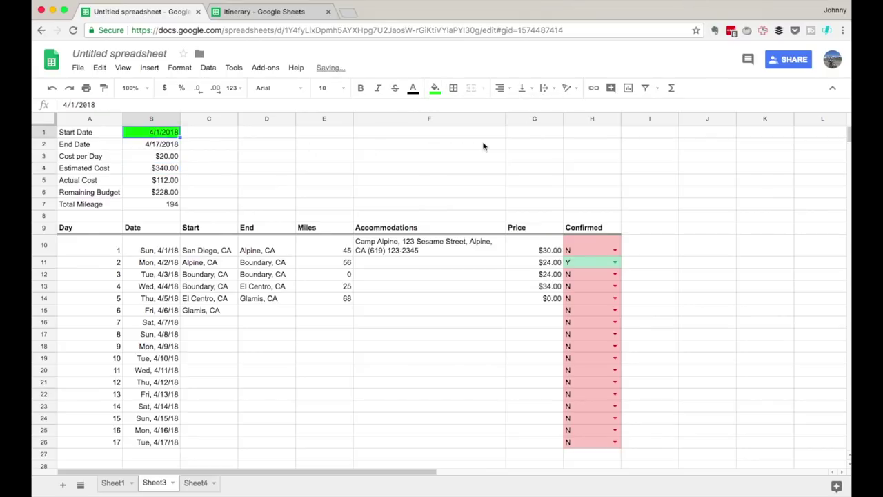
left_click(162, 157)
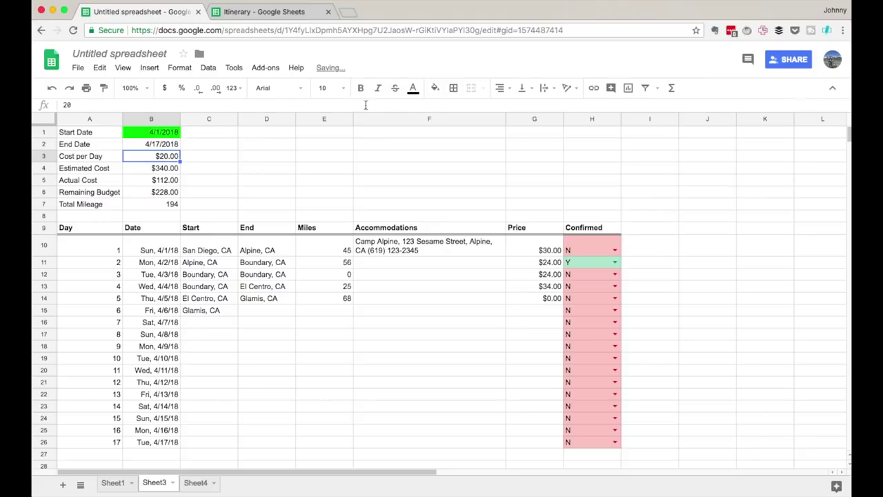
left_click(439, 88)
left_click(481, 138)
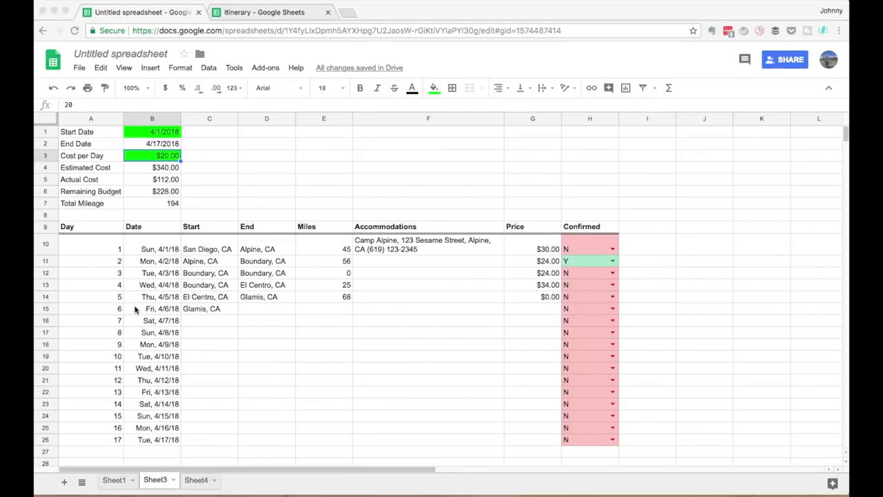
Step: Freeze the sheet's rows up to the Day/Date header in row 9
left_click(46, 227)
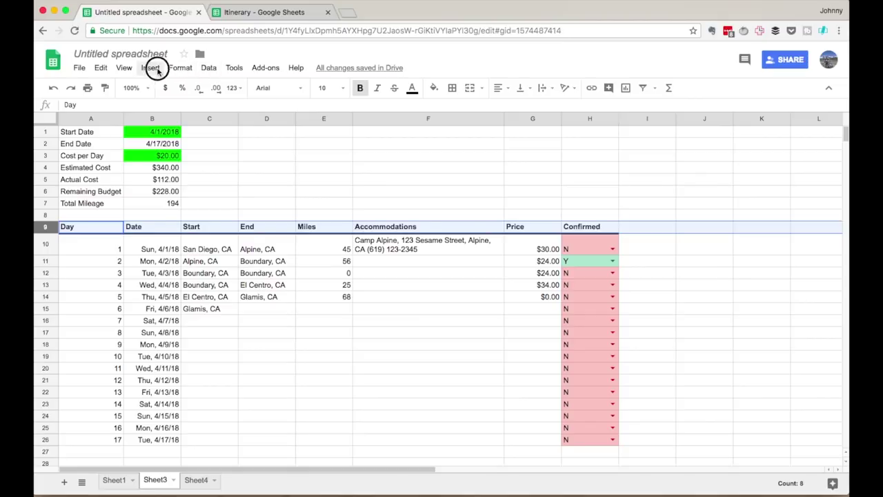
left_click(181, 67)
left_click(124, 68)
mouse_move(128, 88)
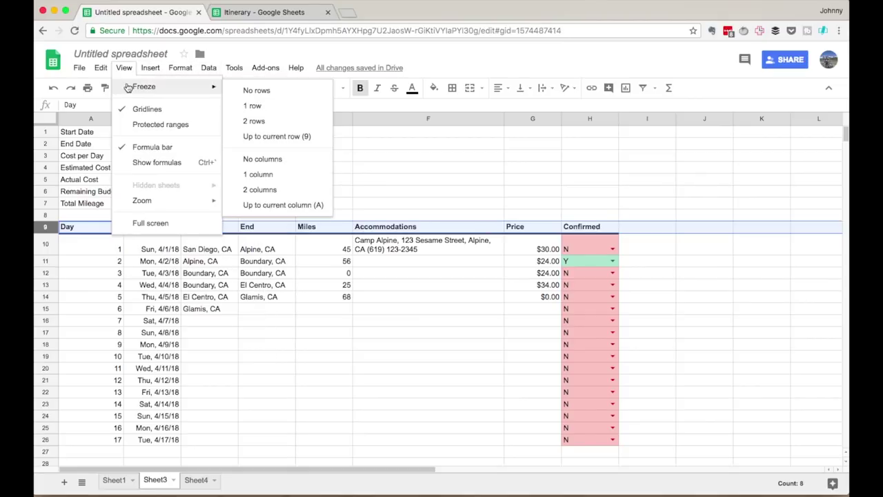
left_click(259, 138)
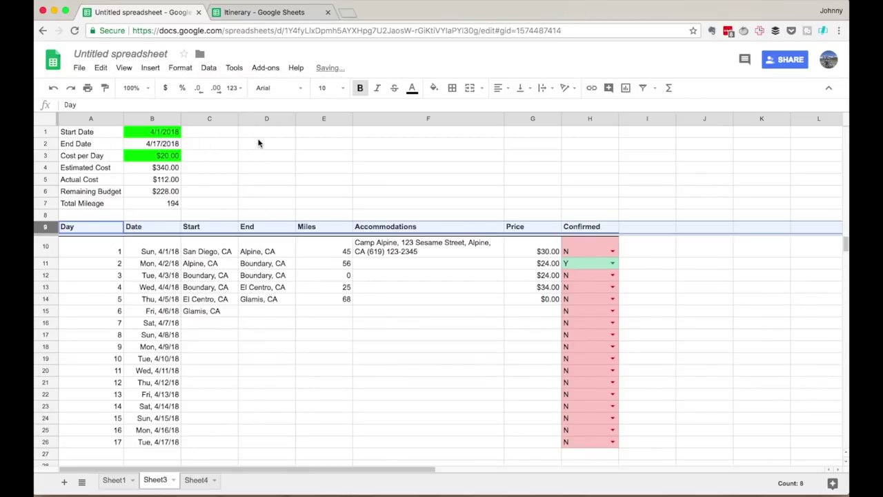
Step: Check how the frozen summary and header rows behave while browsing the day rows down past day 17 and back
scroll(317, 304, "down", 2)
scroll(317, 304, "down", 3)
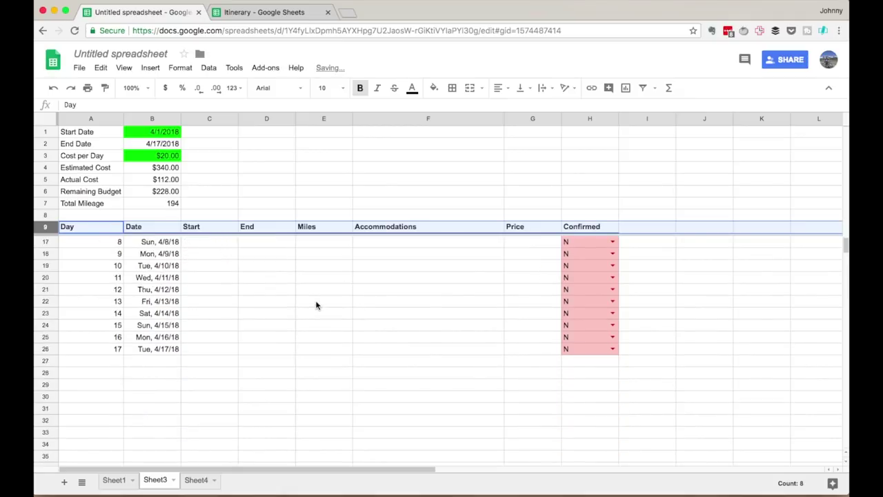
left_click(144, 372)
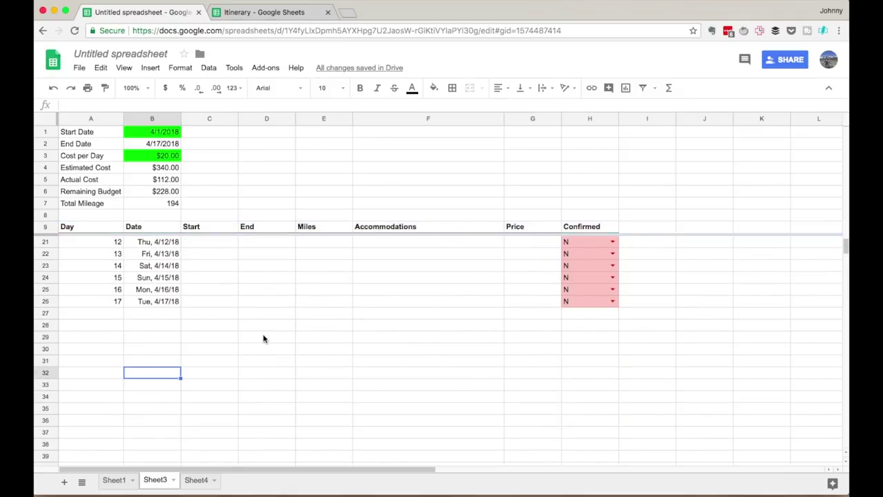
scroll(263, 338, "up", 3)
scroll(262, 338, "down", 2)
scroll(263, 338, "down", 4)
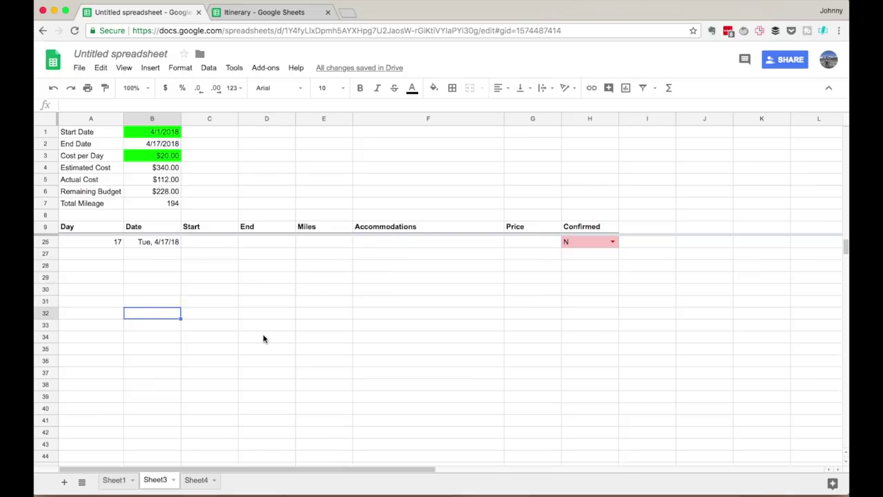
scroll(259, 318, "up", 3)
scroll(306, 283, "up", 5)
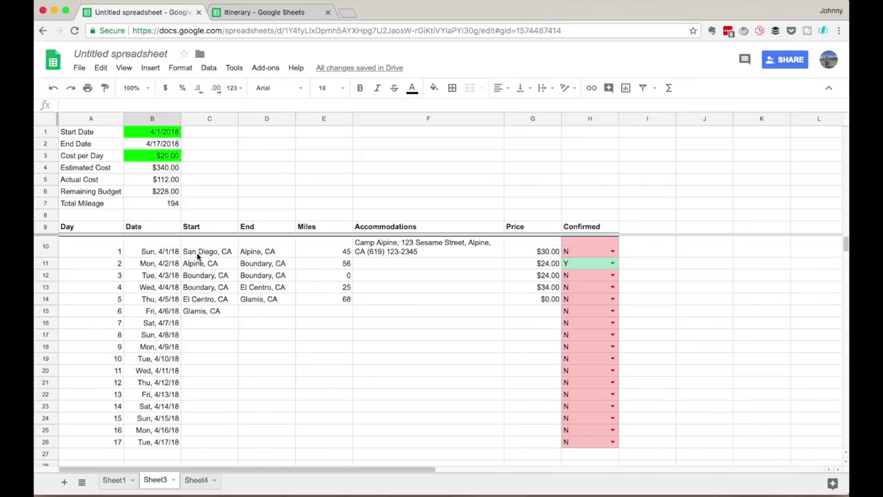
Step: Fill the California stops in C10:G15, from Start through Price, with light green
left_click_drag(207, 251, 526, 308)
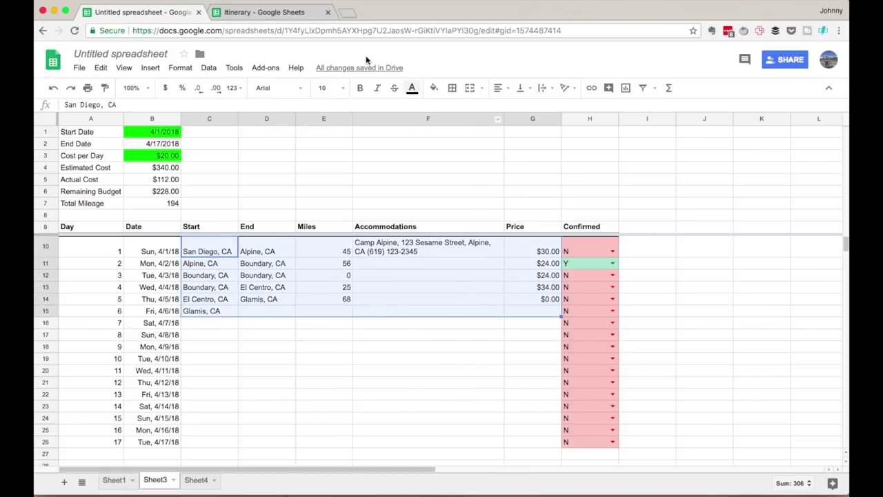
left_click(435, 90)
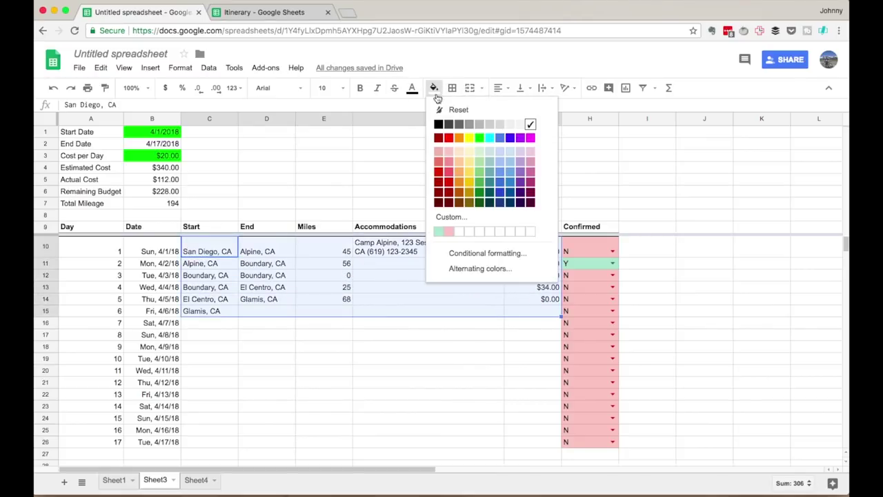
left_click(481, 153)
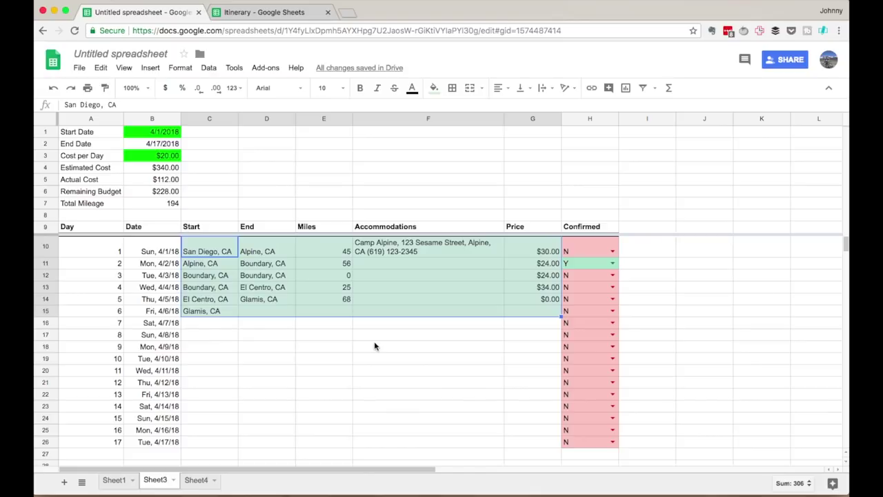
scroll(374, 345, "down", 3)
scroll(372, 345, "up", 3)
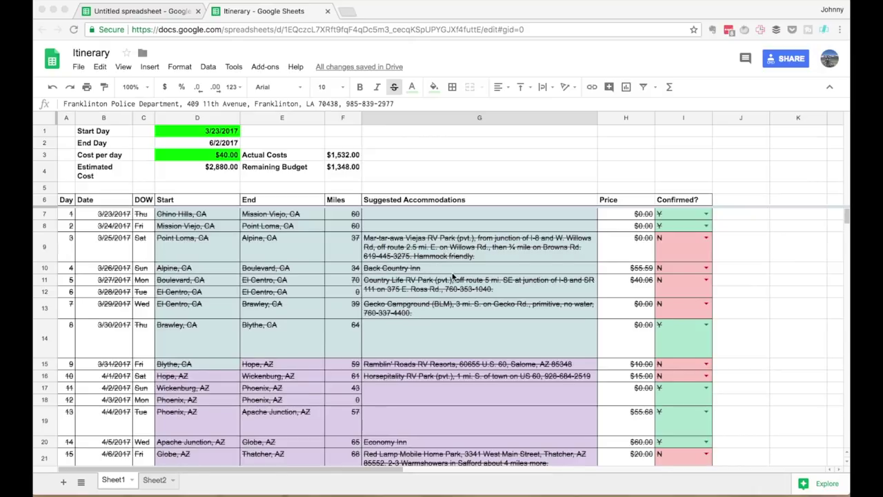
Step: Review the Itinerary spreadsheet's color-coded state sections, accommodations, prices, confirmations and total mileage through the final day, then return to day 1
scroll(452, 276, "down", 1)
scroll(431, 321, "up", 1)
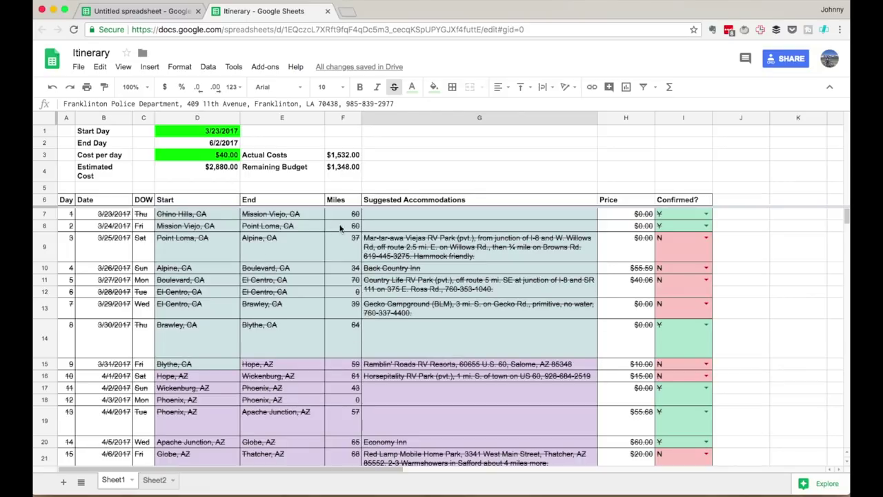
scroll(348, 338, "down", 6)
scroll(348, 338, "down", 1)
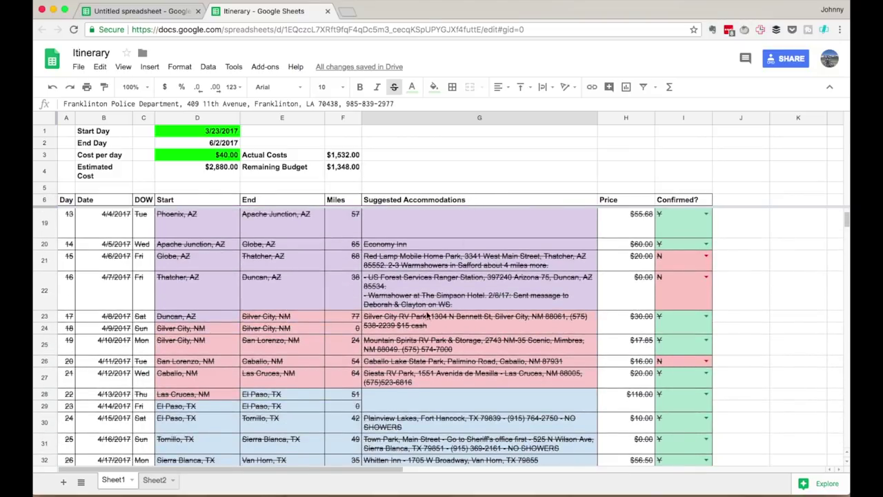
scroll(419, 318, "down", 8)
scroll(419, 317, "down", 9)
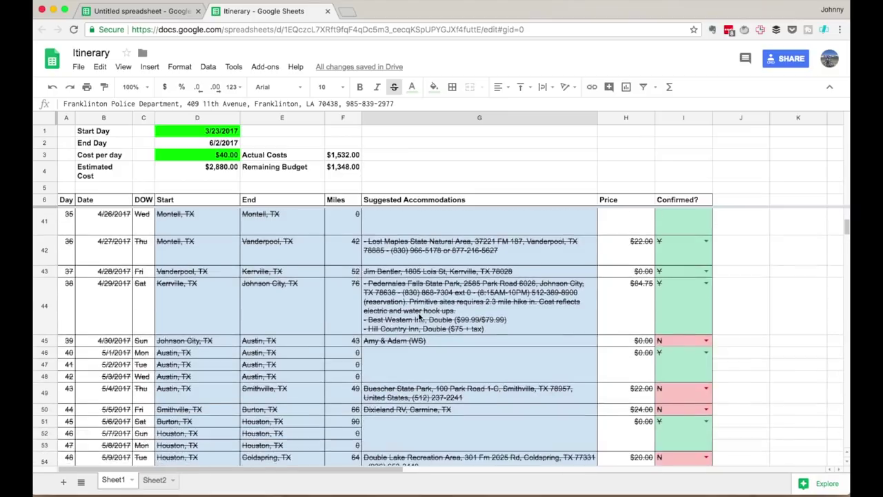
scroll(419, 318, "down", 7)
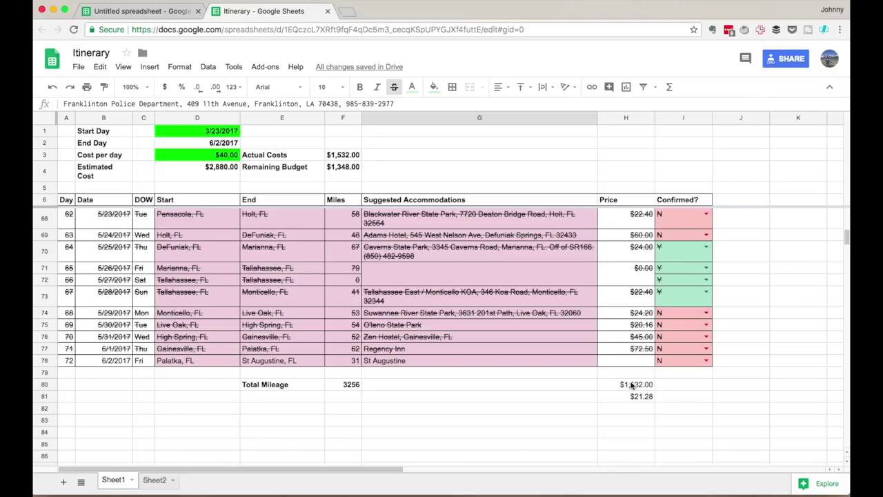
scroll(517, 395, "up", 5)
scroll(516, 394, "up", 15)
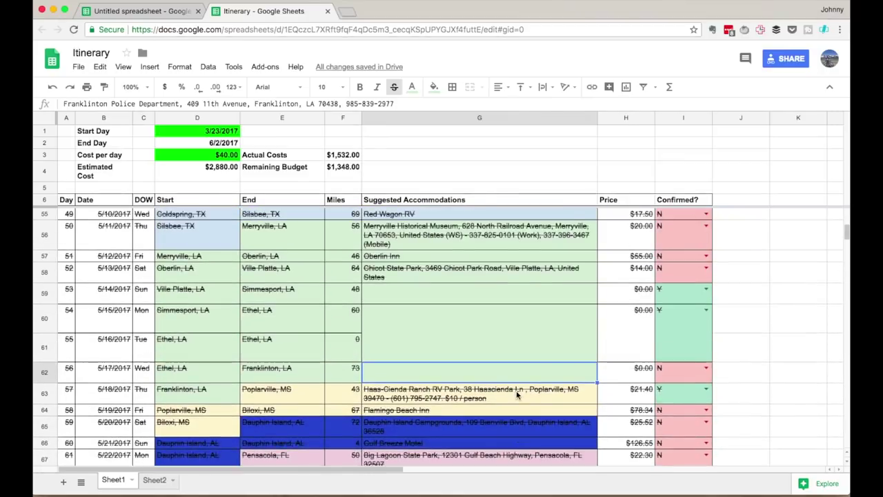
scroll(517, 395, "up", 2)
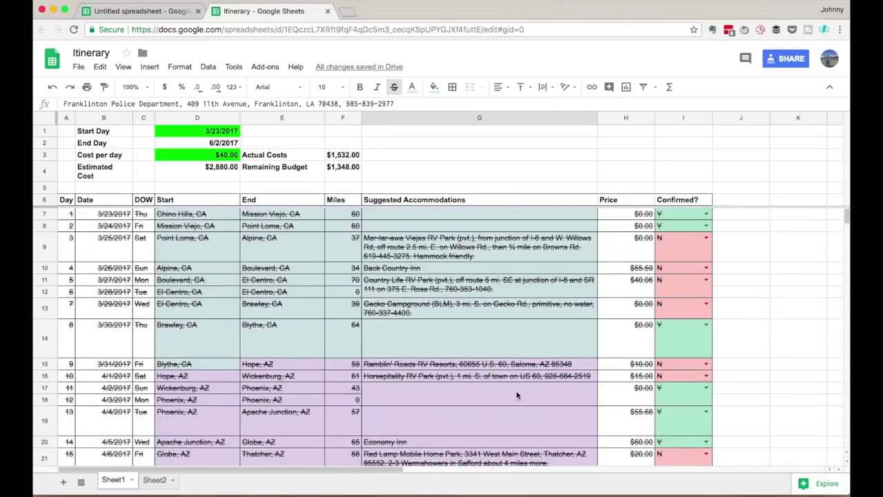